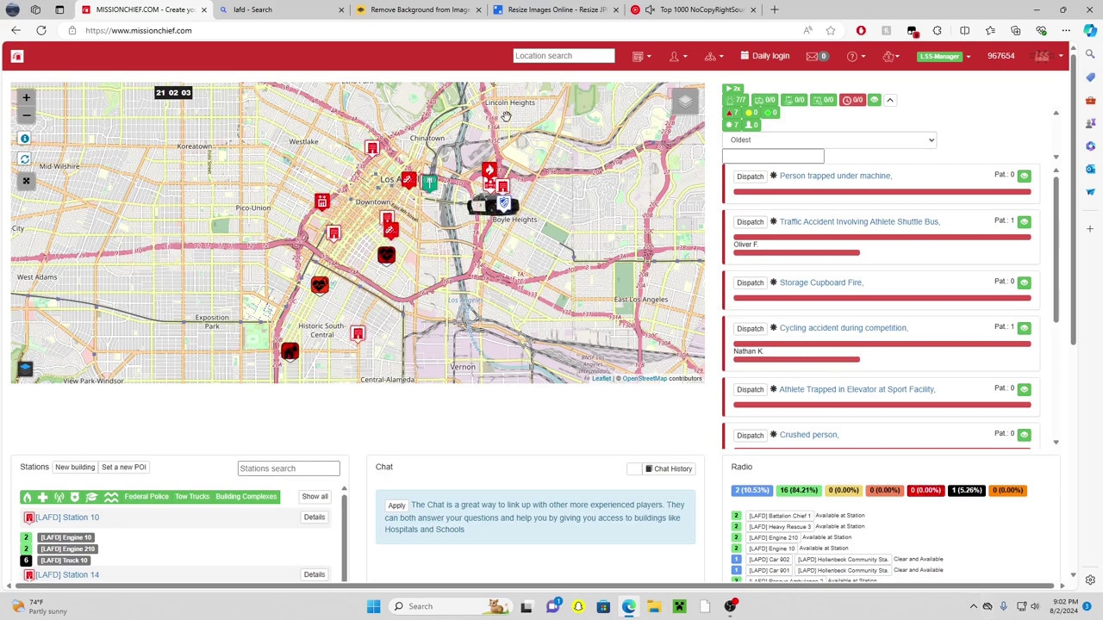
Nudge the Los Angeles map view and glance at the lafd image search results.
click(649, 11)
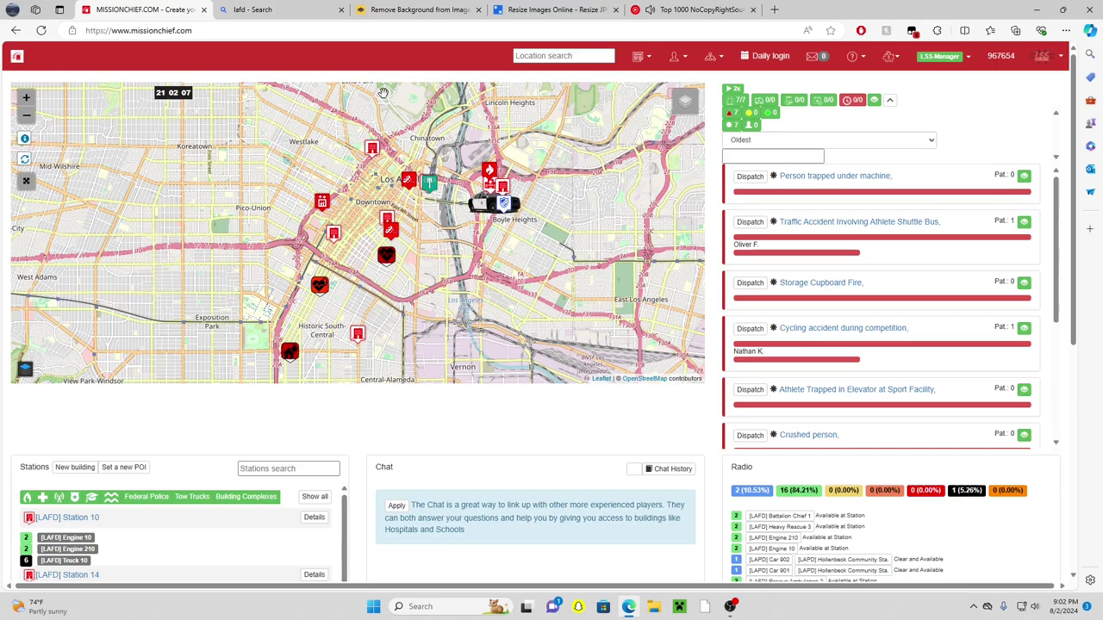
mouse_move(422, 156)
mouse_down()
mouse_move(427, 171)
mouse_move(418, 160)
mouse_up()
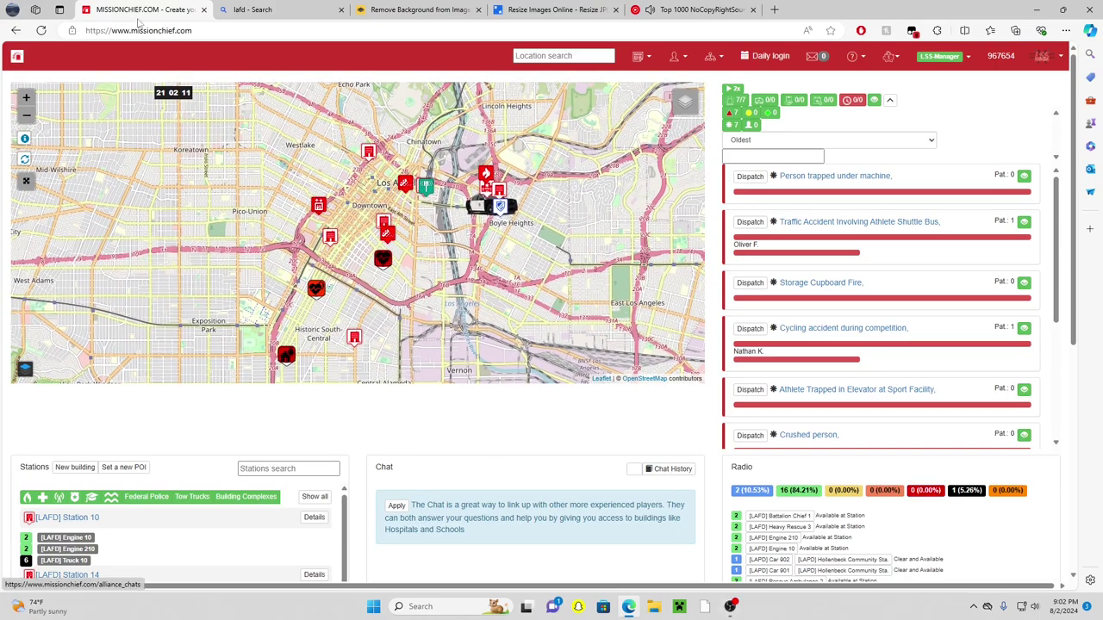
click(253, 9)
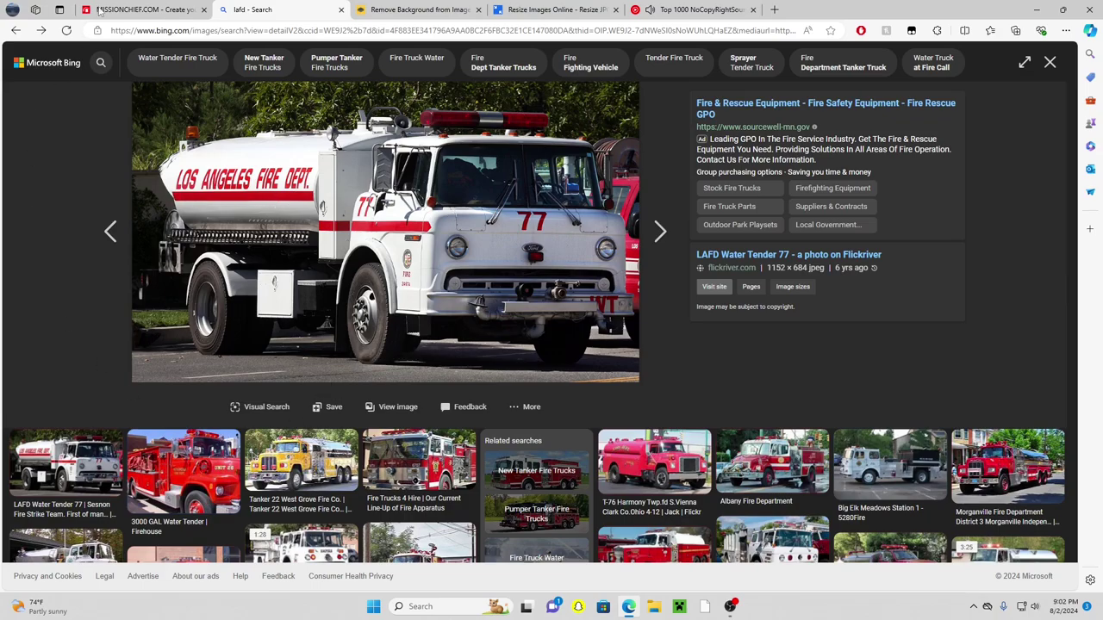
key(ctrl+shift+Tab)
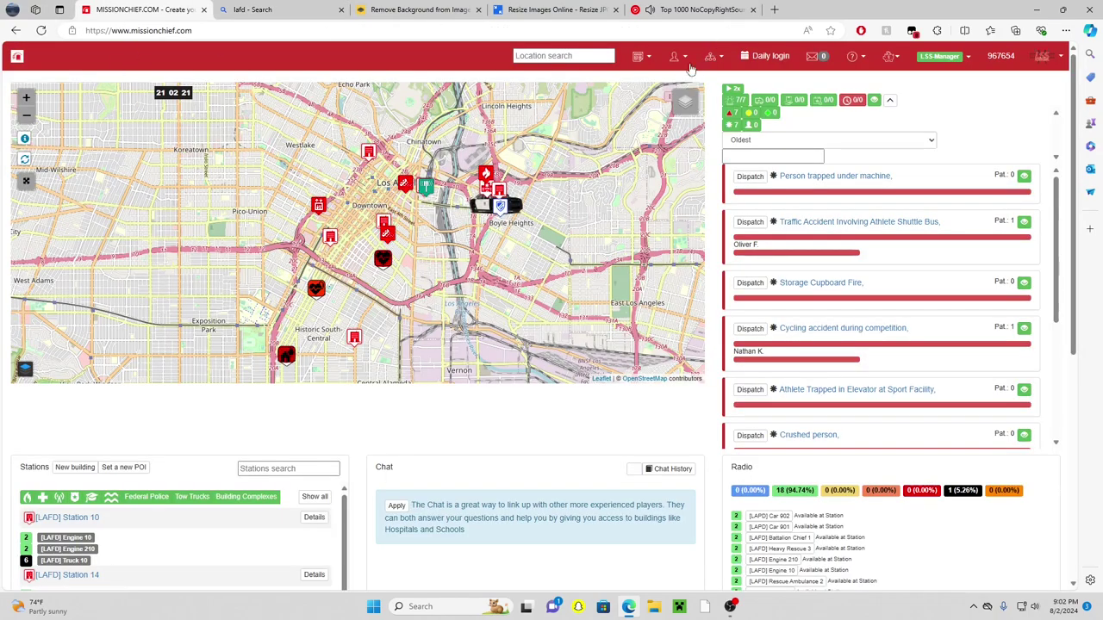
Check the MissionChief account menu, then bring up the LAFD Water Tender 77 photo.
click(678, 62)
click(679, 67)
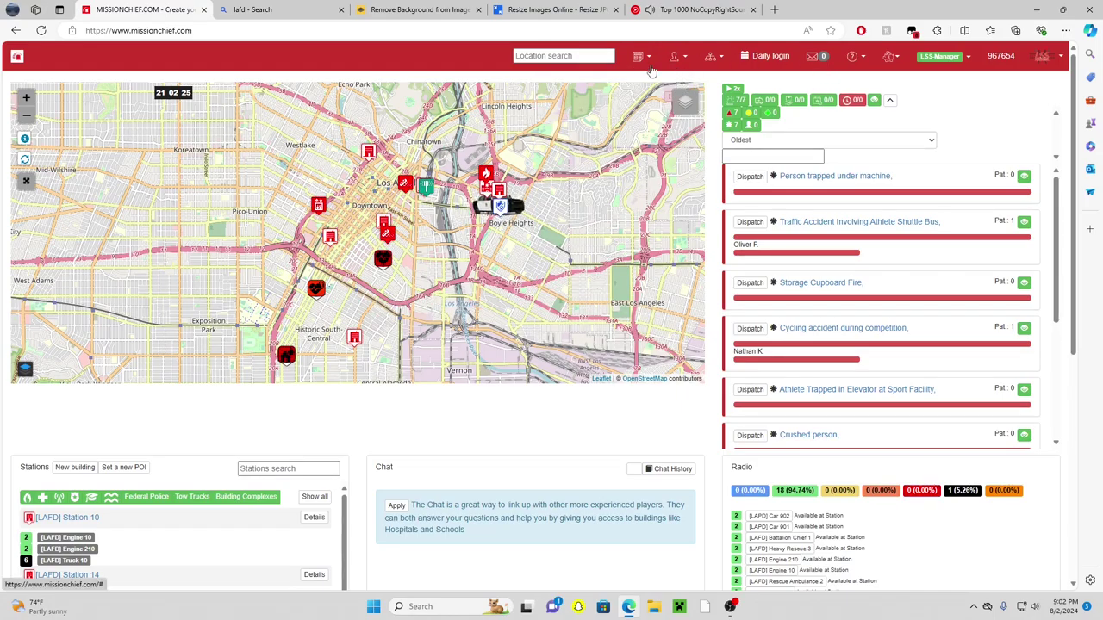
click(420, 10)
click(267, 7)
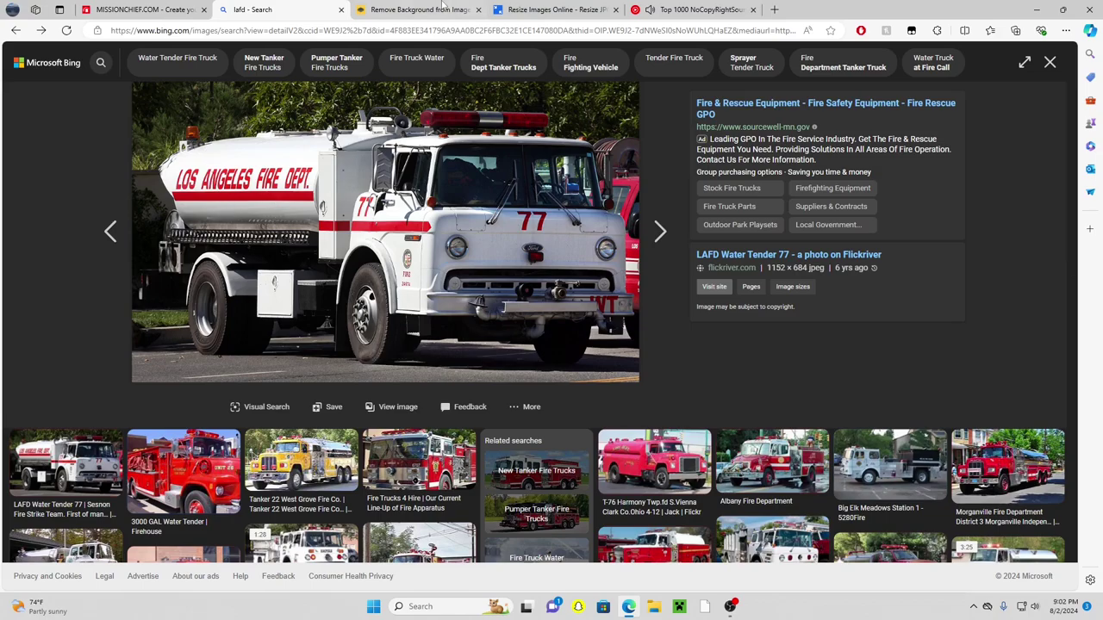
Save the Bing water tender image to Downloads as 'LAFD Tanker.jpg'.
click(142, 9)
click(328, 5)
right_click(399, 241)
click(425, 264)
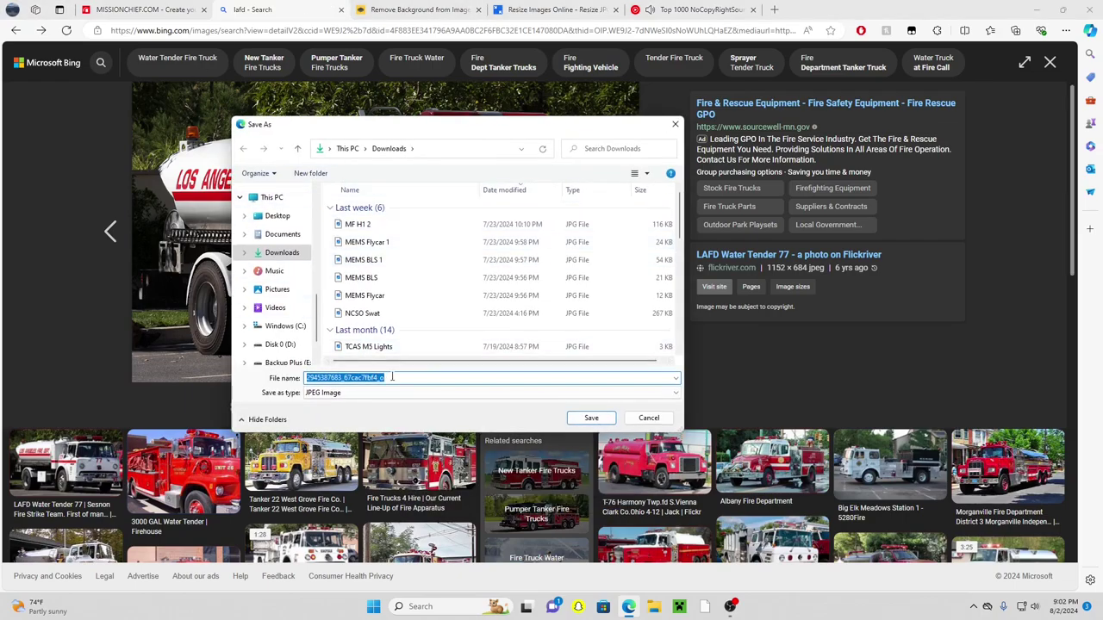
text(LAFD Tanker)
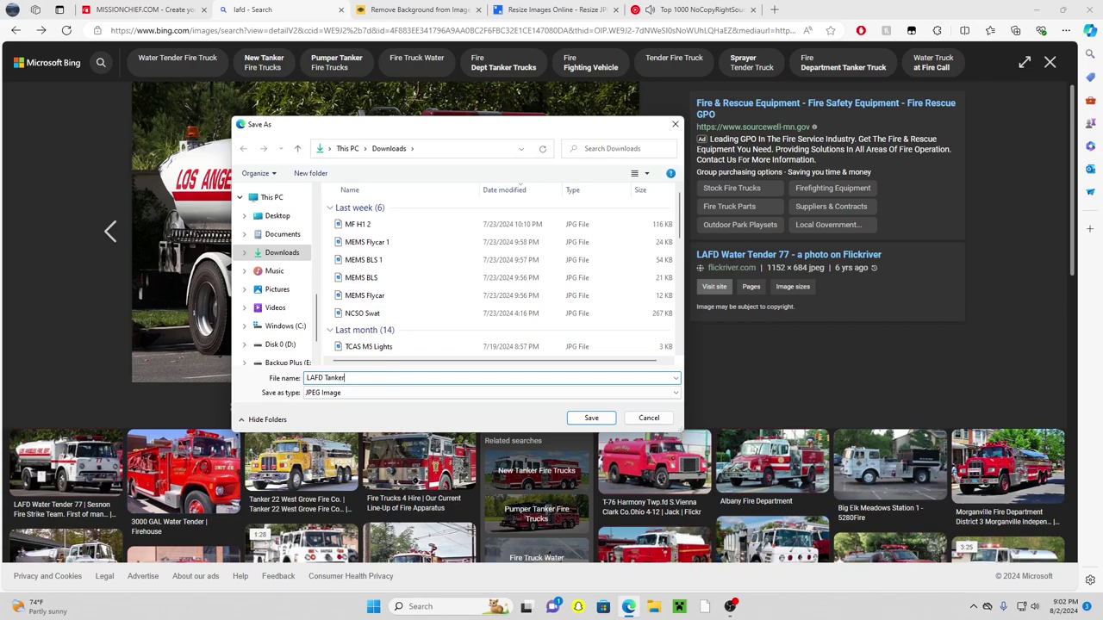
key(Return)
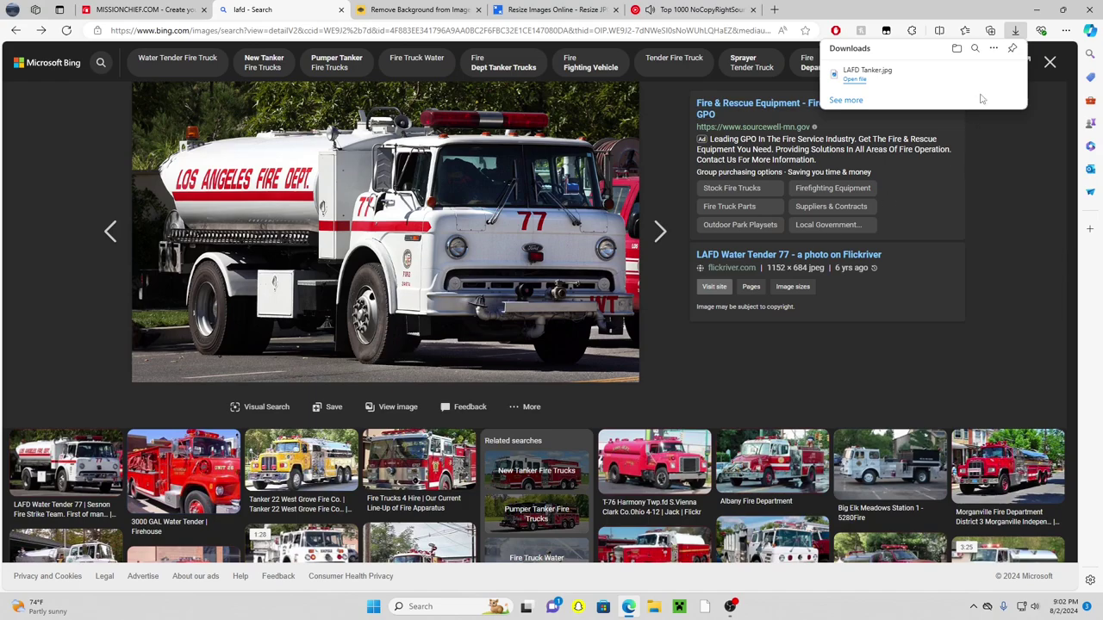
click(1015, 174)
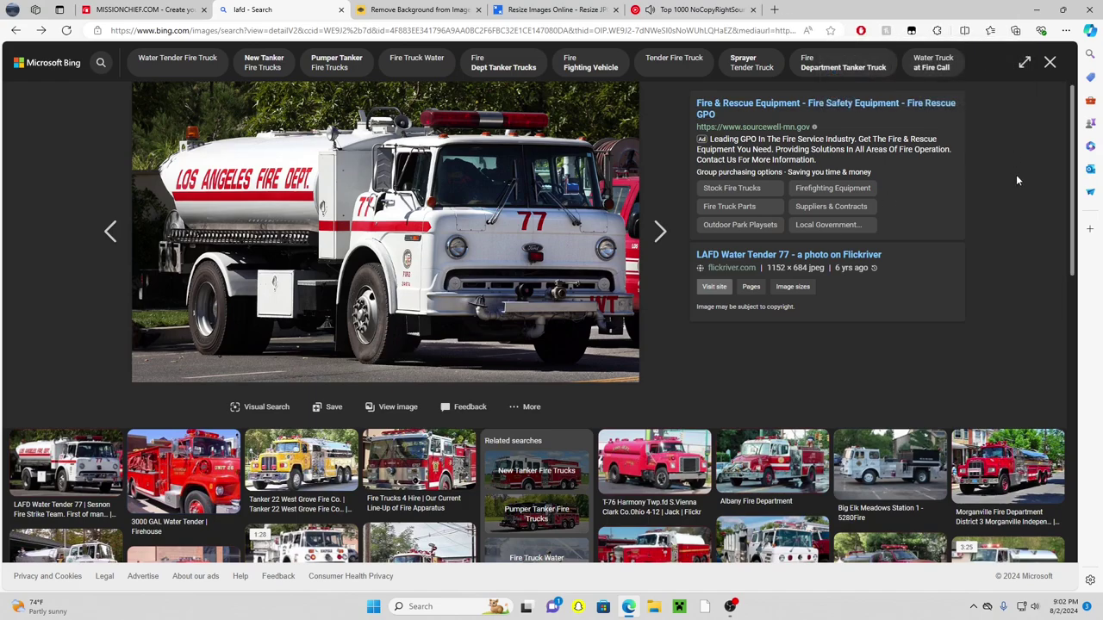
Upload LAFD Tanker.jpg to remove.bg and download the cut-out LAFD_Tanker-removebg-preview.png.
click(448, 8)
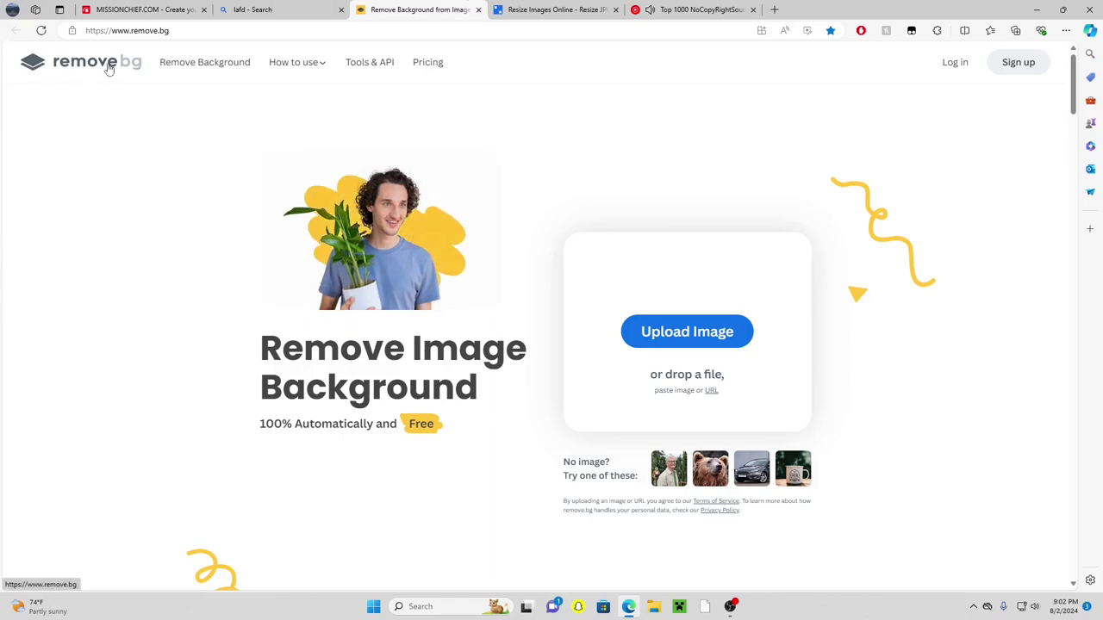
click(702, 331)
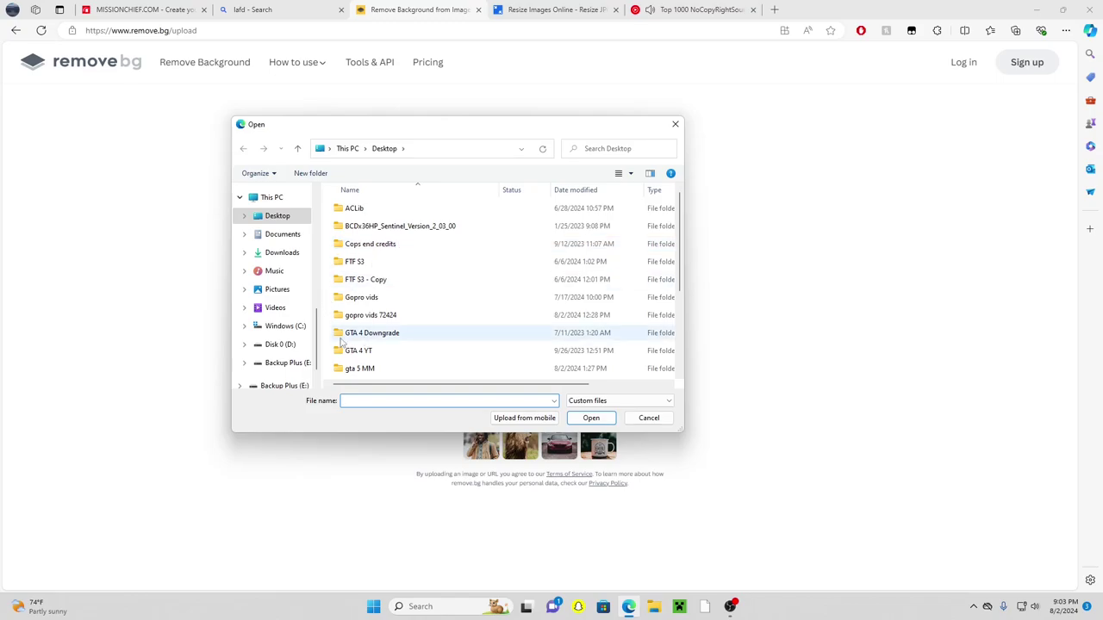
scroll(342, 342, down, 3)
click(284, 252)
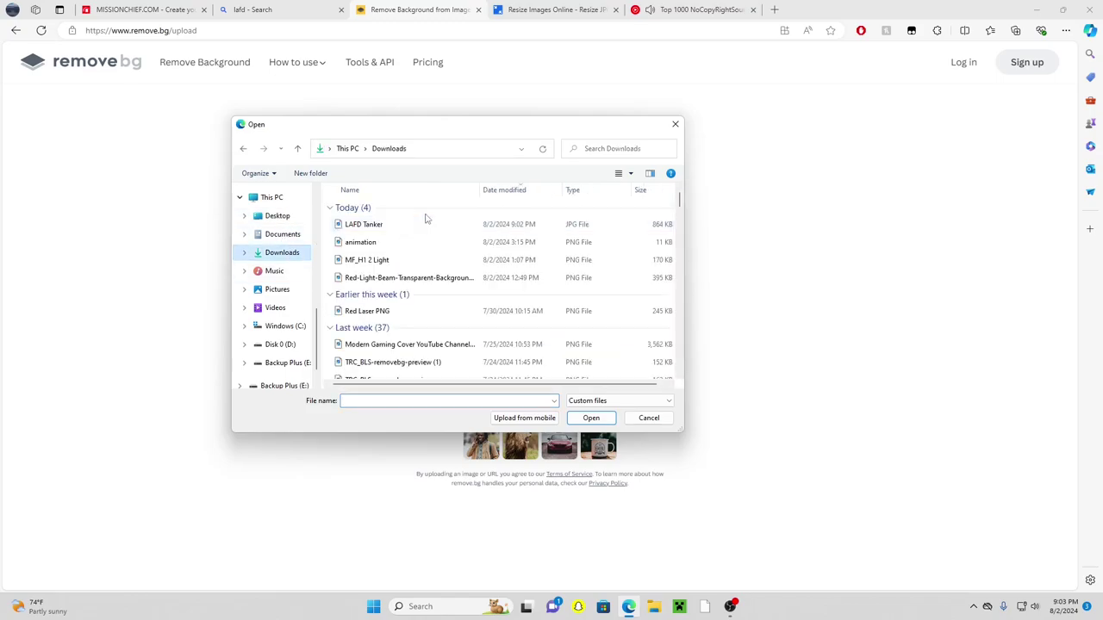
click(425, 225)
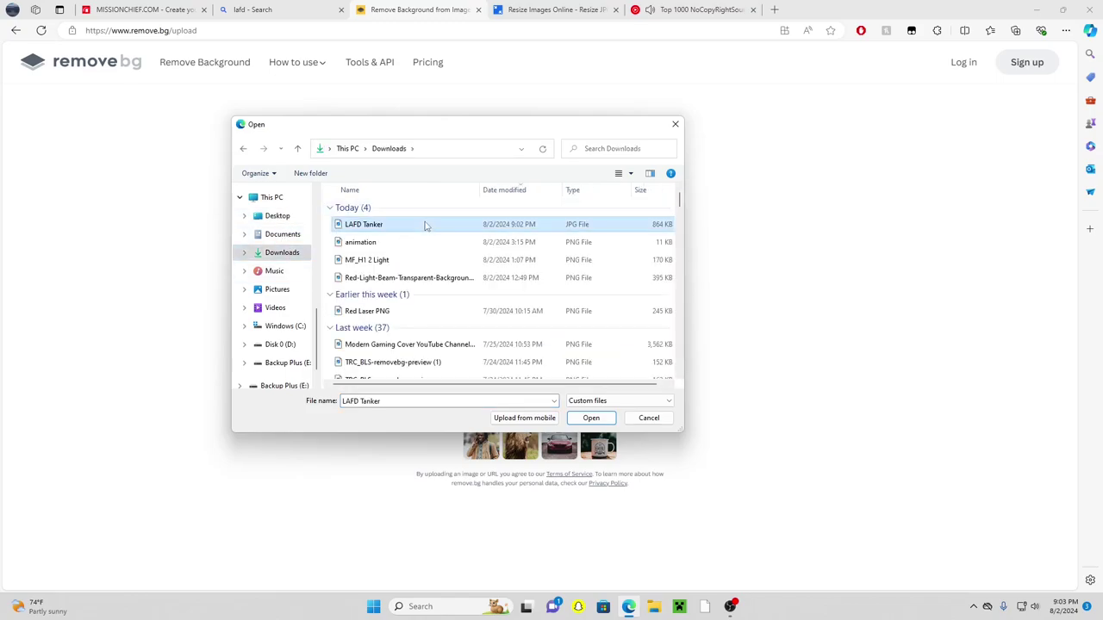
click(576, 420)
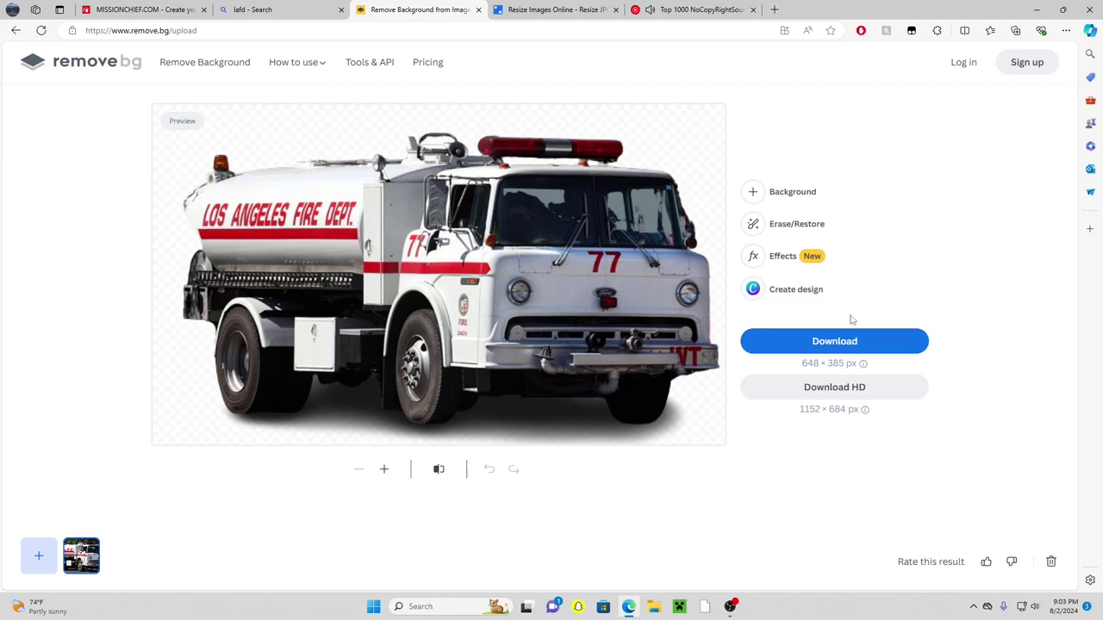
click(852, 341)
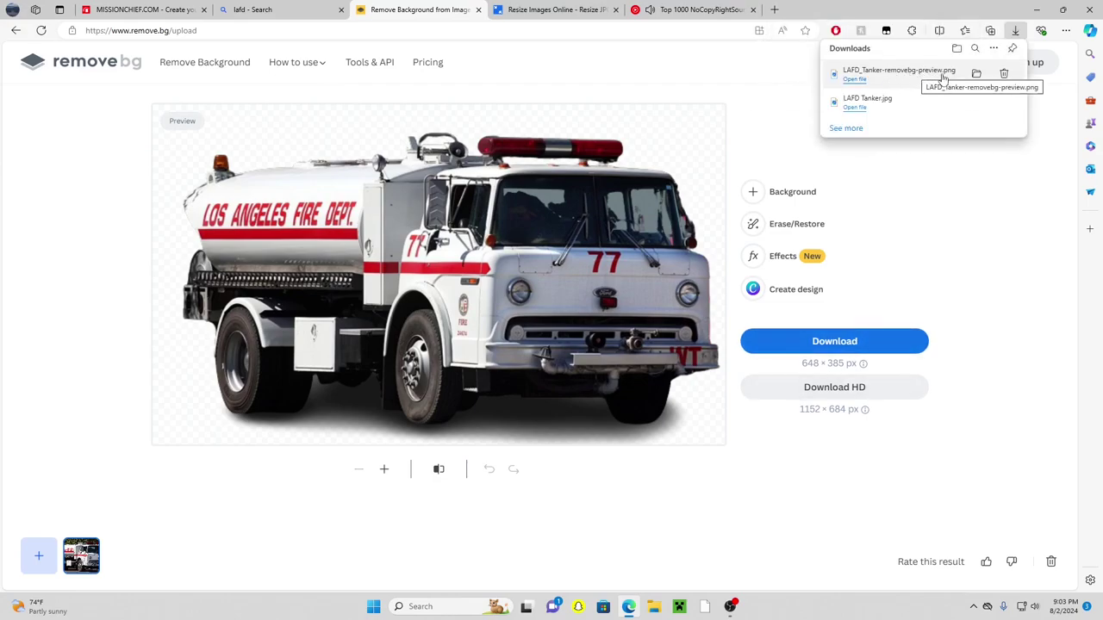
click(603, 16)
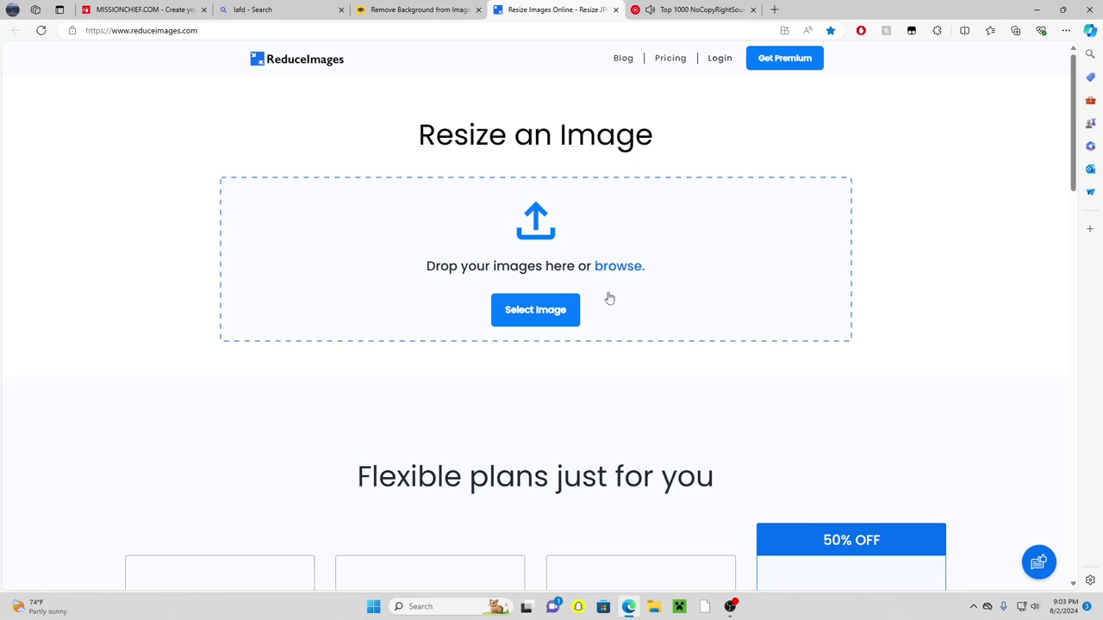
Load the 648 x 385 LAFD_Tanker-removebg-preview.png from Downloads into ReduceImages.
click(566, 315)
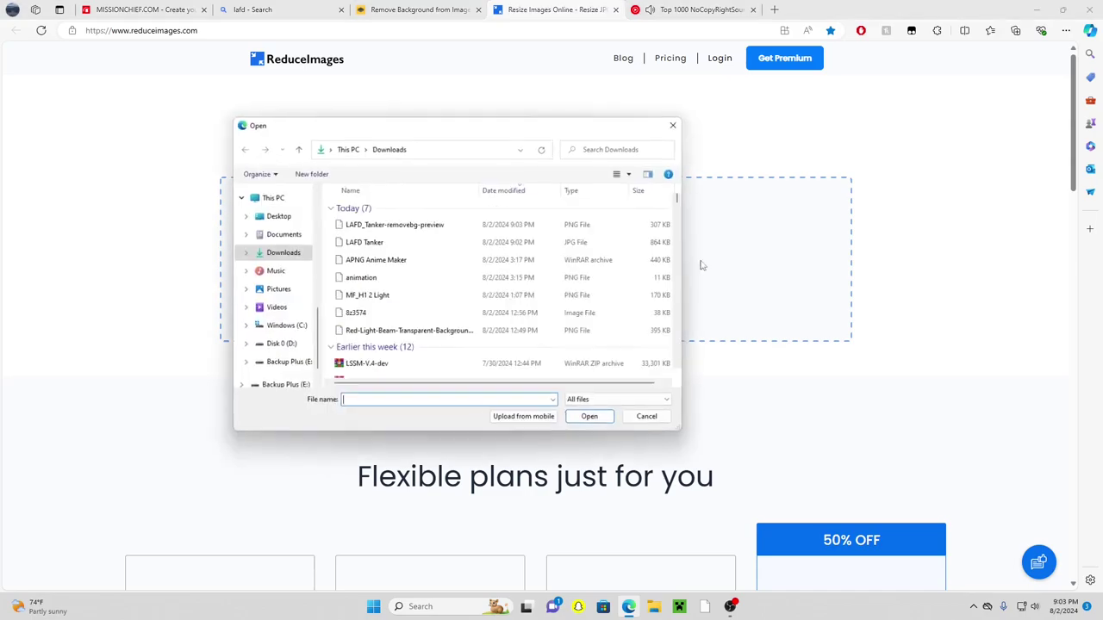
click(398, 225)
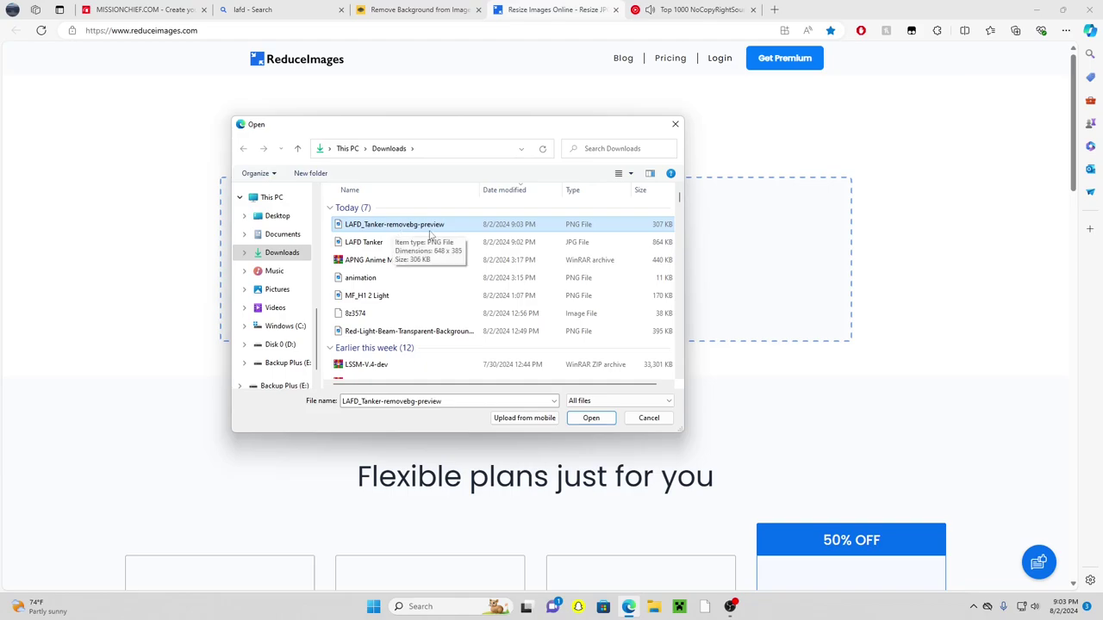
click(581, 417)
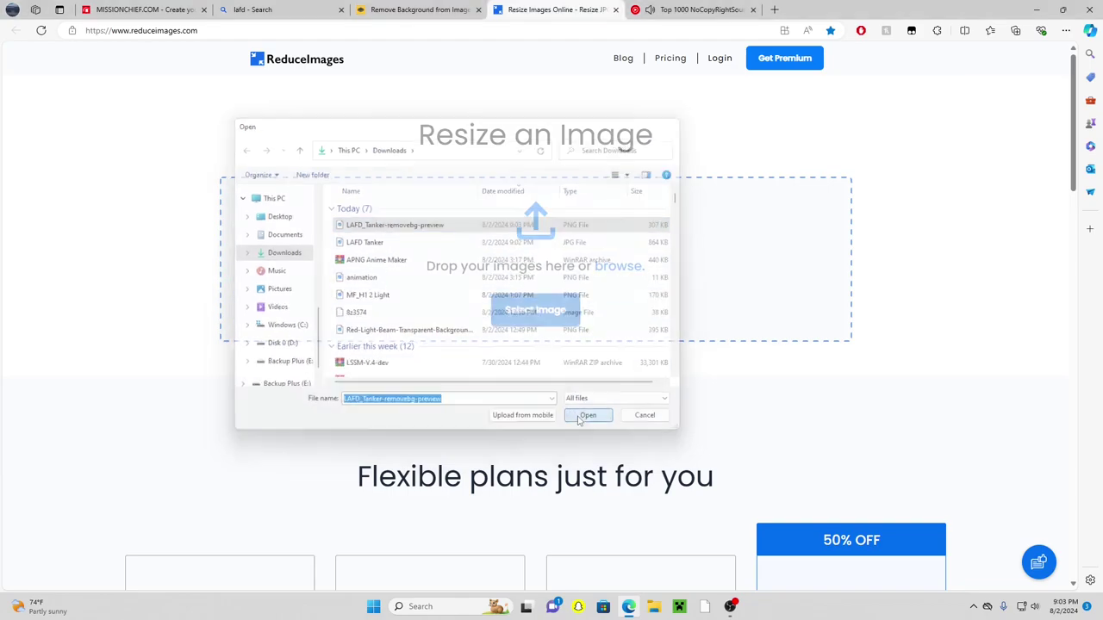
scroll(504, 462, down, 2)
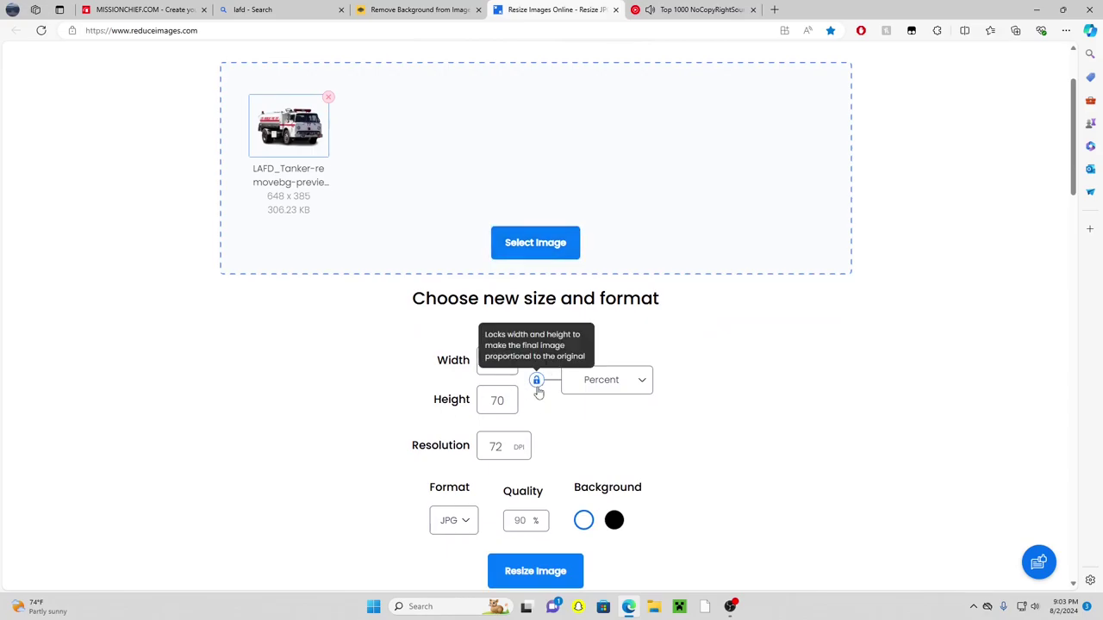
scroll(539, 392, up, 2)
click(138, 10)
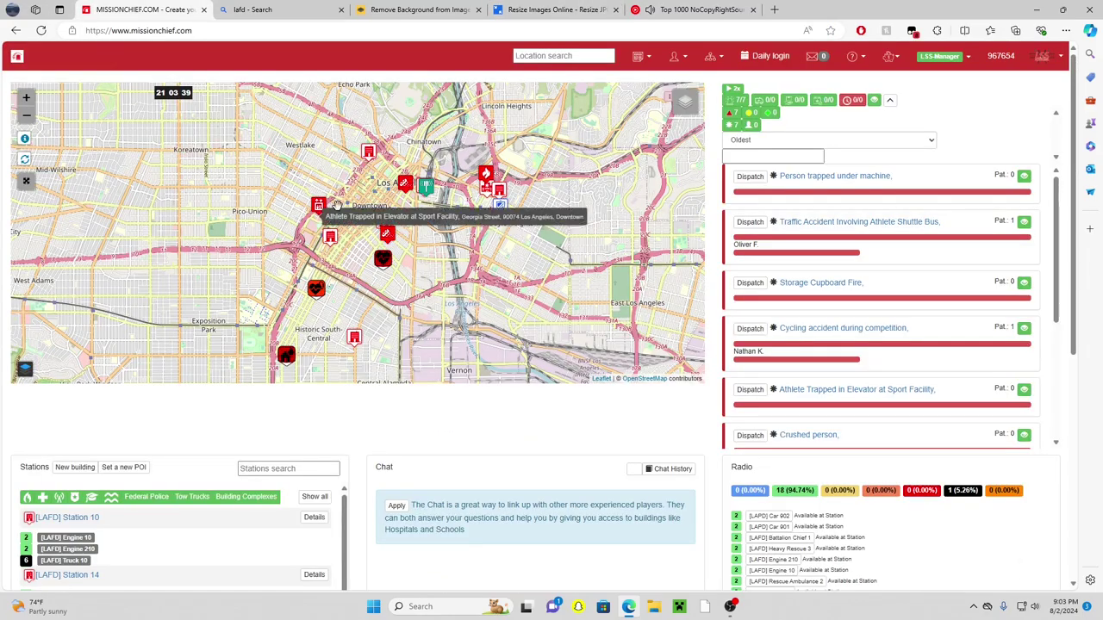
From LAFD Station 2, open the Type 1 engine graphic Type11.png (115 x 57) in a new tab.
click(499, 199)
scroll(182, 362, down, 3)
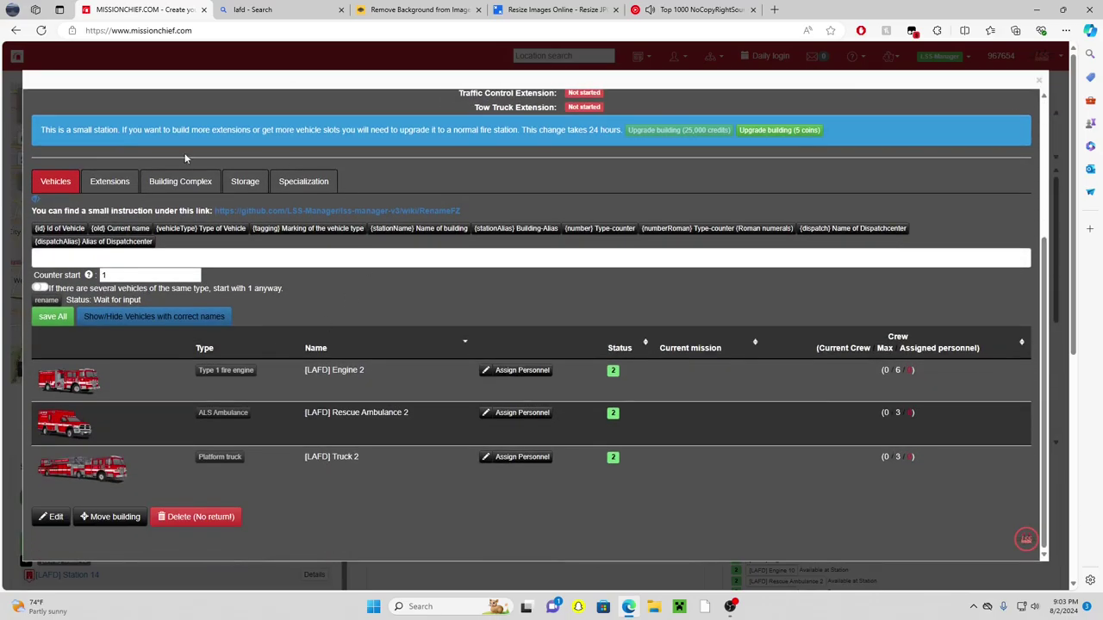
drag(77, 380, 775, 12)
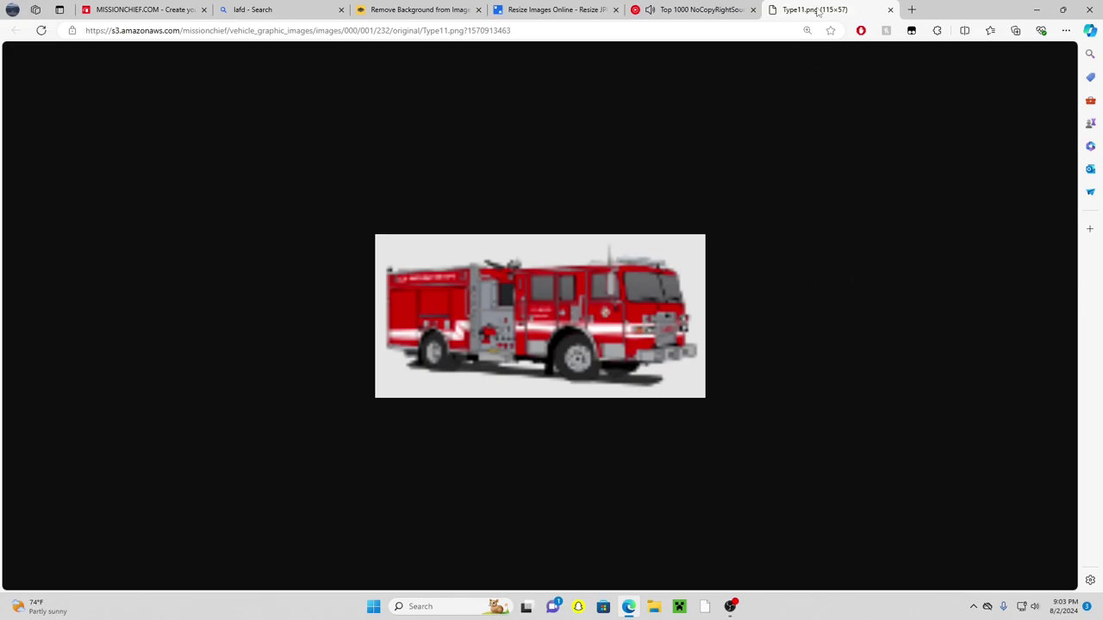
click(528, 7)
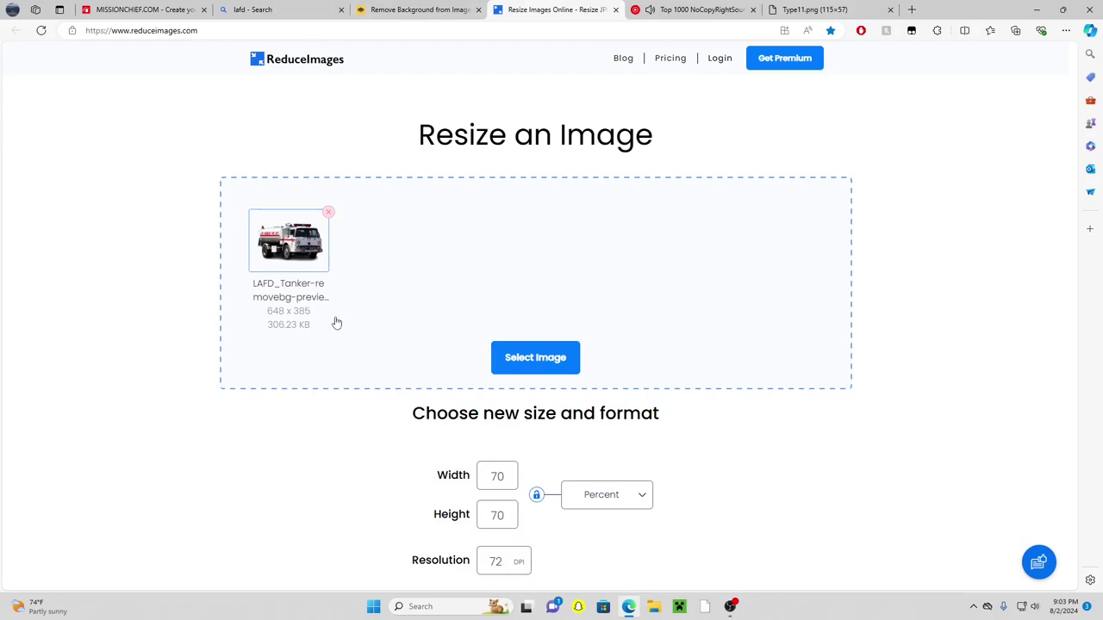
Switch the resize units to pixels and enter a width of 115, clearing the height.
scroll(376, 389, down, 1)
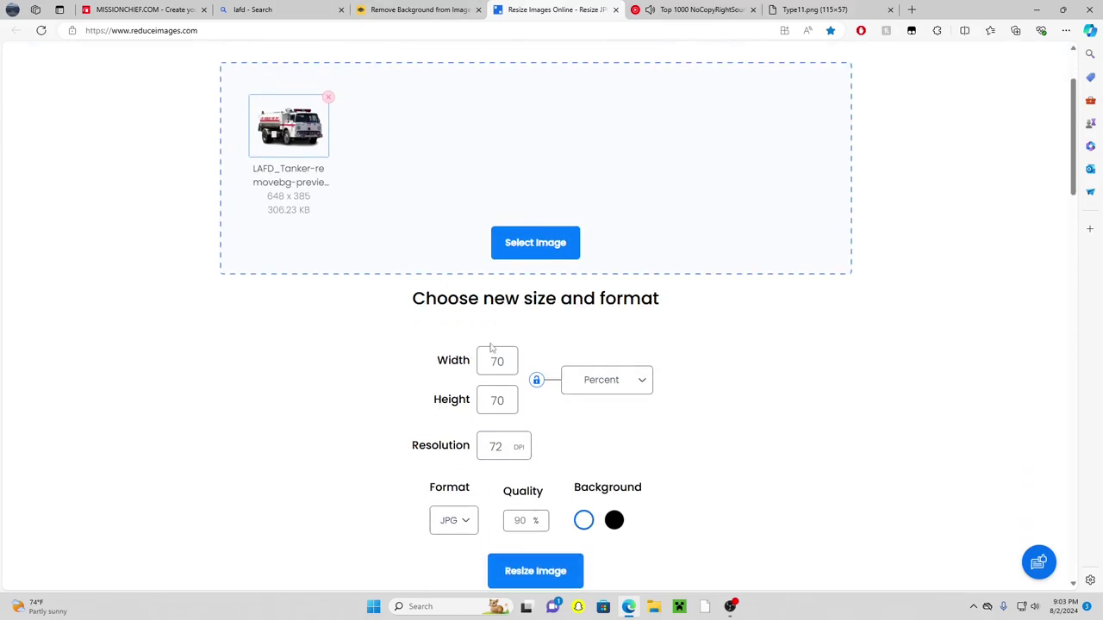
double_click(513, 368)
text(115)
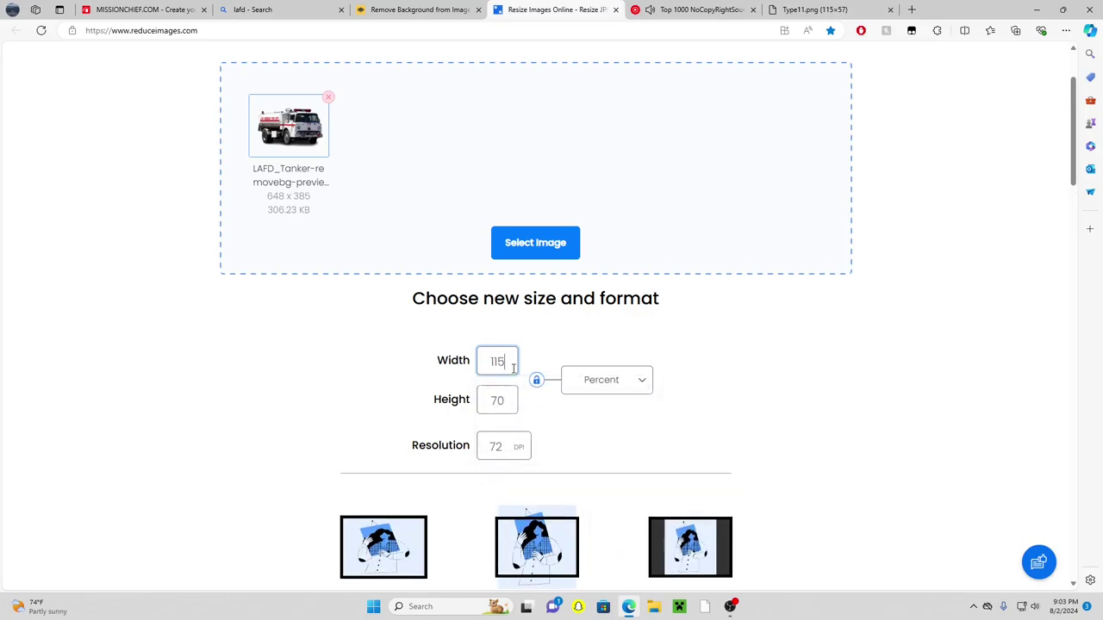
double_click(508, 400)
text(5)
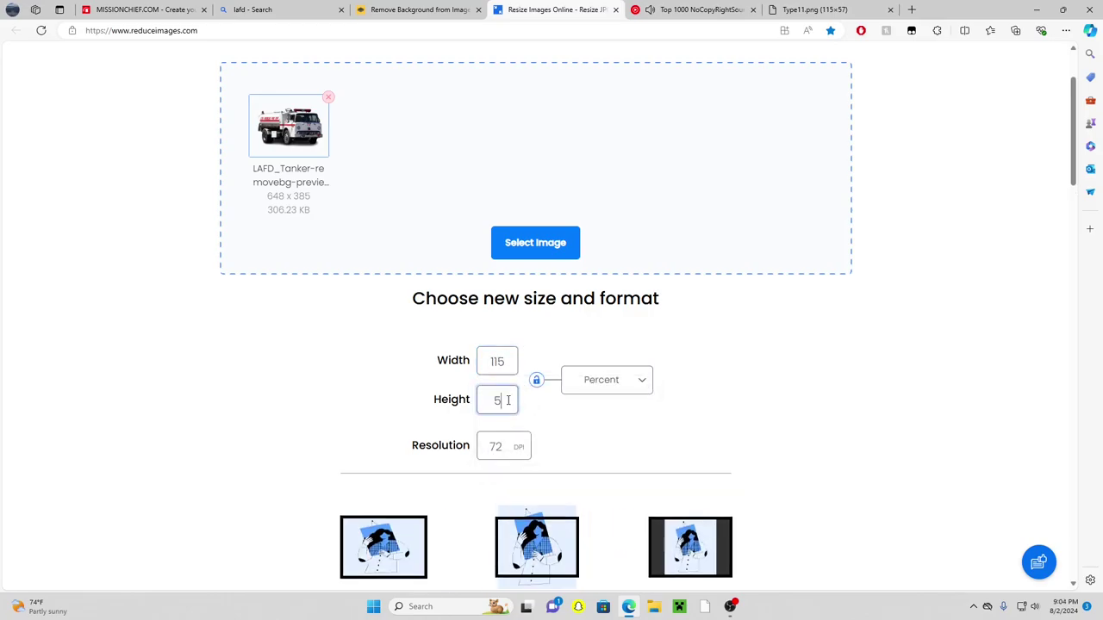
click(586, 379)
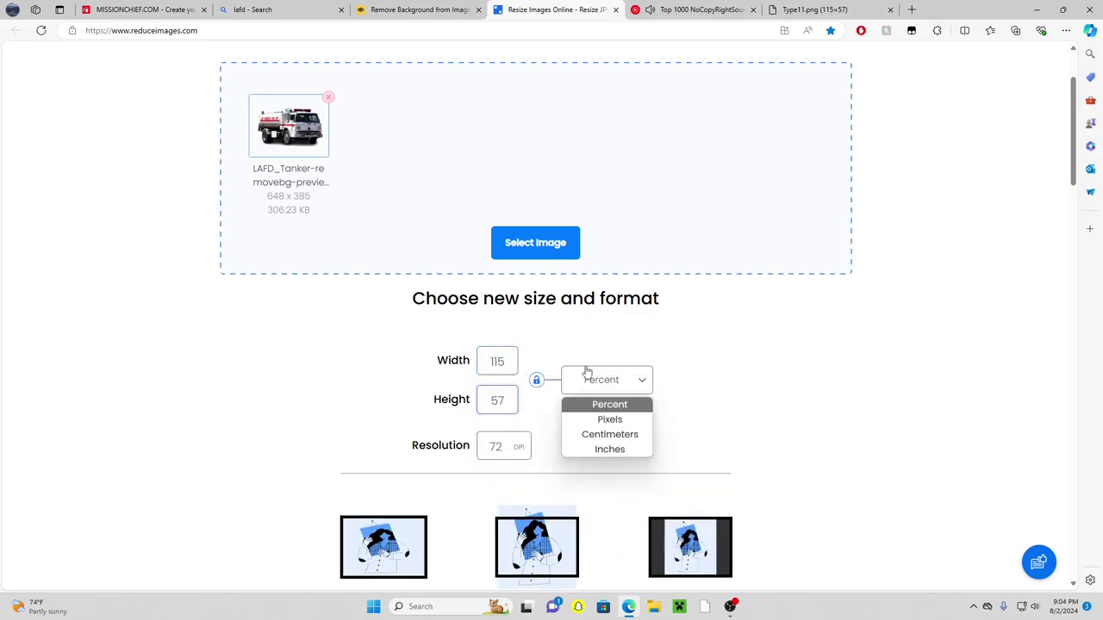
click(597, 417)
drag(511, 362, 481, 363)
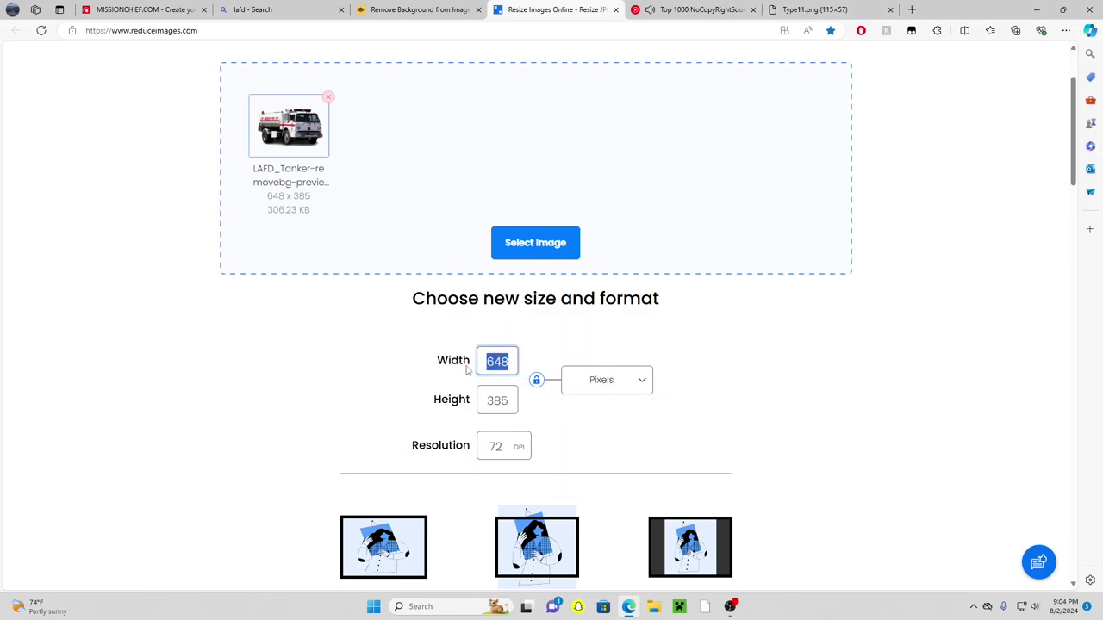
text(115)
key(Tab)
key(BackSpace)
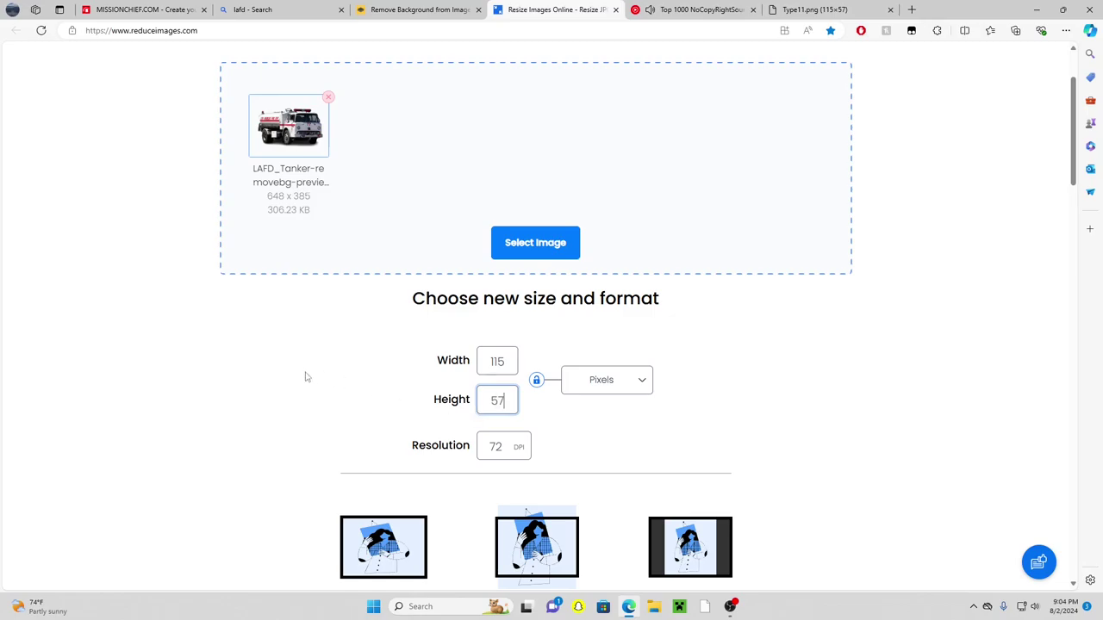
scroll(305, 377, down, 3)
Resize with Fit to 115 x 57 as PNG and download the result.
click(679, 362)
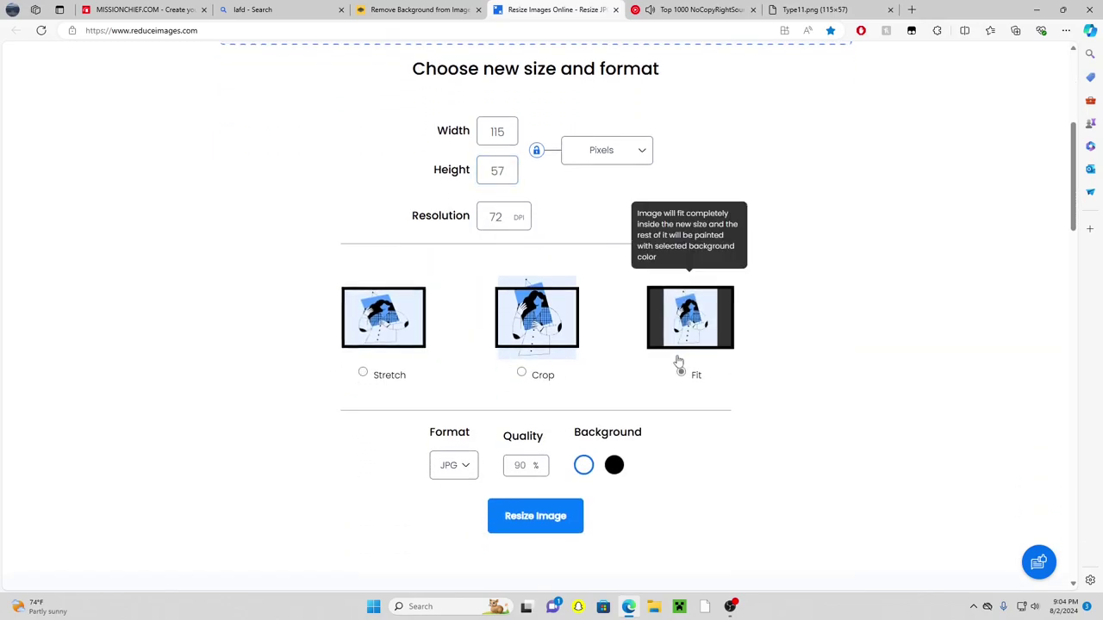
click(454, 468)
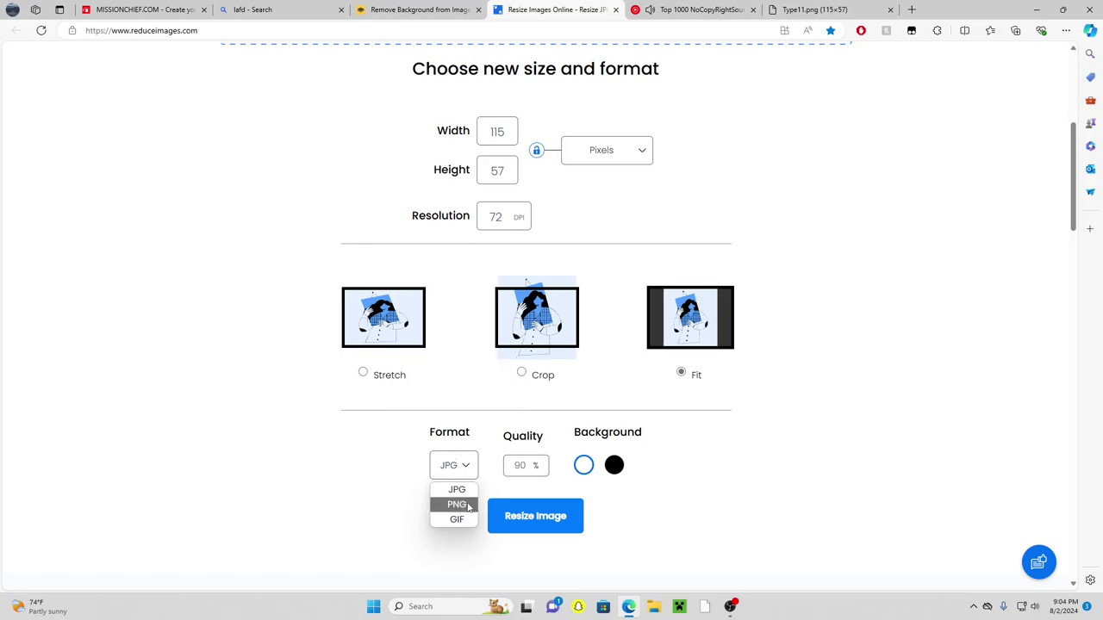
click(457, 504)
scroll(515, 532, down, 1)
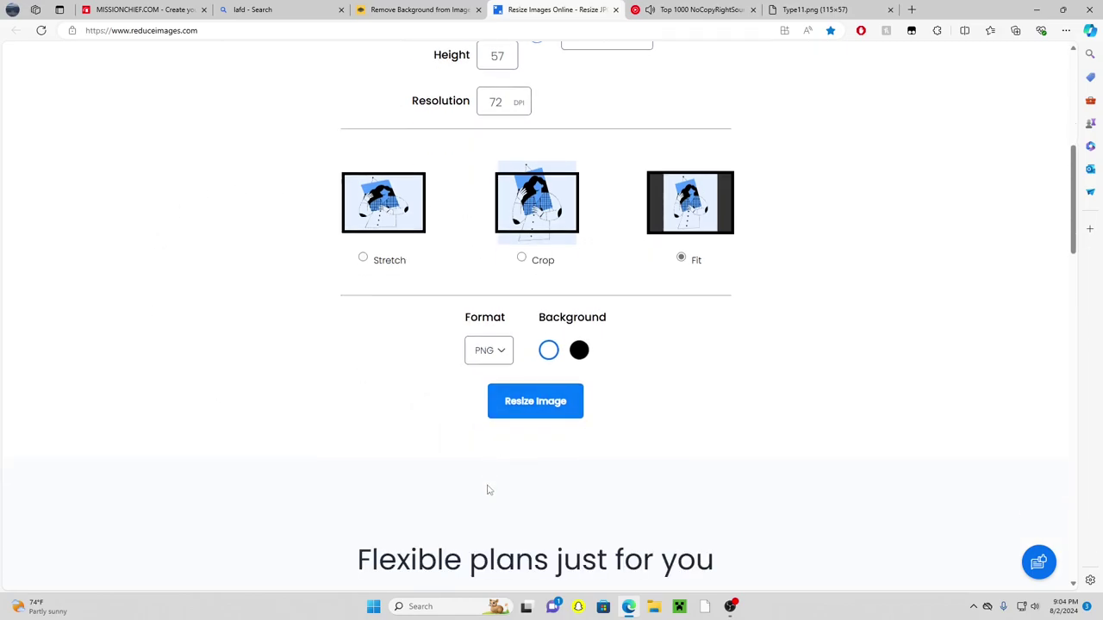
click(561, 408)
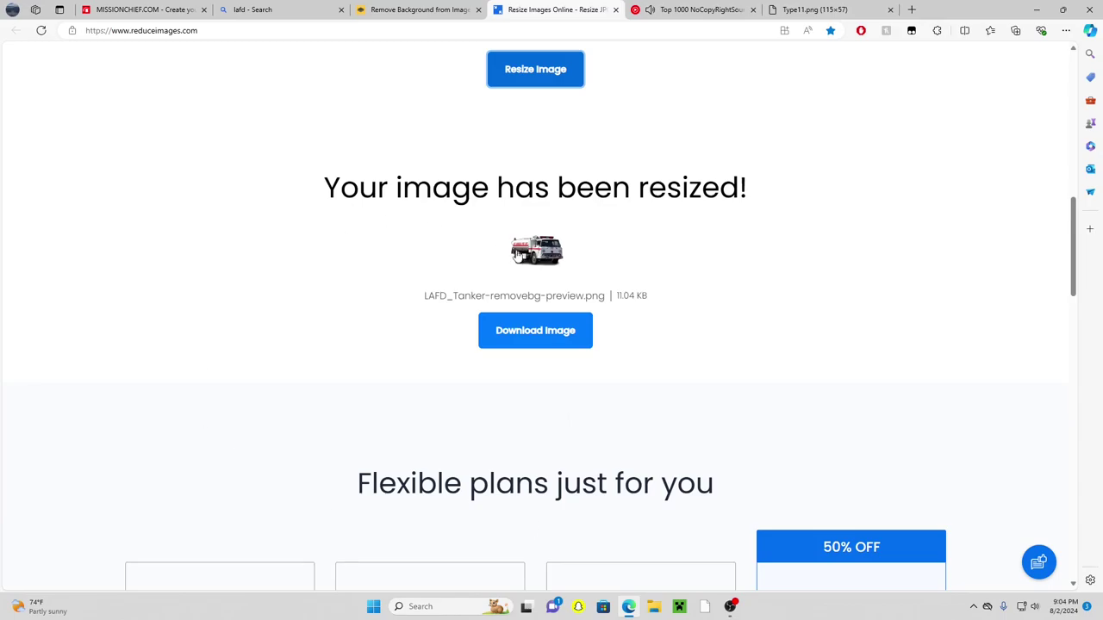
click(524, 329)
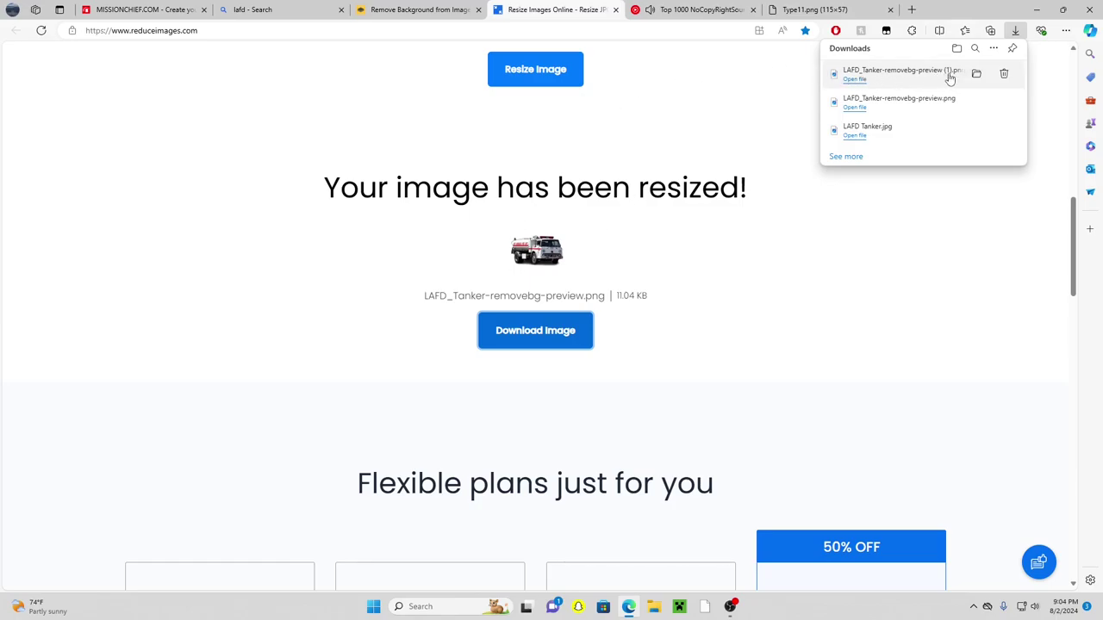
click(775, 241)
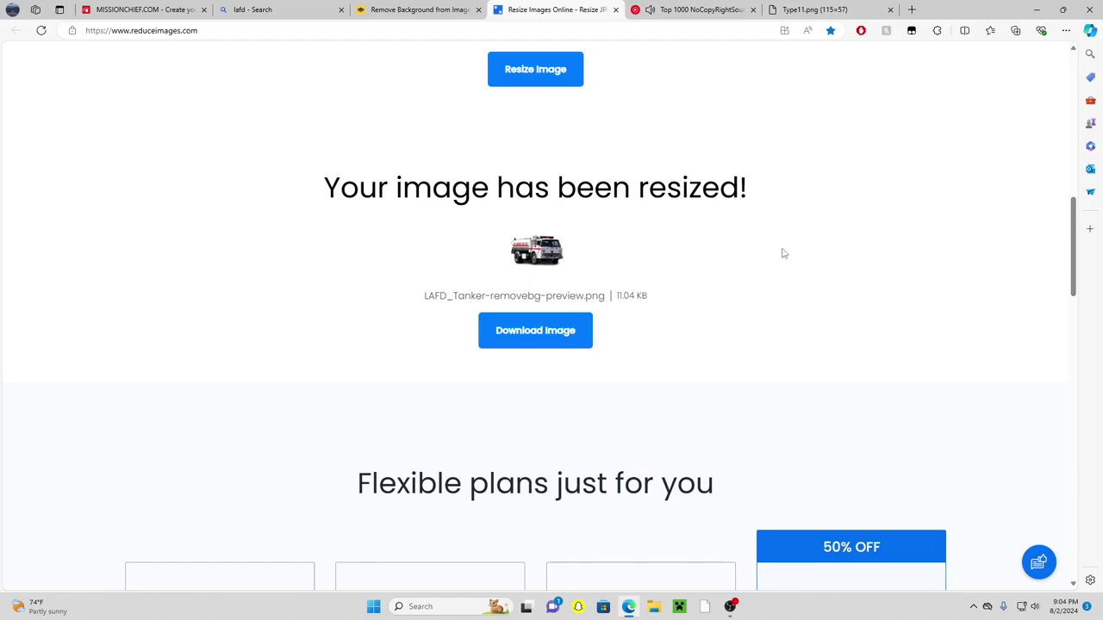
Start a new graphic set from Graphic Packs and enter the caption 'LAFD Tanker'.
click(171, 9)
scroll(522, 371, up, 3)
click(522, 62)
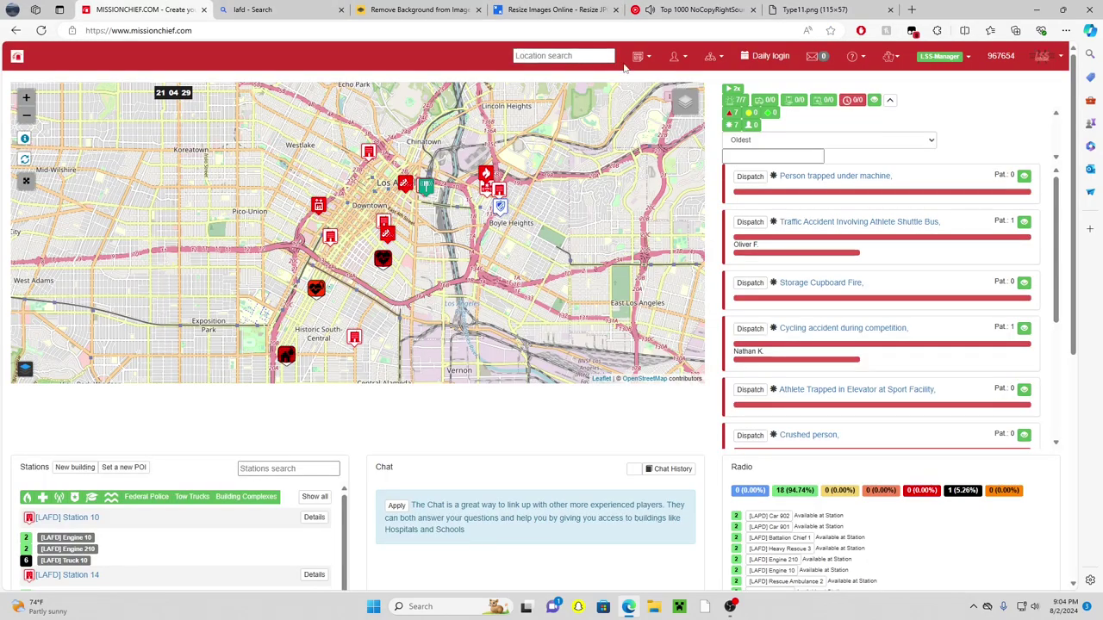
click(677, 59)
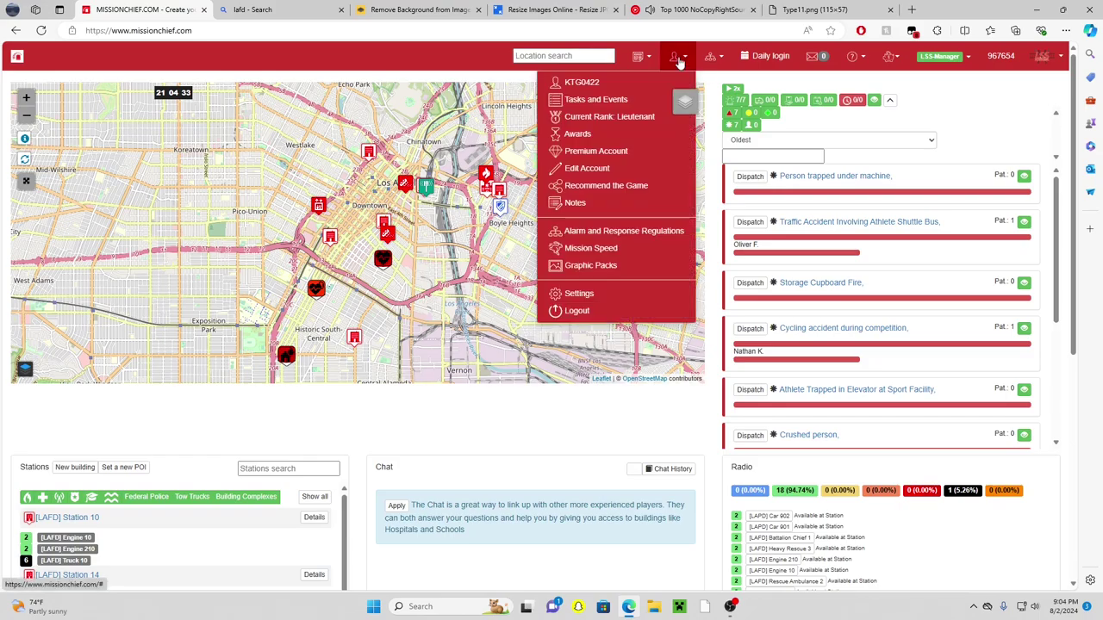
click(633, 267)
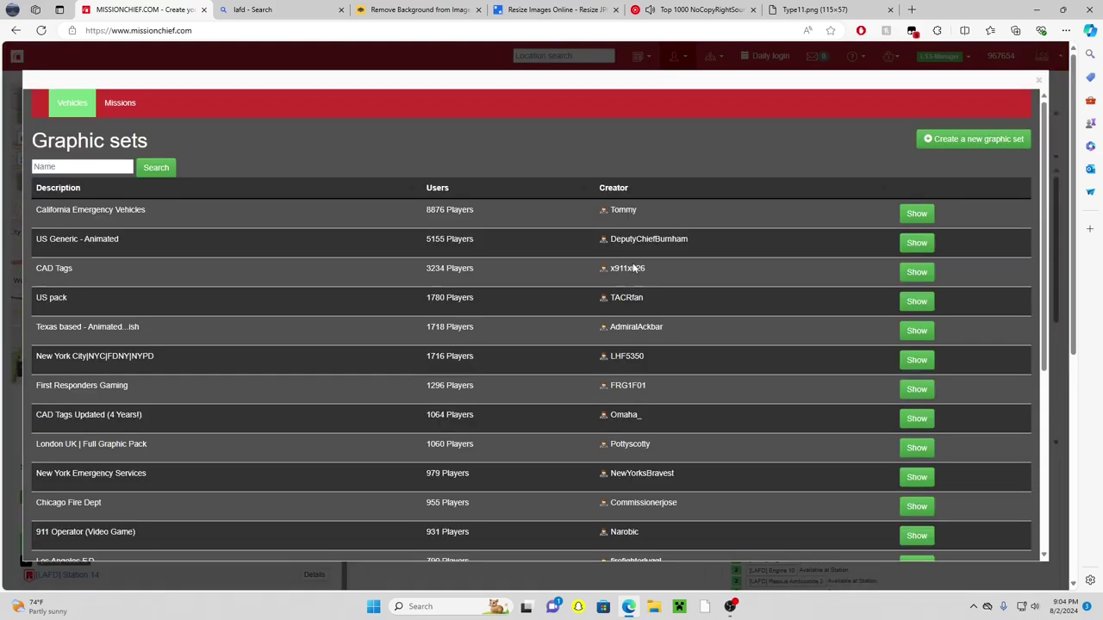
click(930, 139)
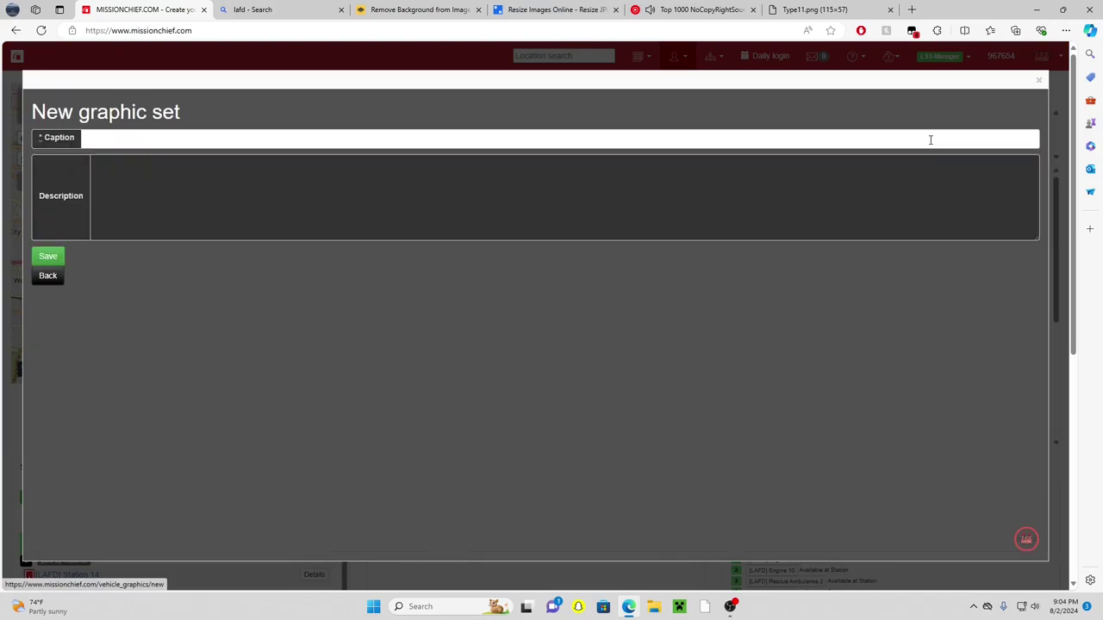
click(146, 138)
click(186, 139)
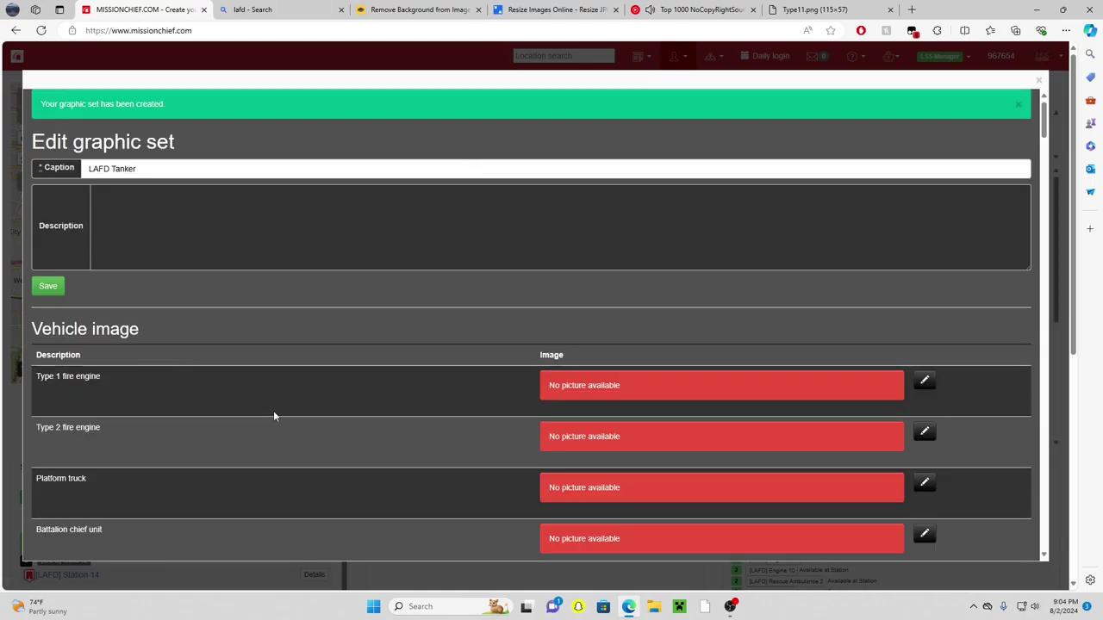
Locate the Water Tanker vehicle row in the new set, then close the set window.
scroll(273, 412, down, 3)
scroll(270, 411, down, 1)
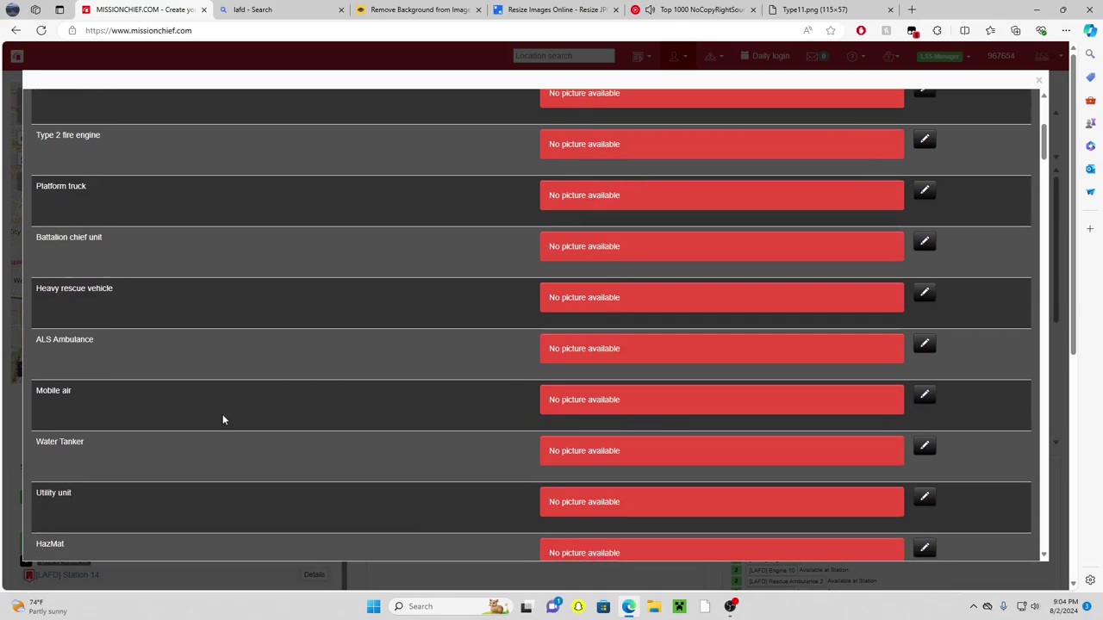
scroll(221, 419, down, 1)
drag(35, 97, 102, 388)
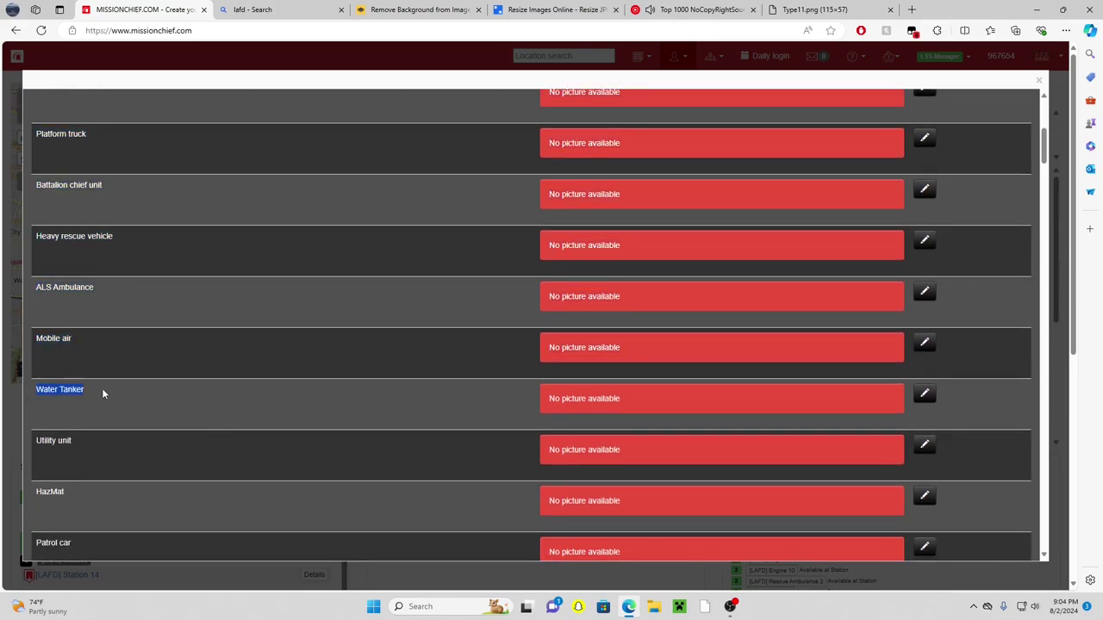
click(111, 398)
click(512, 54)
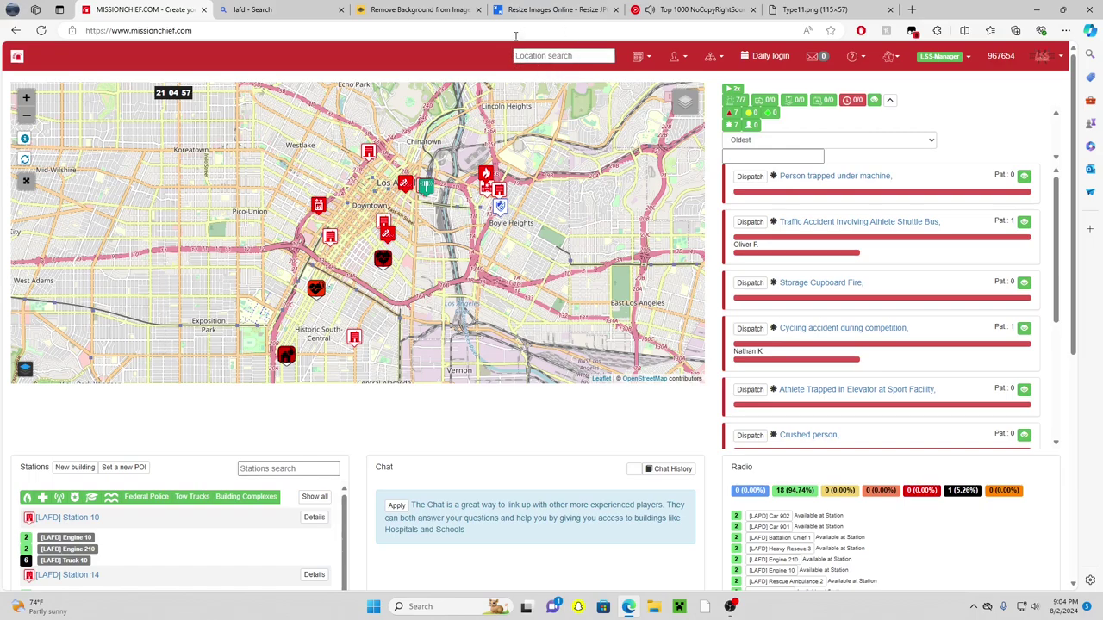
click(814, 9)
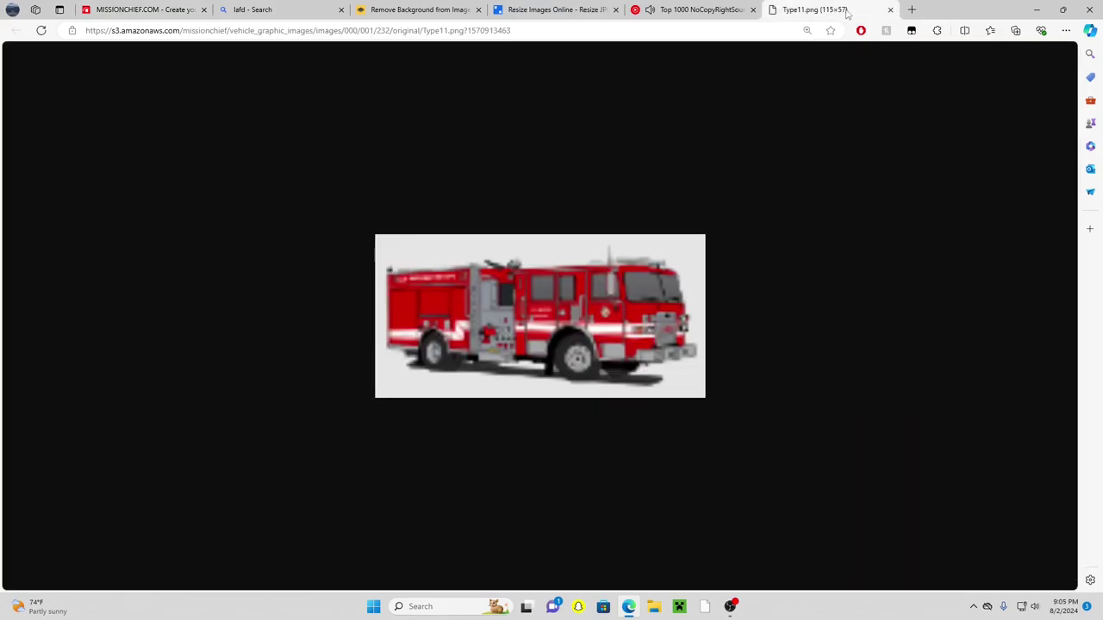
Close the Type11.png, remove.bg and Resize Images tabs, keeping MissionChief open.
click(890, 9)
click(418, 9)
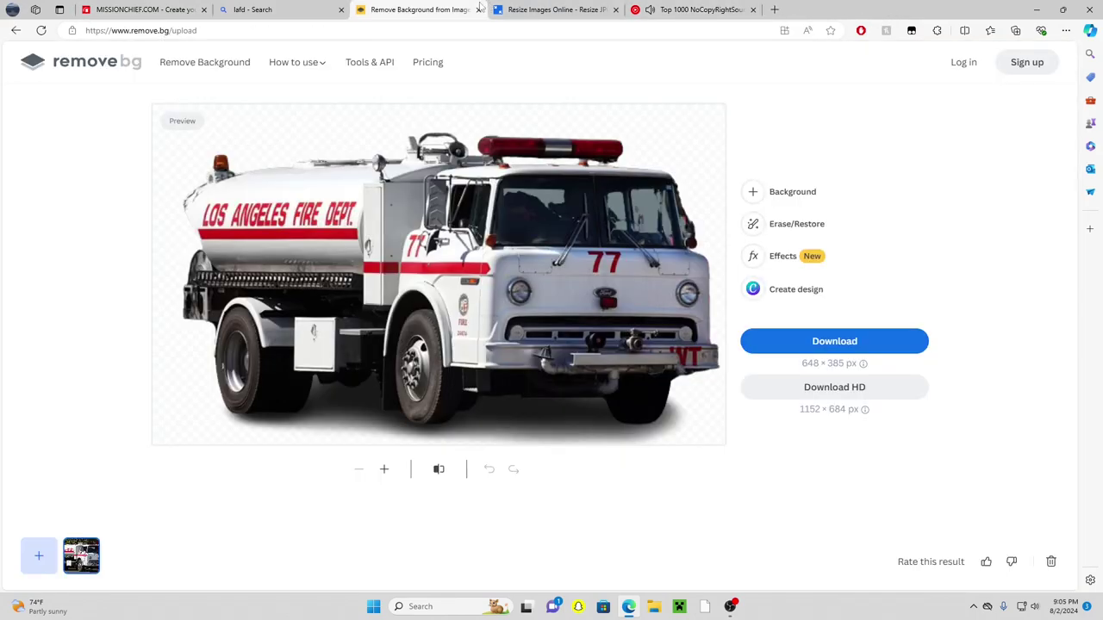
click(140, 9)
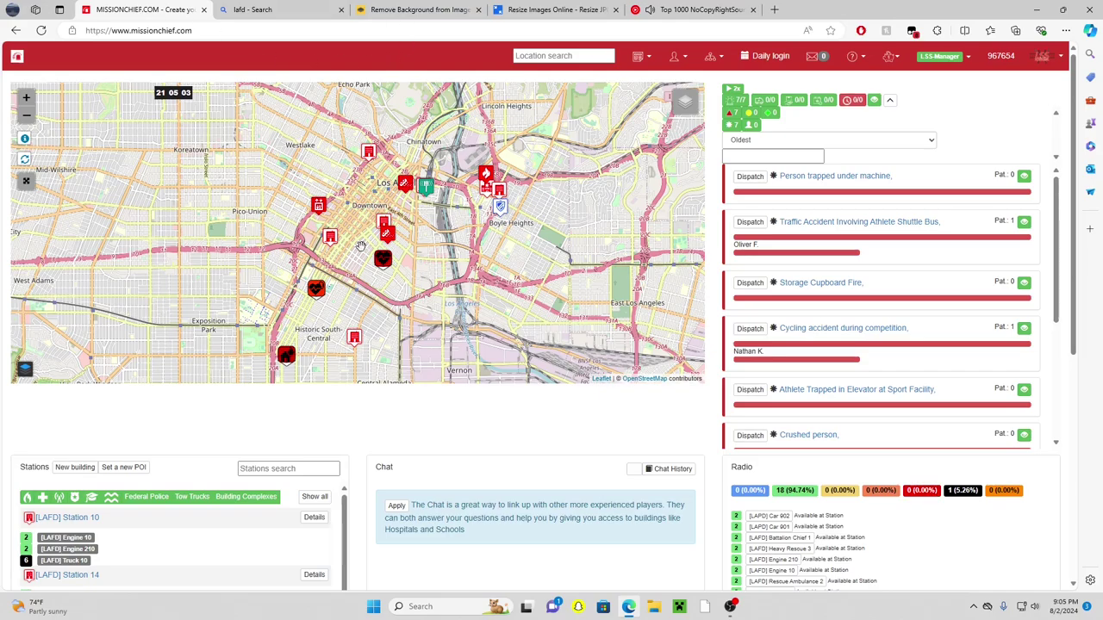
scroll(364, 250, down, 1)
scroll(368, 253, down, 1)
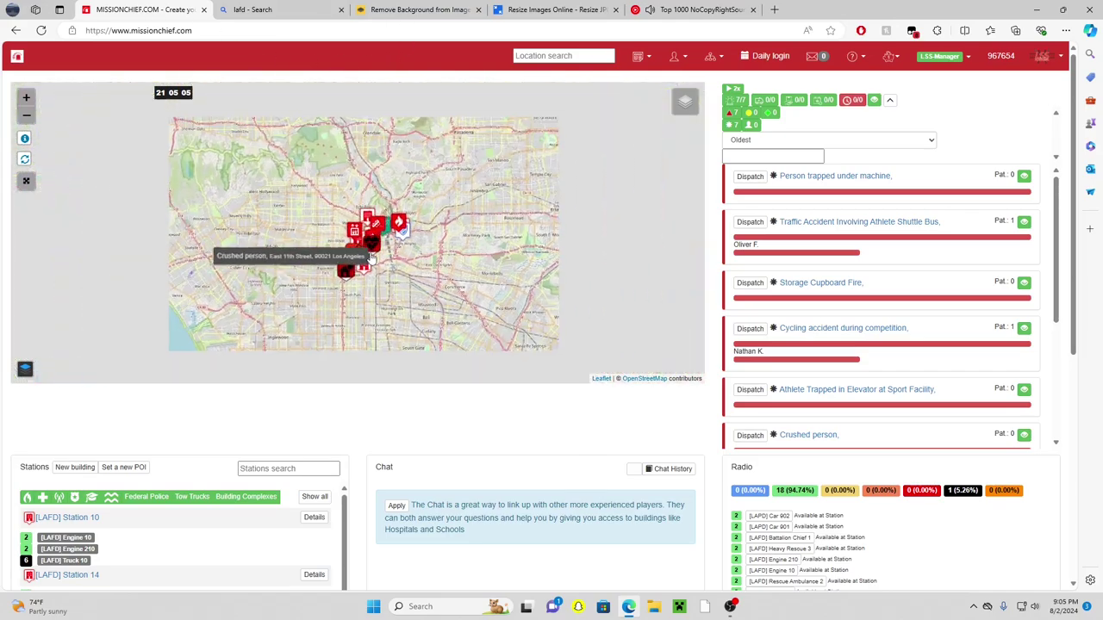
click(470, 10)
click(479, 10)
click(479, 10)
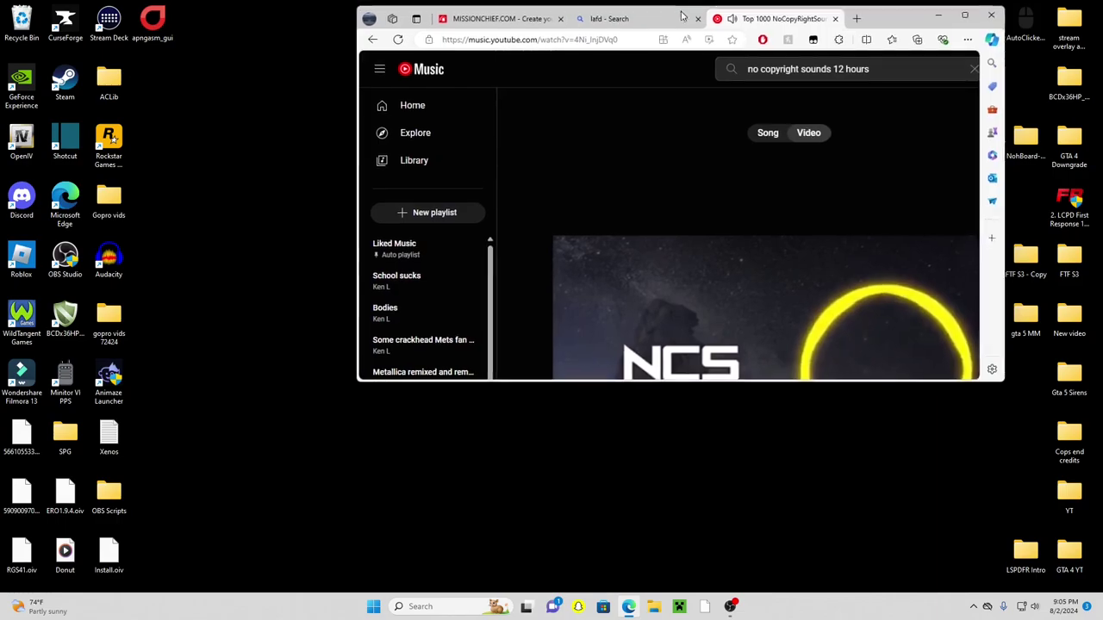
Move the browser lower, rearrange the GIMP and APNG Anime Maker shortcuts, and launch GIMP 2.10.38.
drag(681, 16, 536, 278)
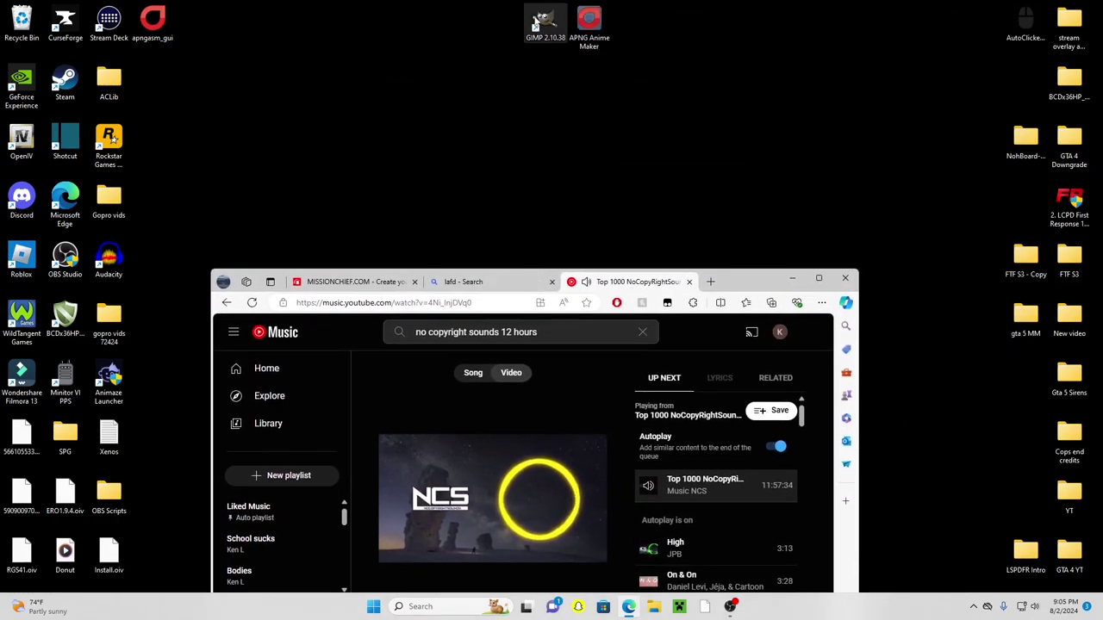
drag(475, 29, 694, 37)
drag(557, 29, 541, 221)
click(488, 211)
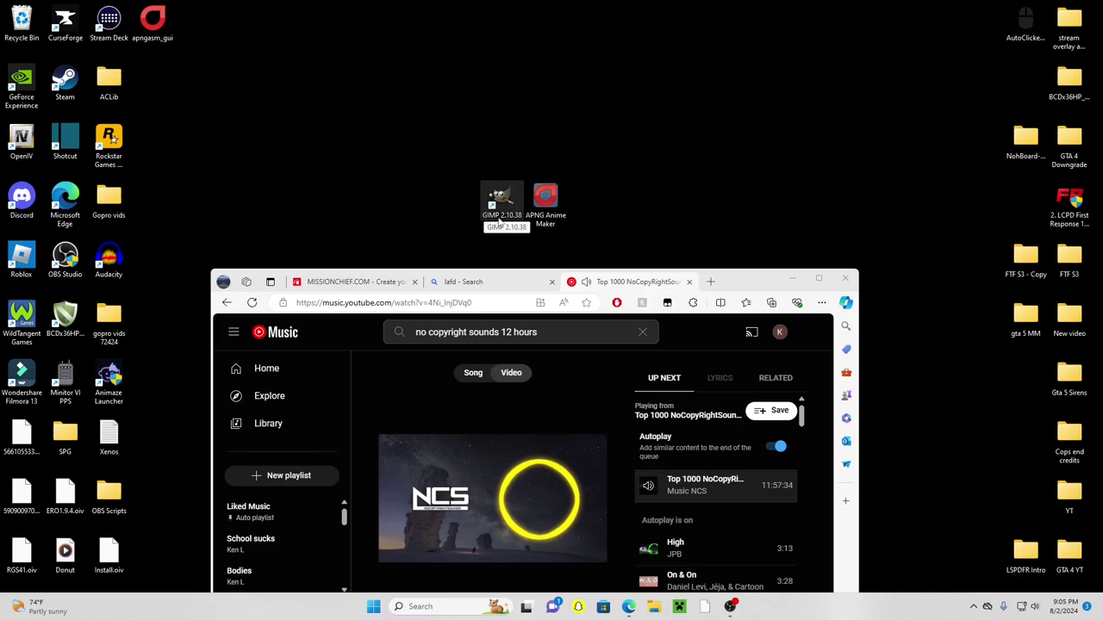
drag(547, 203, 595, 205)
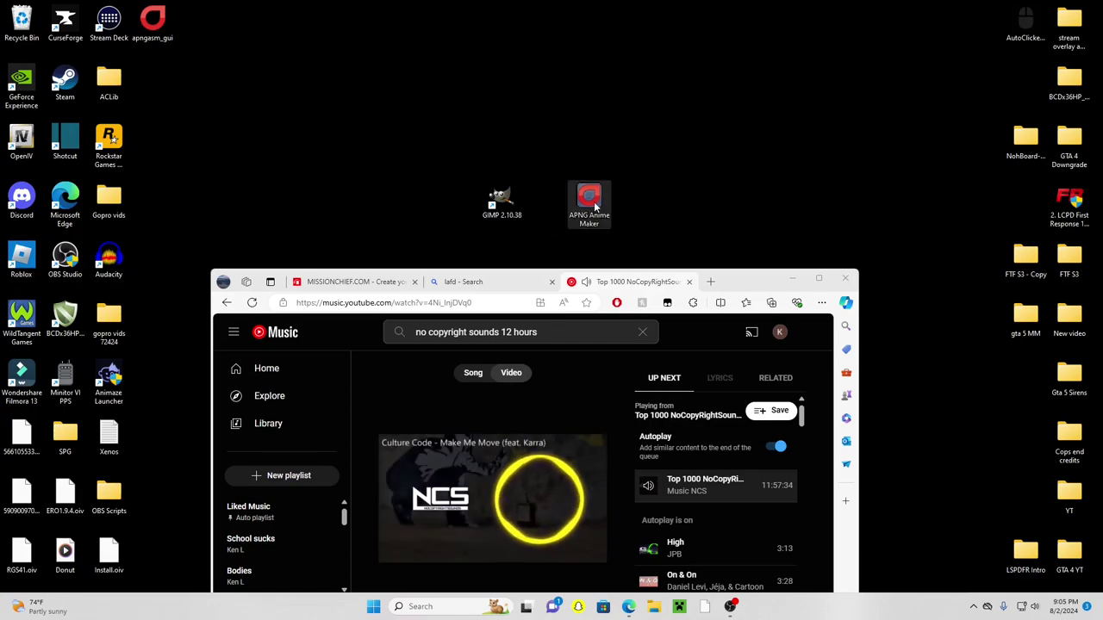
double_click(516, 211)
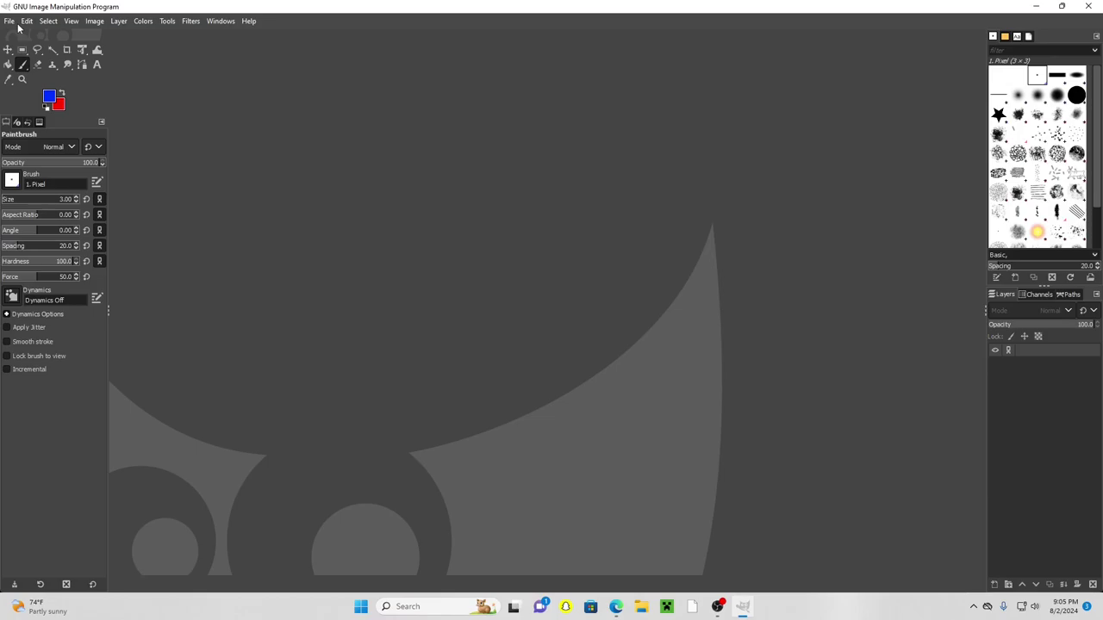
Browse Backup Plus, Desktop and home in GIMP's Open Image dialog, close it, and restore the window size.
click(11, 22)
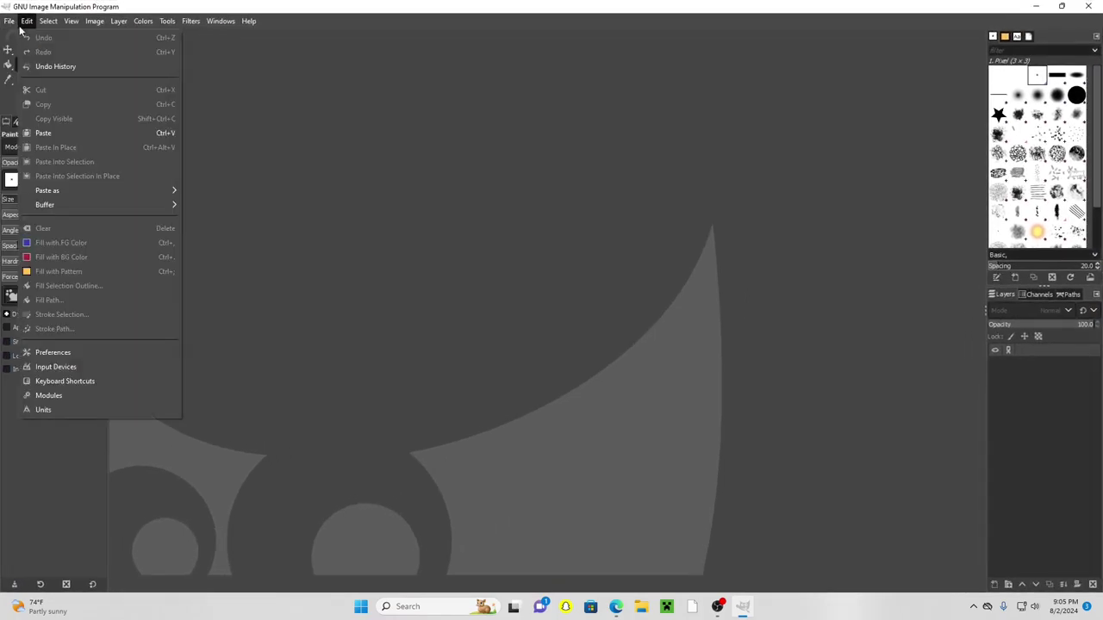
click(20, 67)
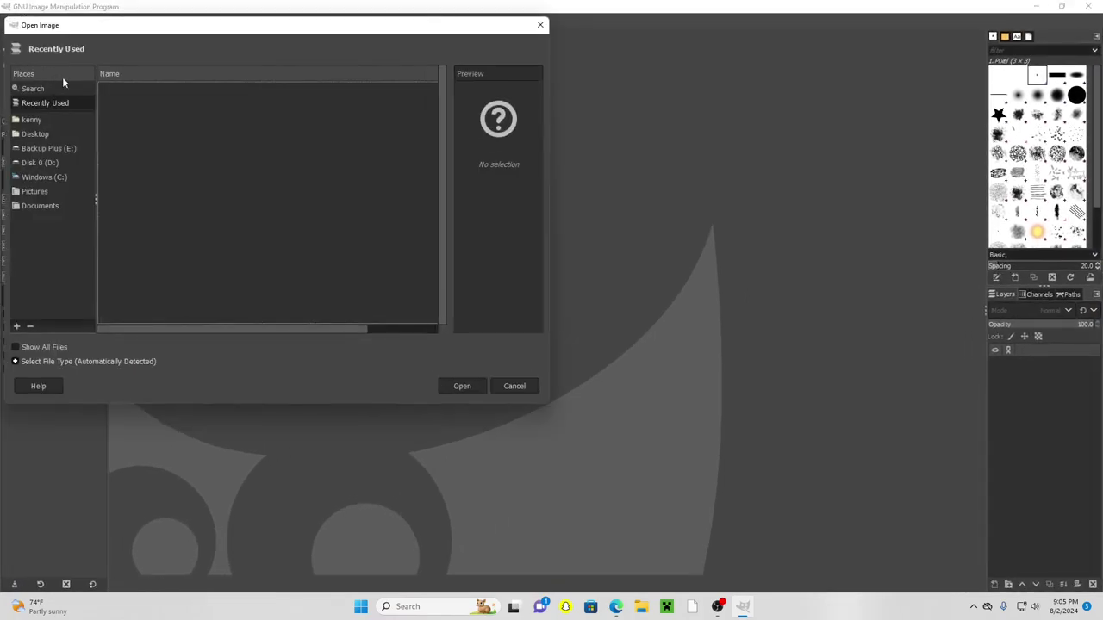
click(66, 148)
click(68, 135)
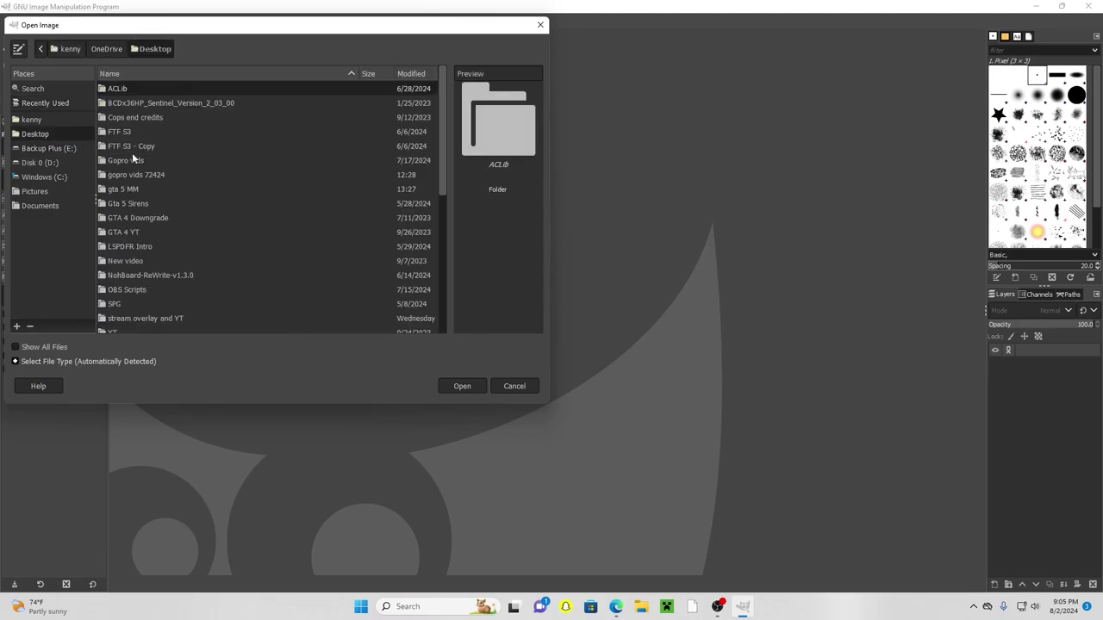
scroll(162, 236, down, 4)
scroll(162, 238, down, 5)
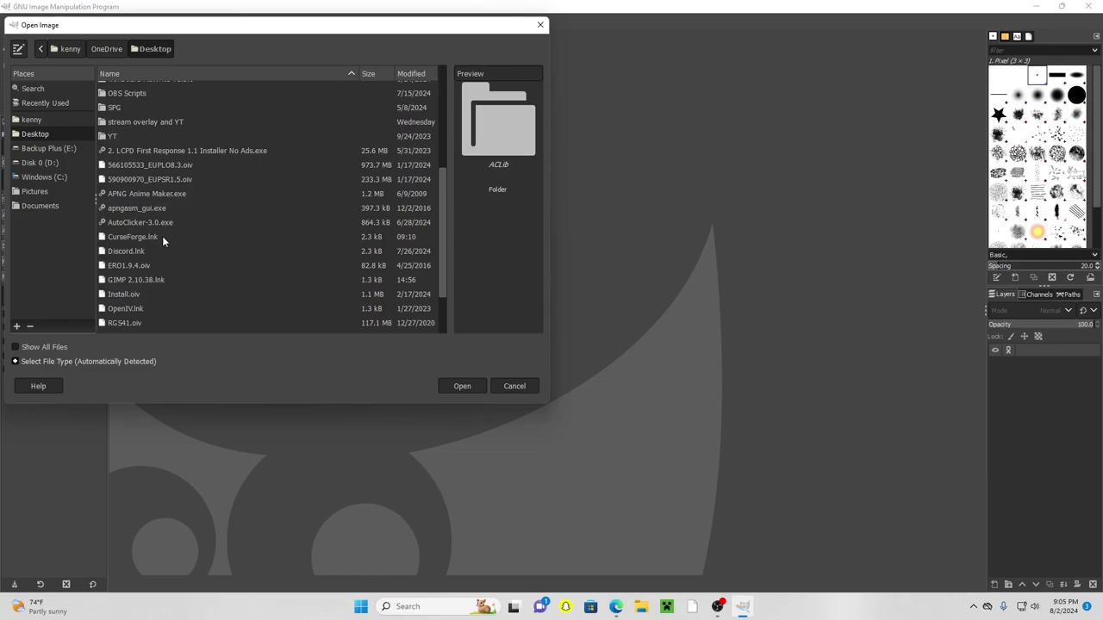
click(32, 120)
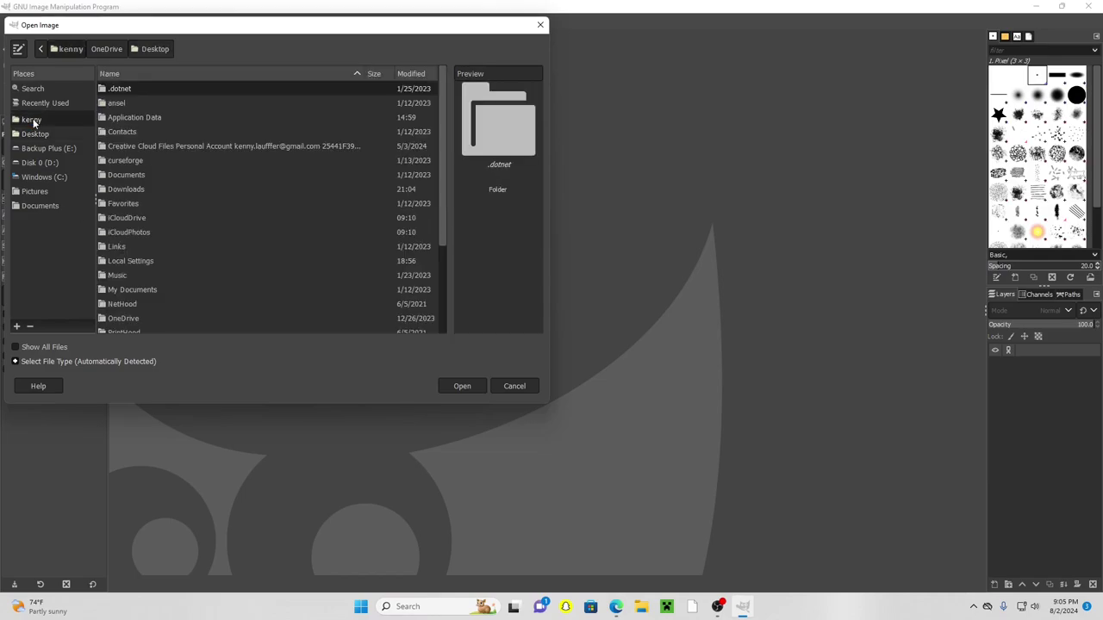
click(540, 24)
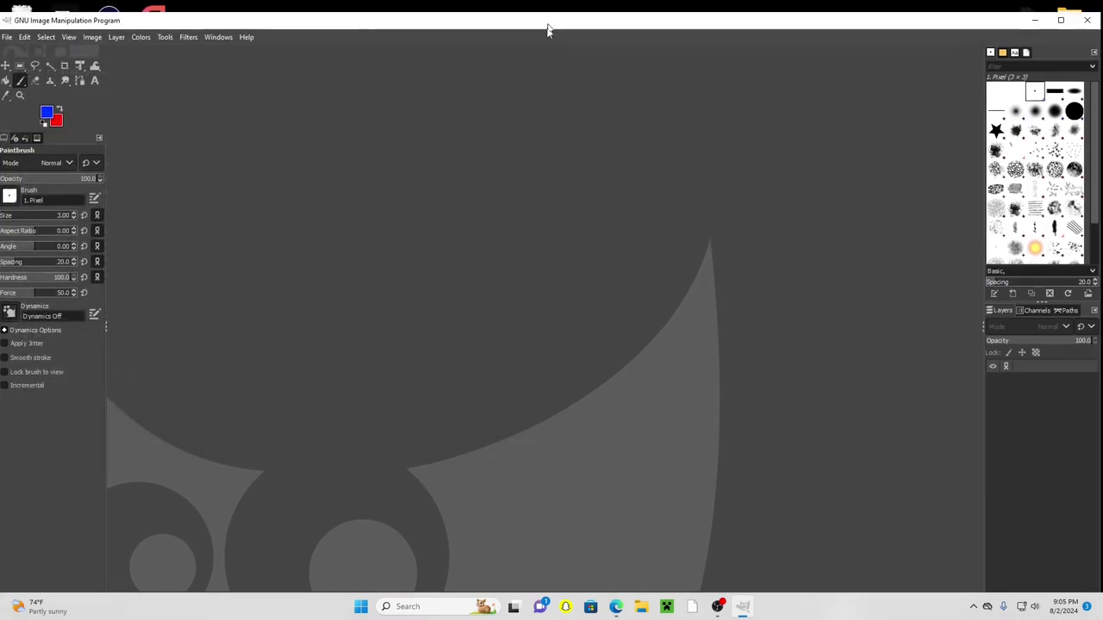
drag(543, 7, 502, 26)
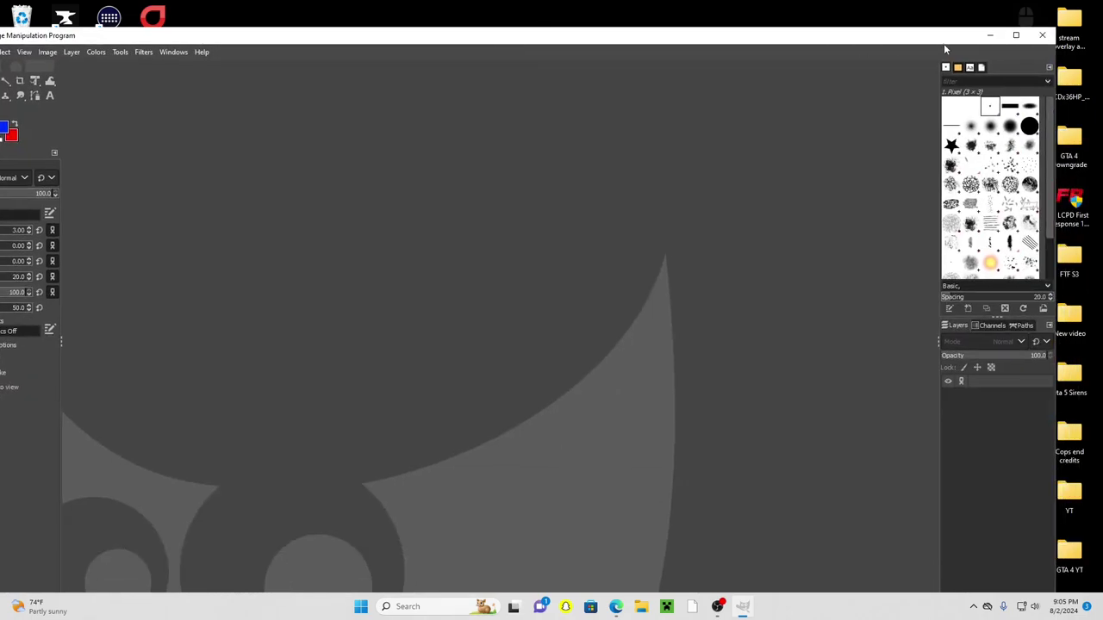
Drag LAFD_Tanker-removebg-preview (1).png from Downloads onto the desktop and minimize Explorer.
click(991, 38)
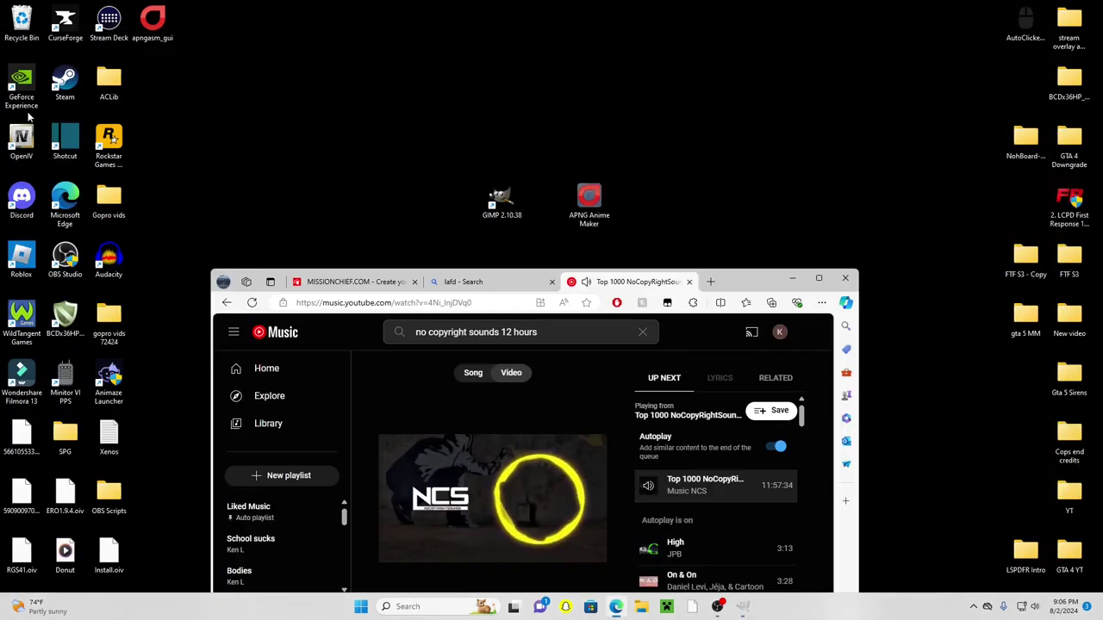
click(641, 607)
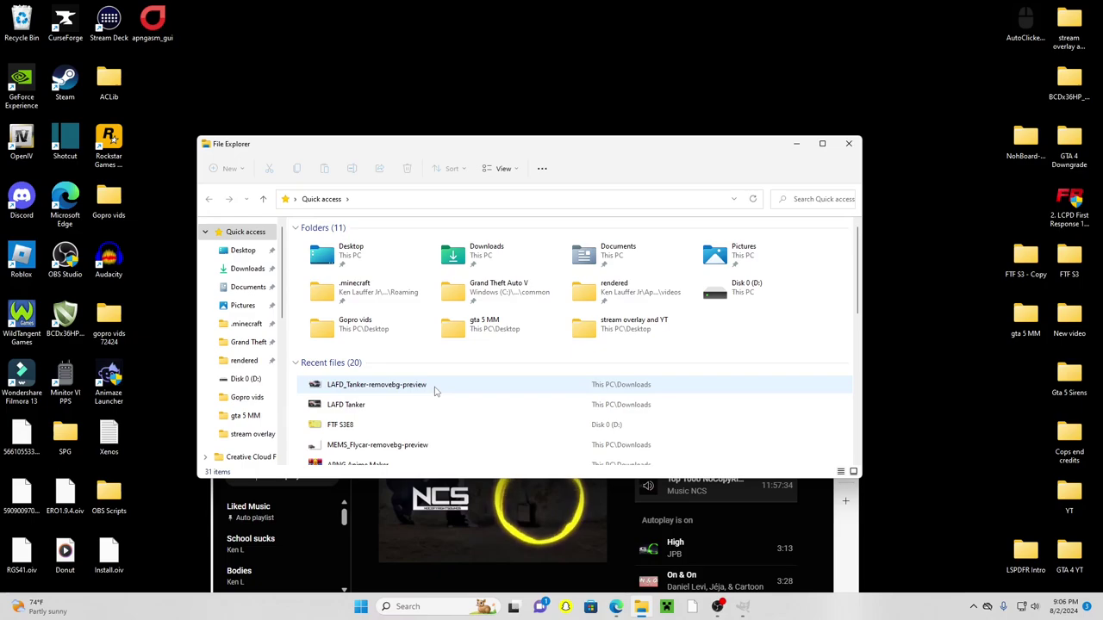
drag(435, 392, 278, 291)
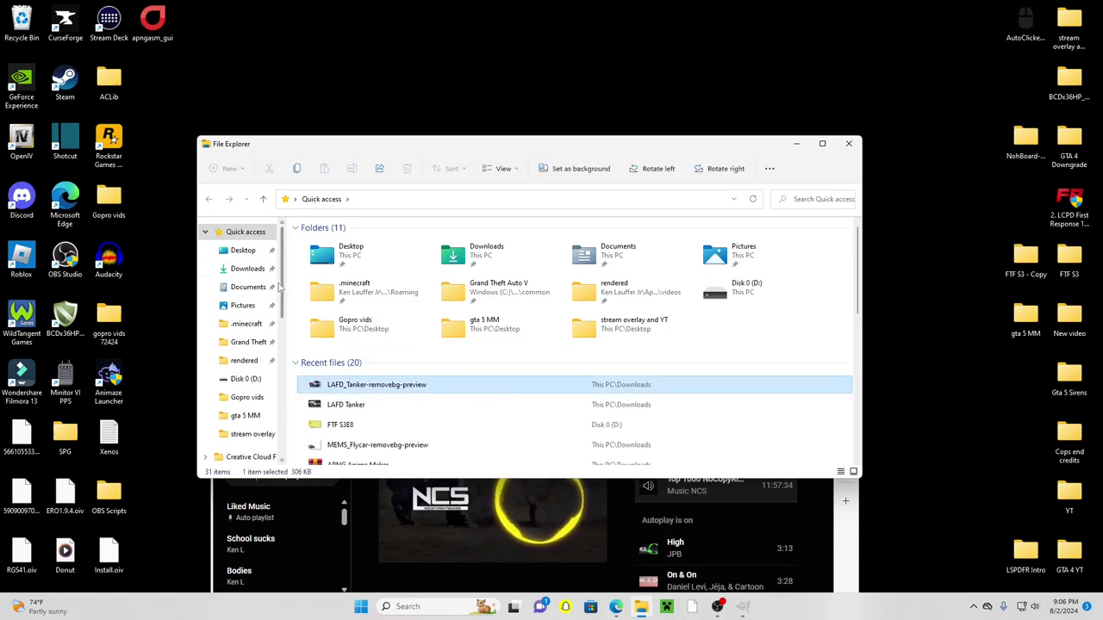
click(247, 269)
drag(379, 259, 155, 88)
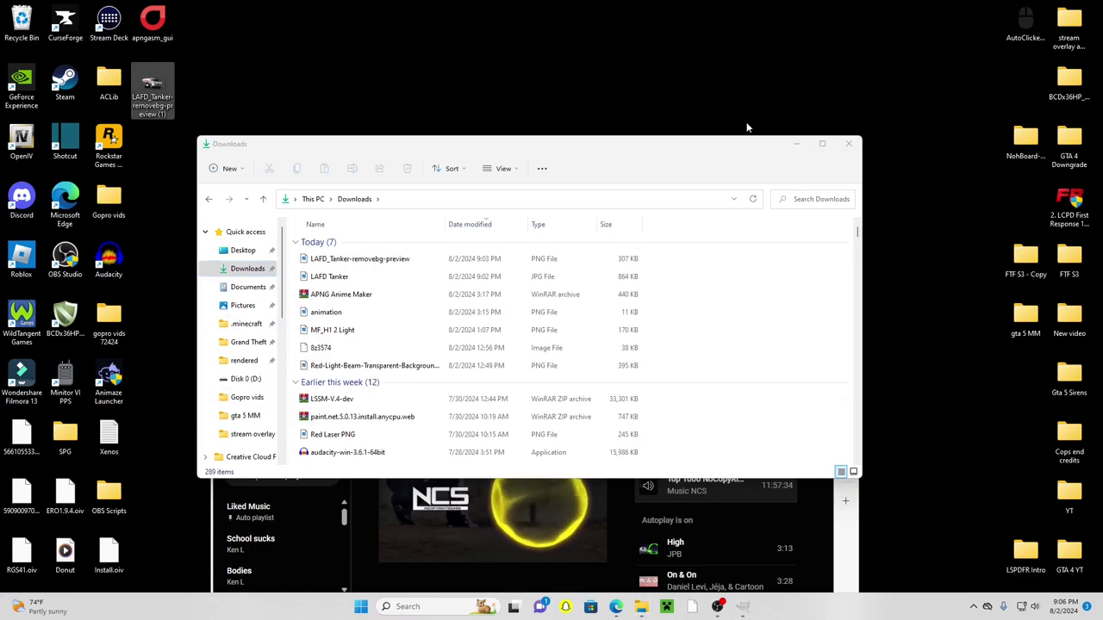
click(796, 143)
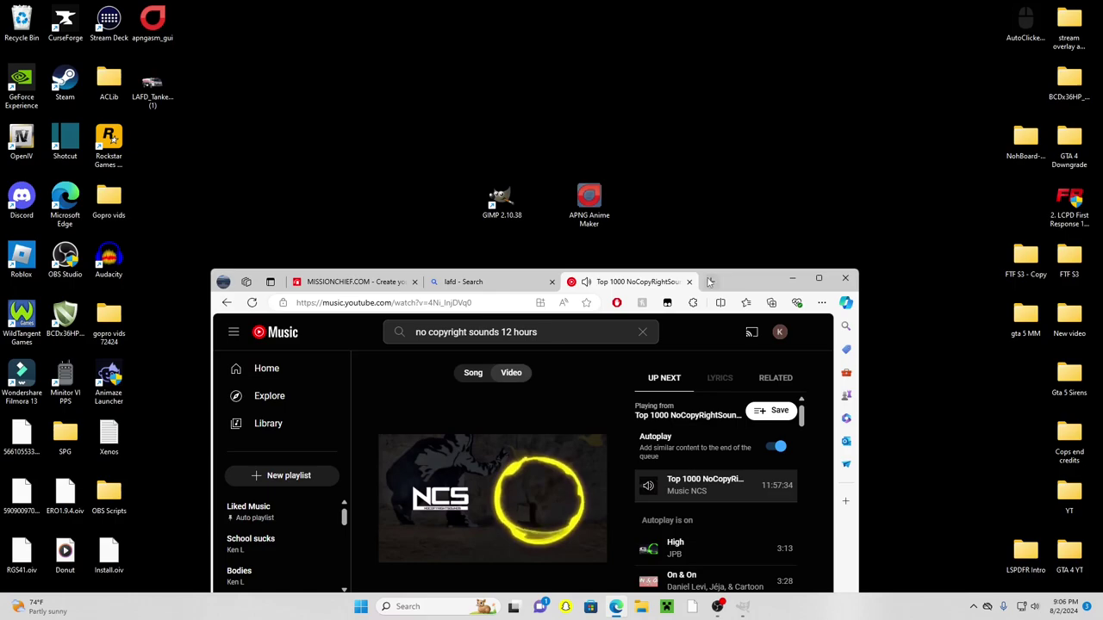
Bring GIMP to the front and maximize its window.
click(742, 606)
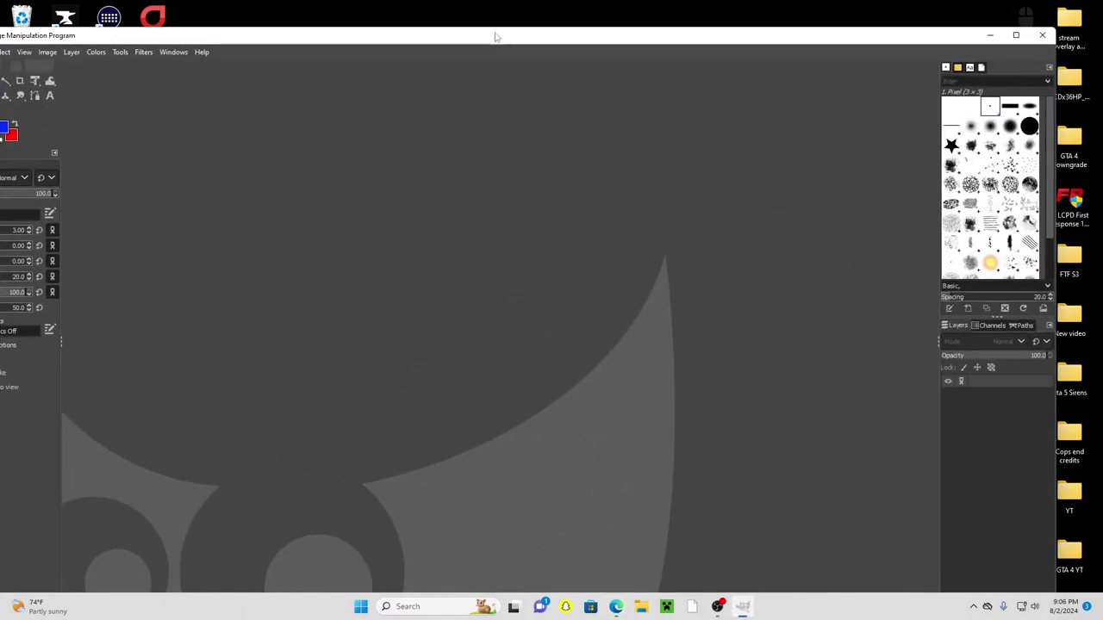
double_click(503, 46)
click(10, 20)
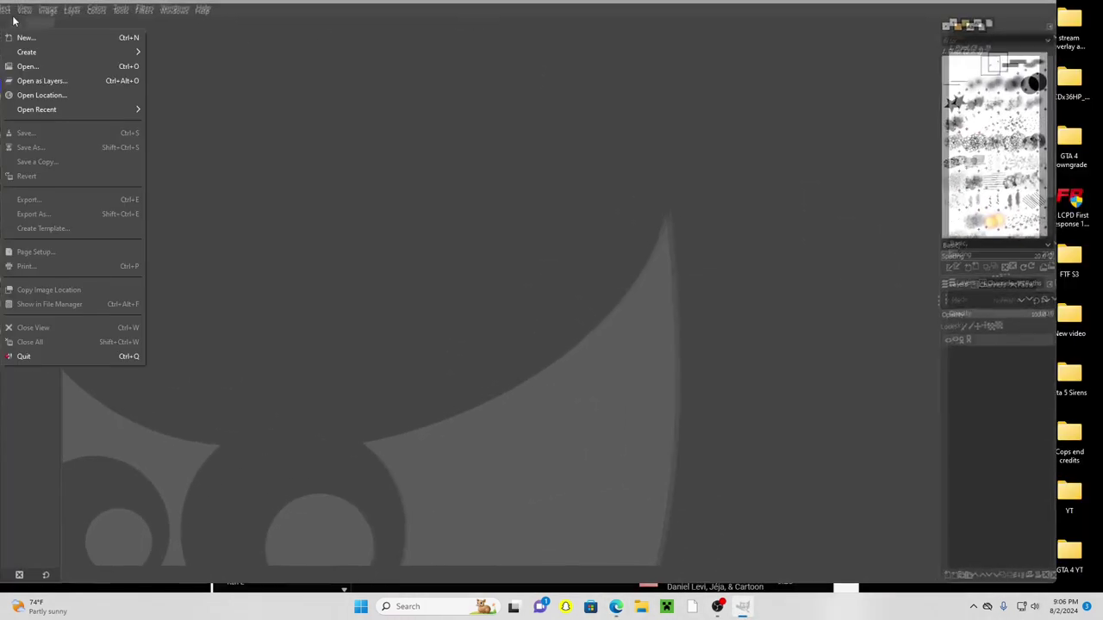
click(49, 21)
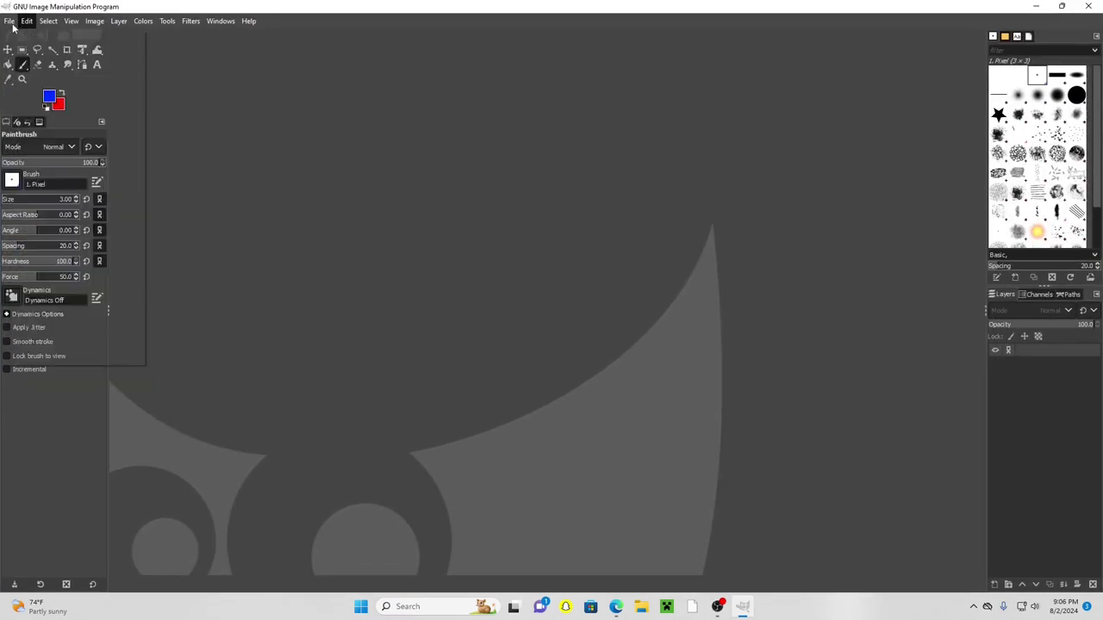
In File > Open, browse the Desktop and select LAFD_Tanker-removebg-preview (1).png.
click(9, 20)
click(24, 66)
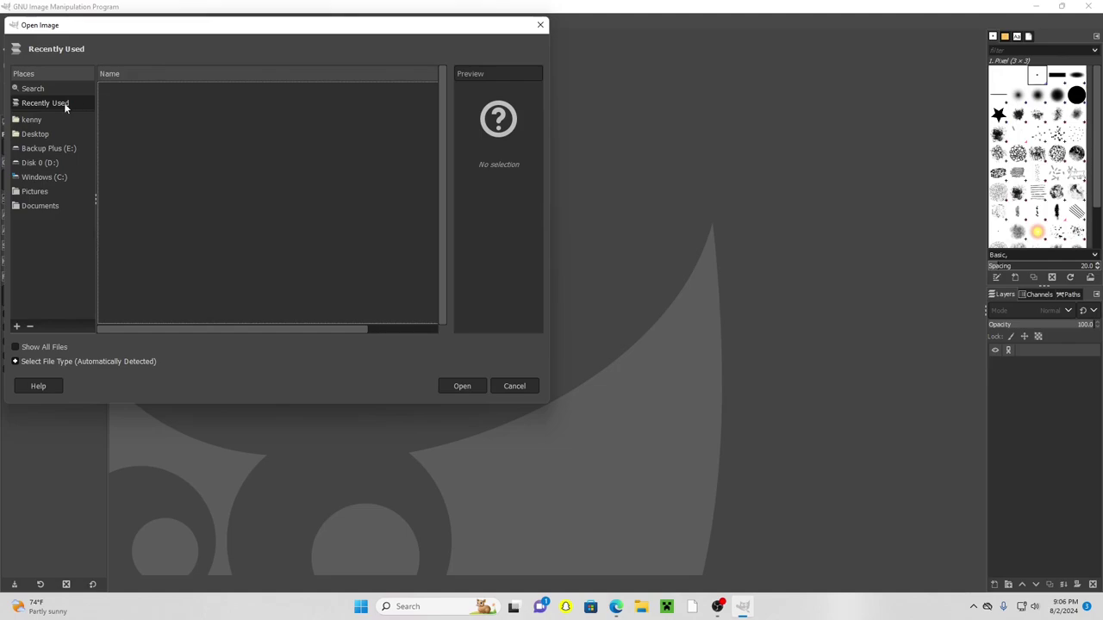
click(41, 136)
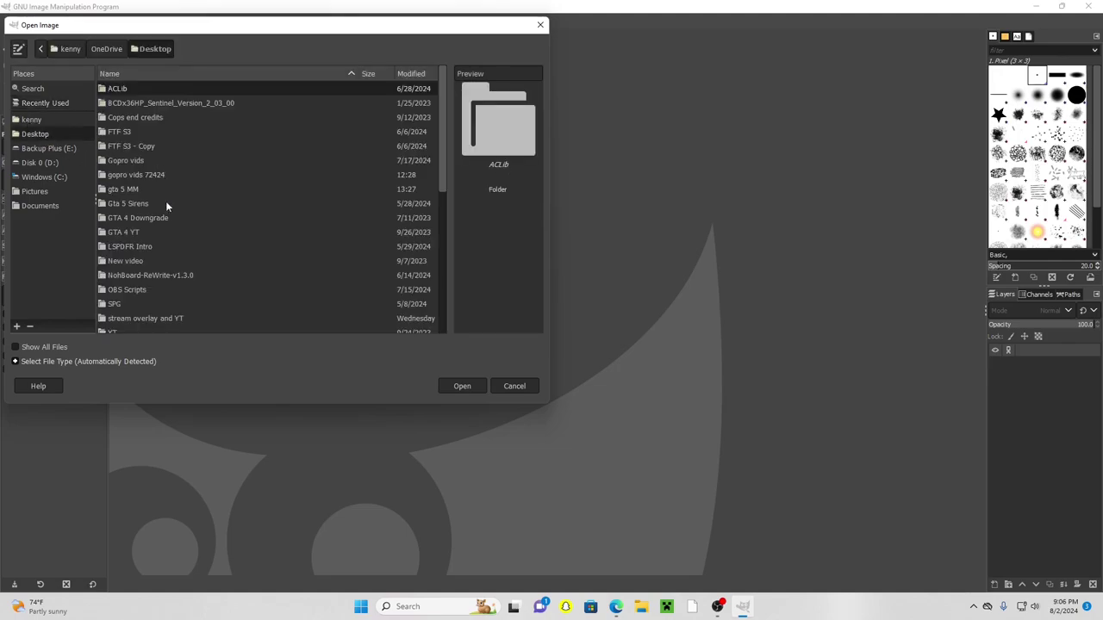
scroll(167, 215, down, 5)
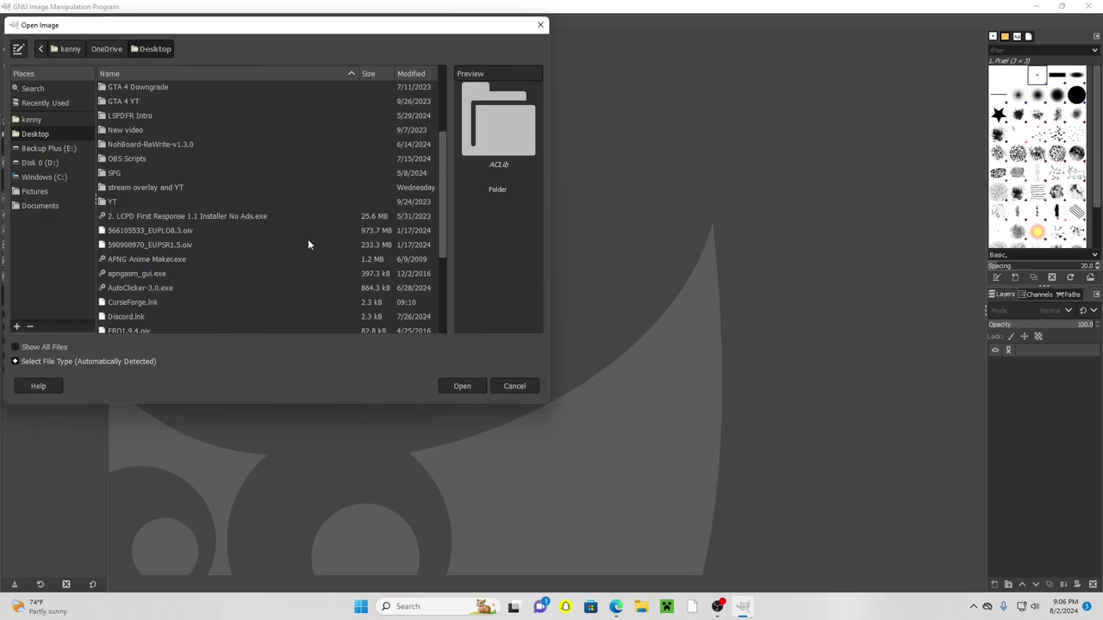
scroll(162, 268, down, 3)
click(168, 276)
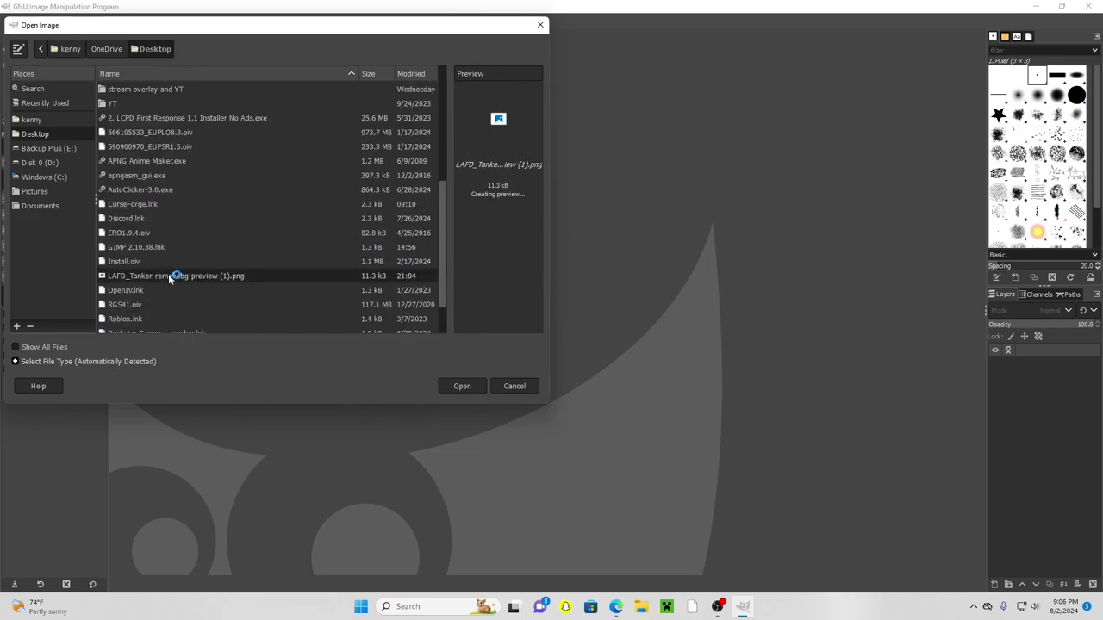
Open the tanker PNG, zoom in, and nudge the layer slightly with the Move tool.
click(463, 387)
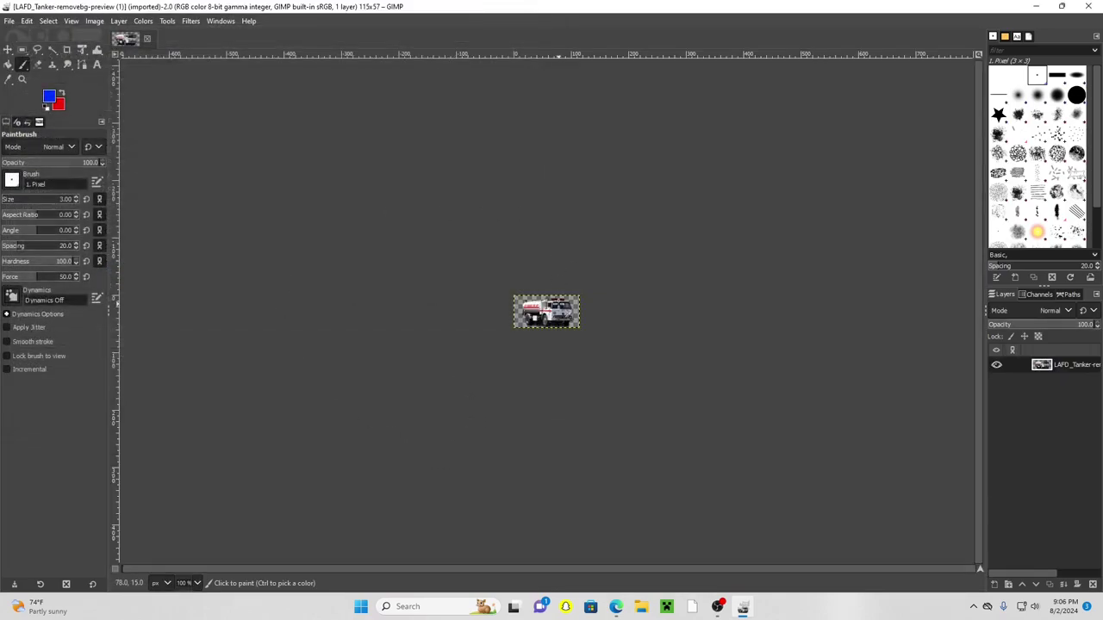
scroll(558, 304, up, 5)
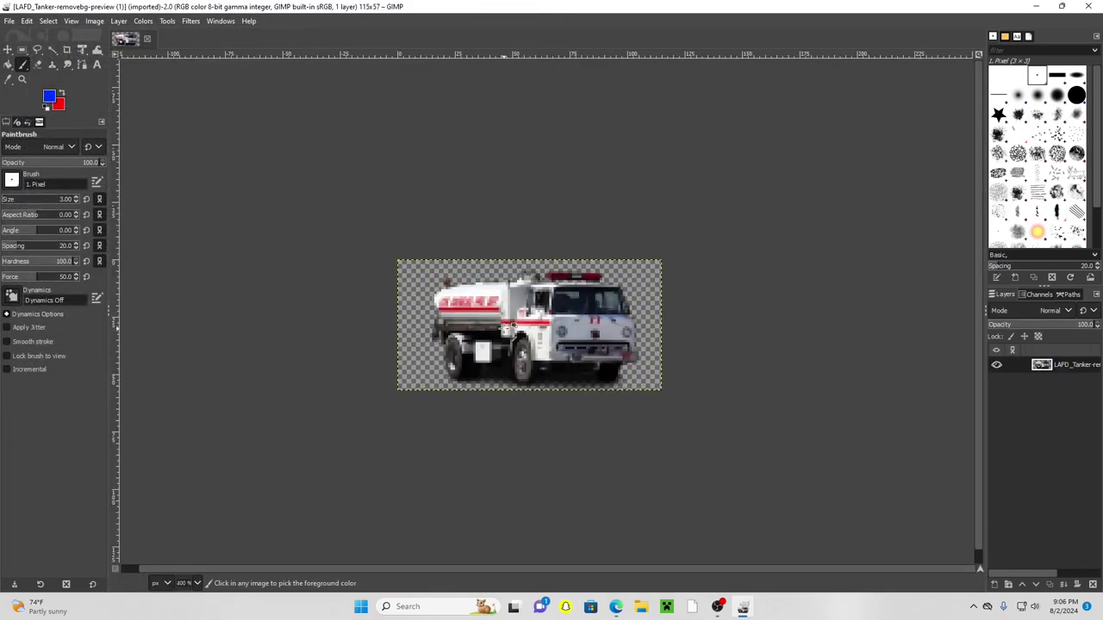
scroll(525, 326, up, 2)
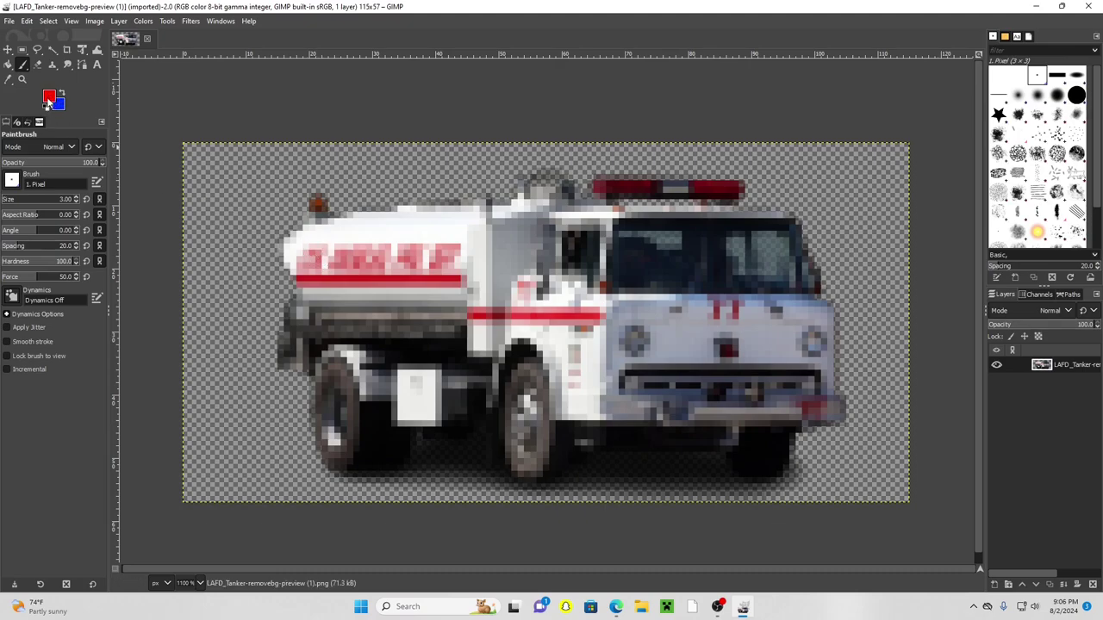
click(7, 49)
mouse_move(425, 262)
mouse_down()
mouse_move(475, 256)
mouse_move(403, 228)
mouse_move(483, 281)
mouse_move(390, 243)
mouse_move(446, 232)
mouse_move(414, 254)
mouse_move(422, 261)
mouse_up()
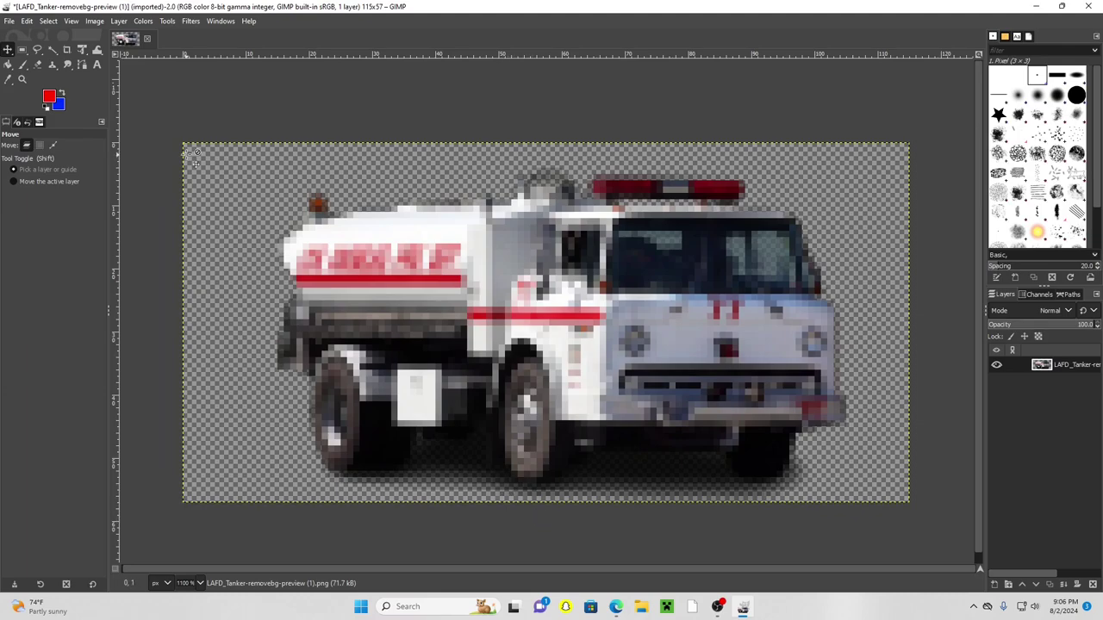
Select the Paintbrush, try the 2. Block 01 and 02 brushes, then settle on 1. Pixel at size 3.
click(22, 74)
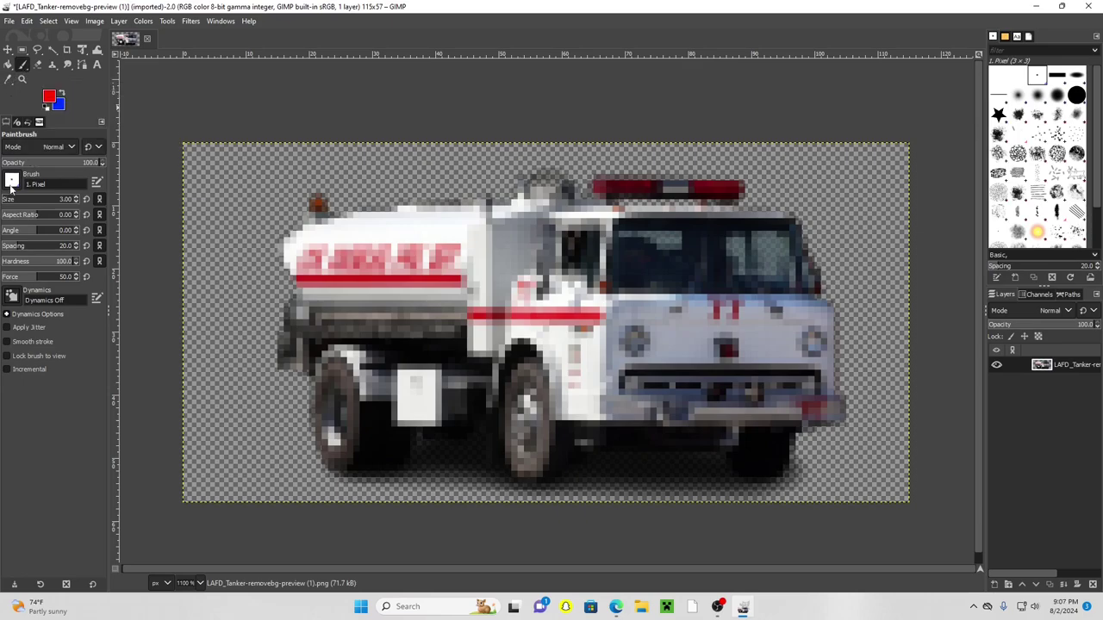
click(95, 182)
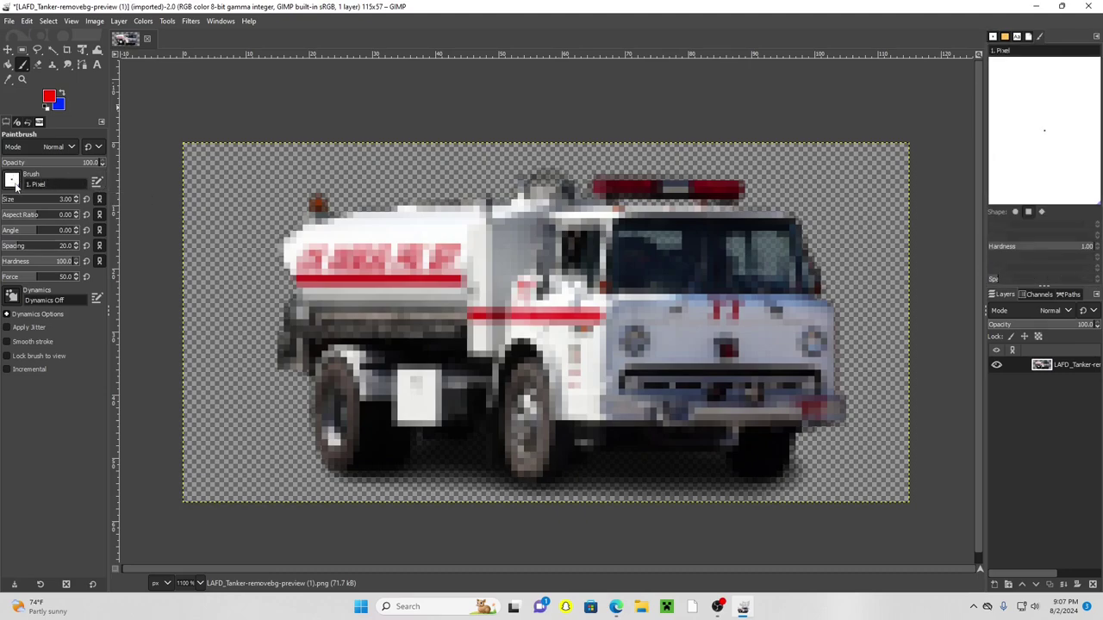
click(12, 179)
click(52, 198)
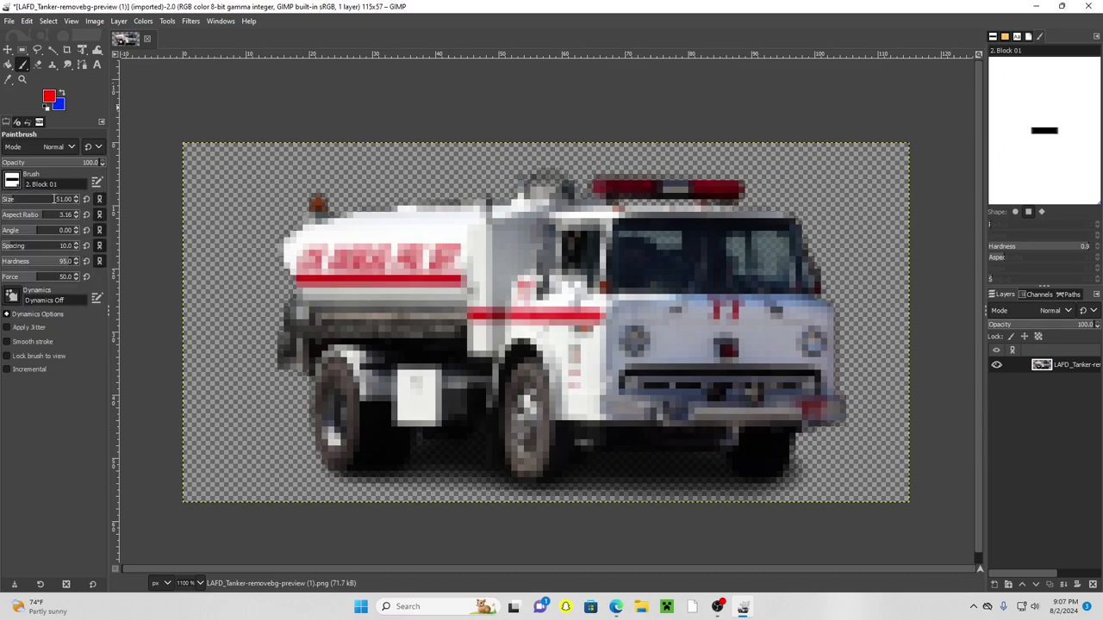
click(14, 181)
click(71, 205)
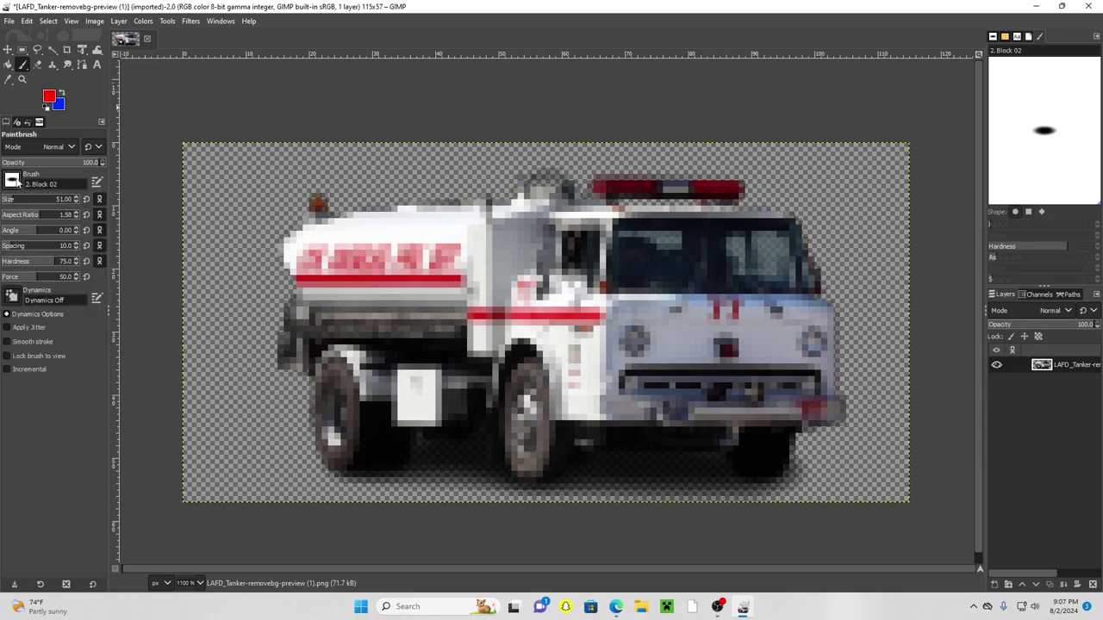
click(16, 180)
click(79, 206)
click(13, 180)
click(43, 201)
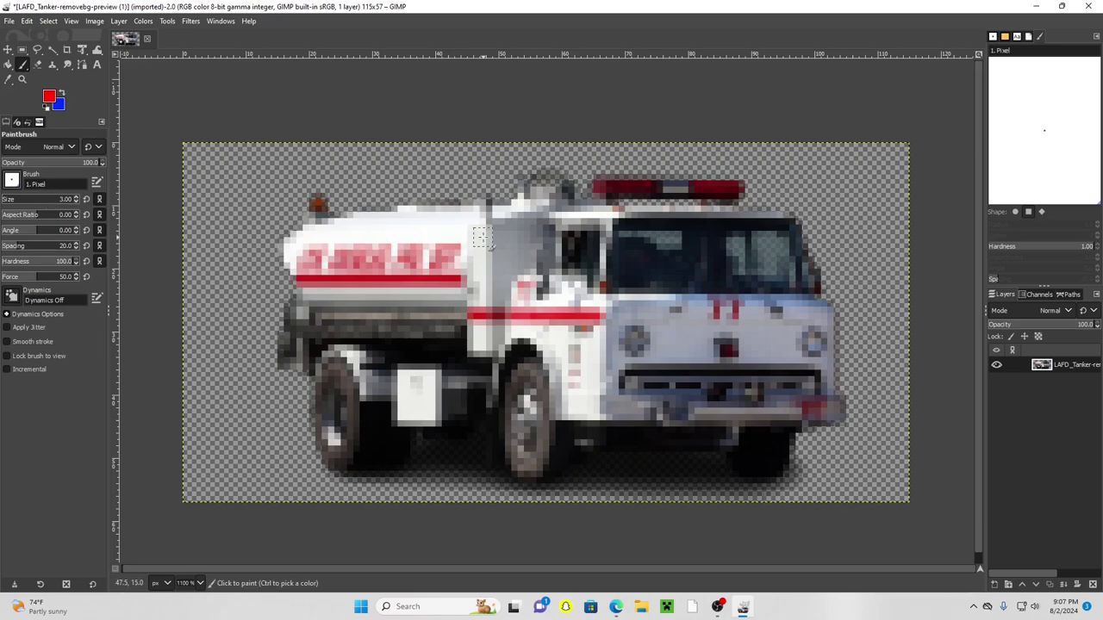
Make the background colour white, then paint the roof light bar and grille emblem bright red.
click(65, 102)
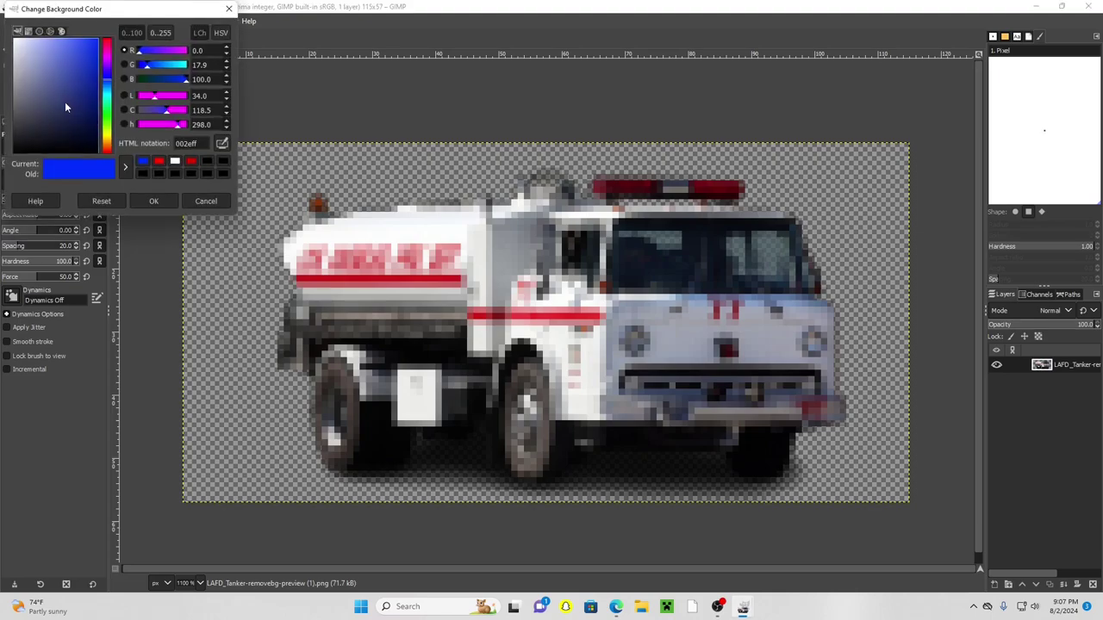
drag(37, 50, 3, 24)
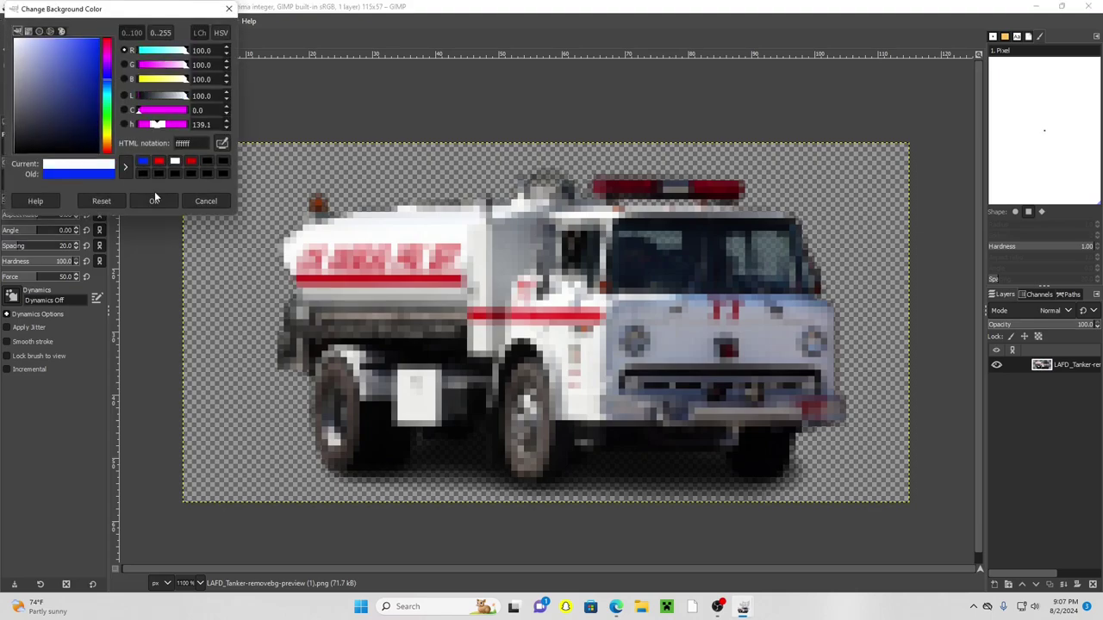
click(155, 200)
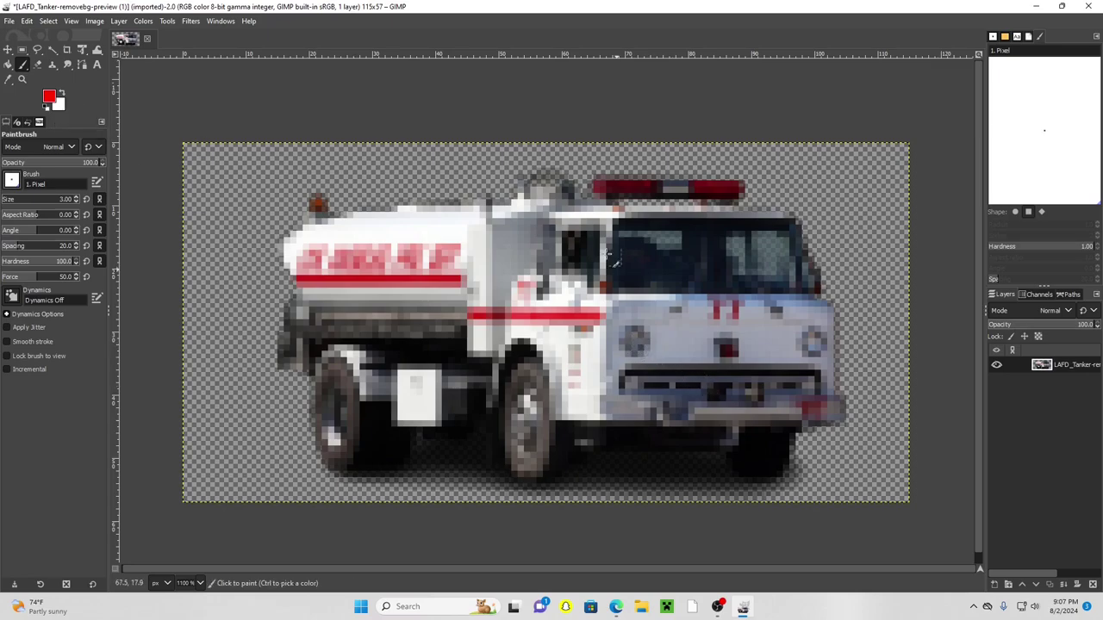
drag(592, 187, 731, 191)
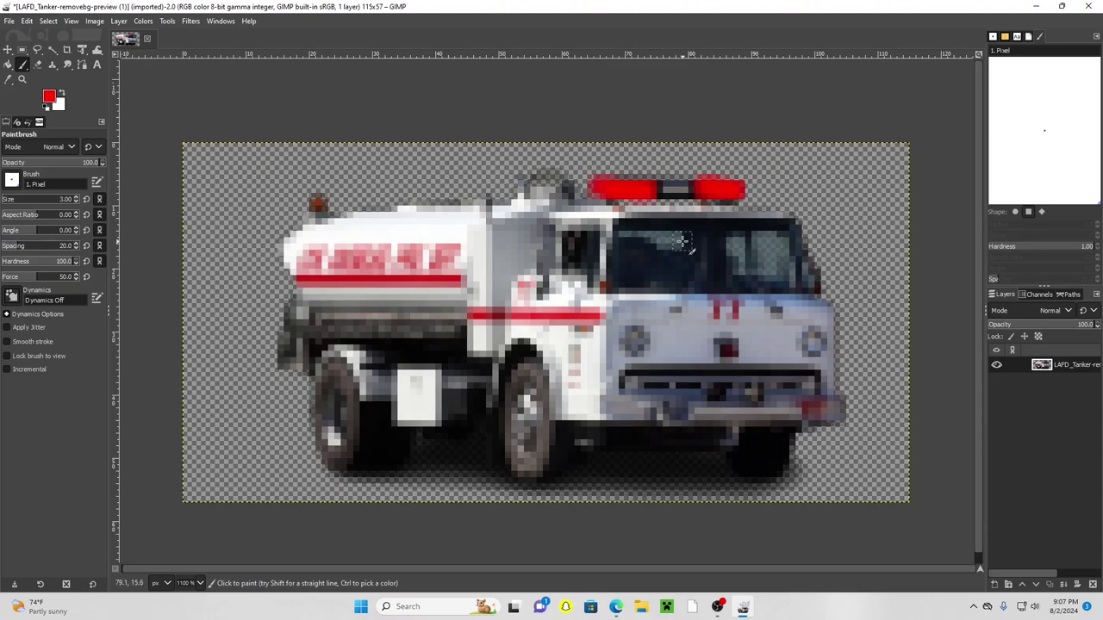
click(727, 348)
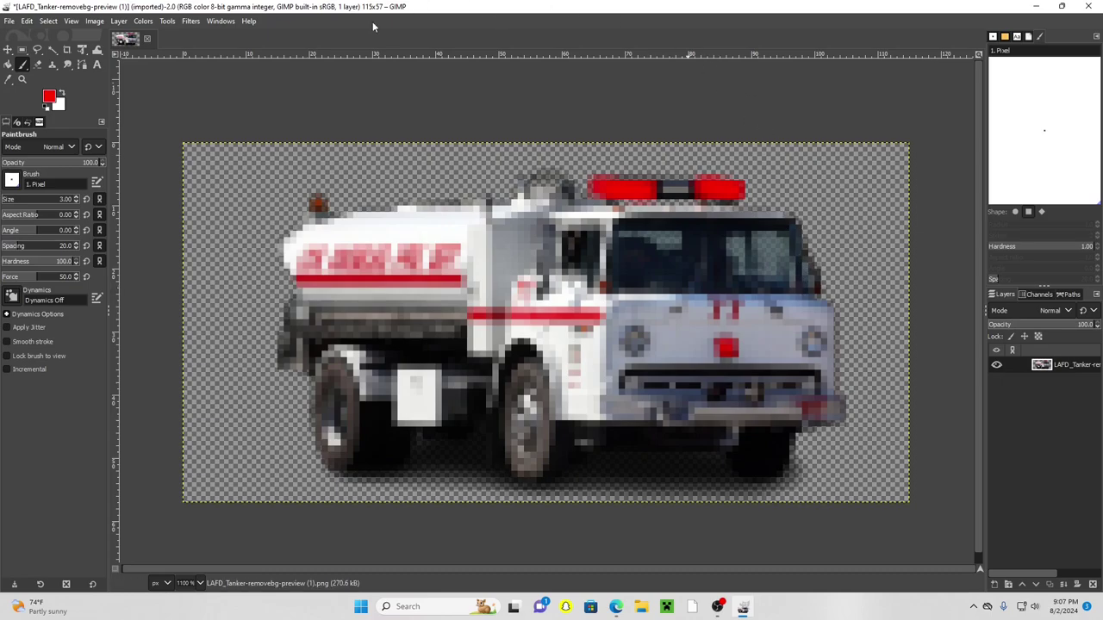
Paint the amber lamp atop the tank with foreground colour ff7900, then open File Explorer.
click(49, 97)
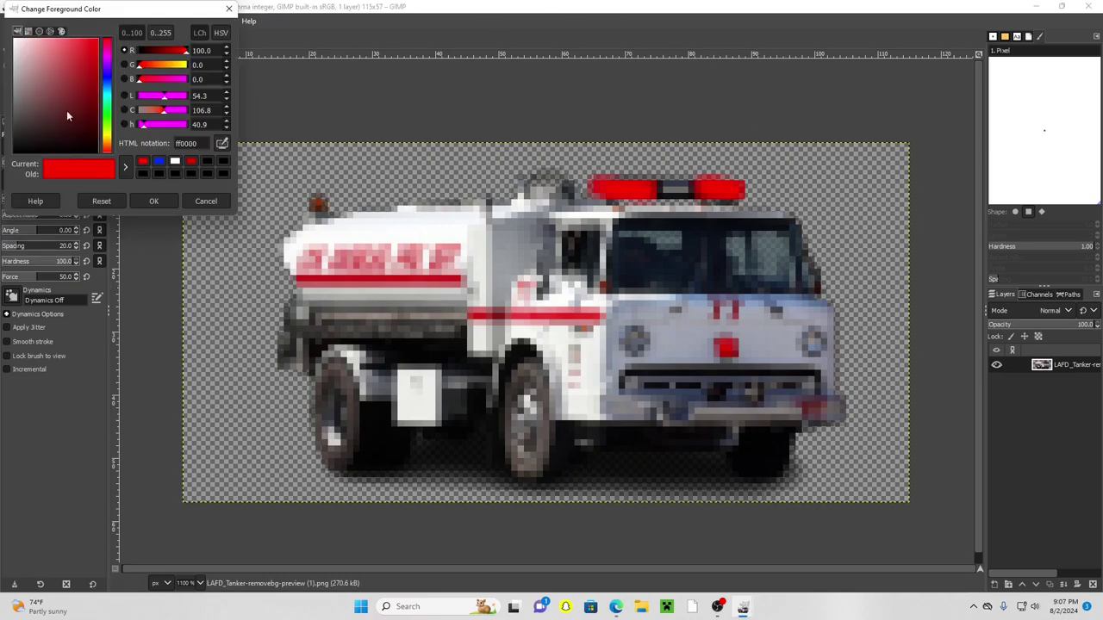
drag(73, 60, 107, 39)
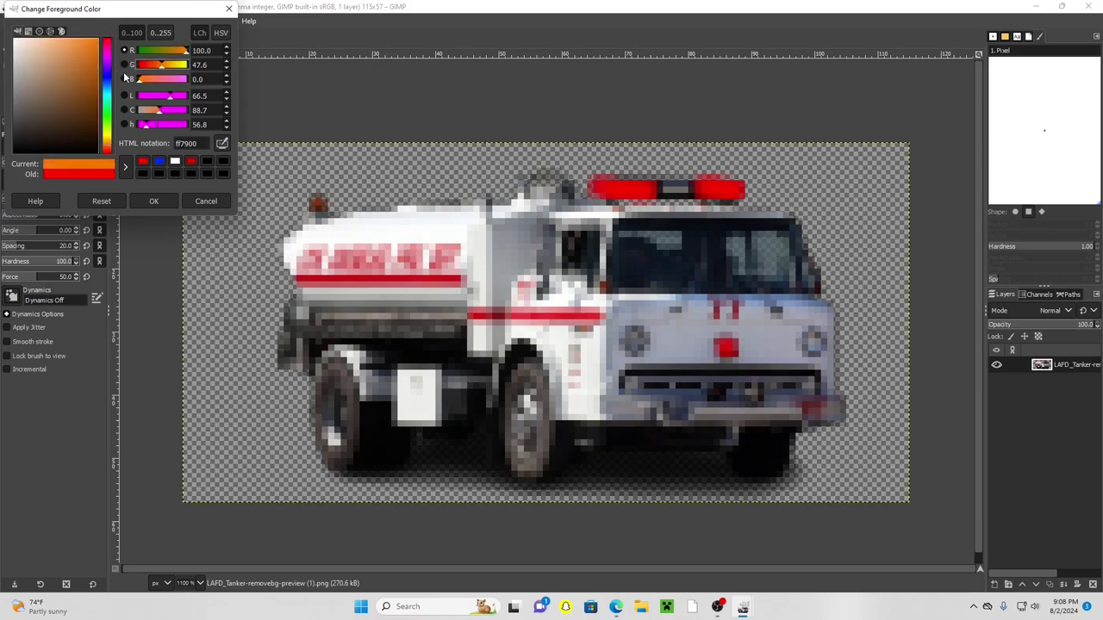
click(154, 201)
click(319, 202)
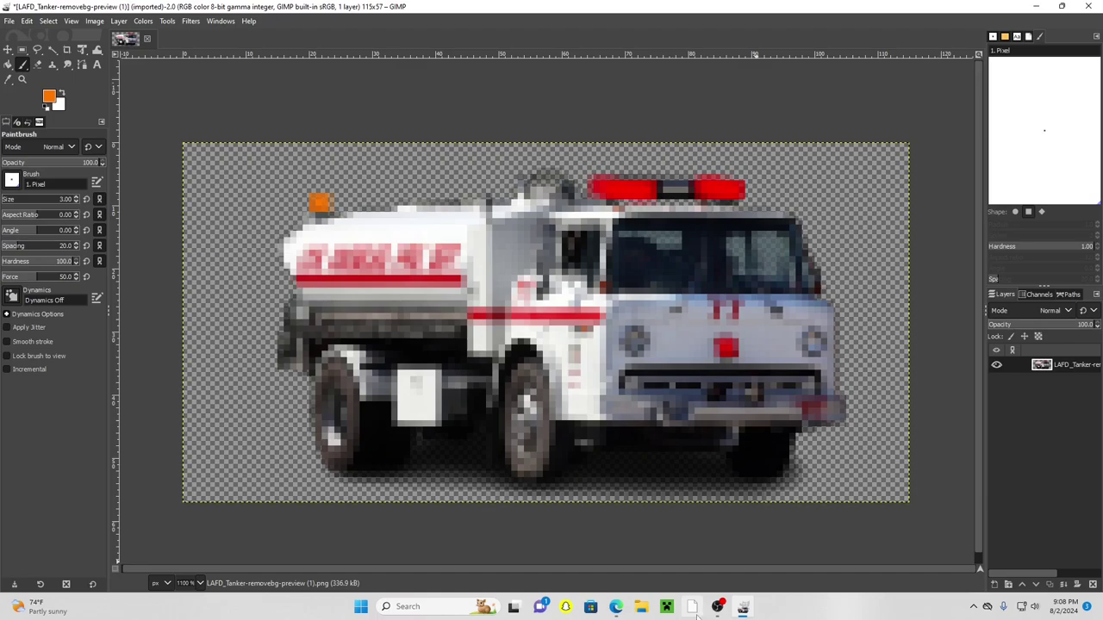
click(641, 607)
double_click(376, 384)
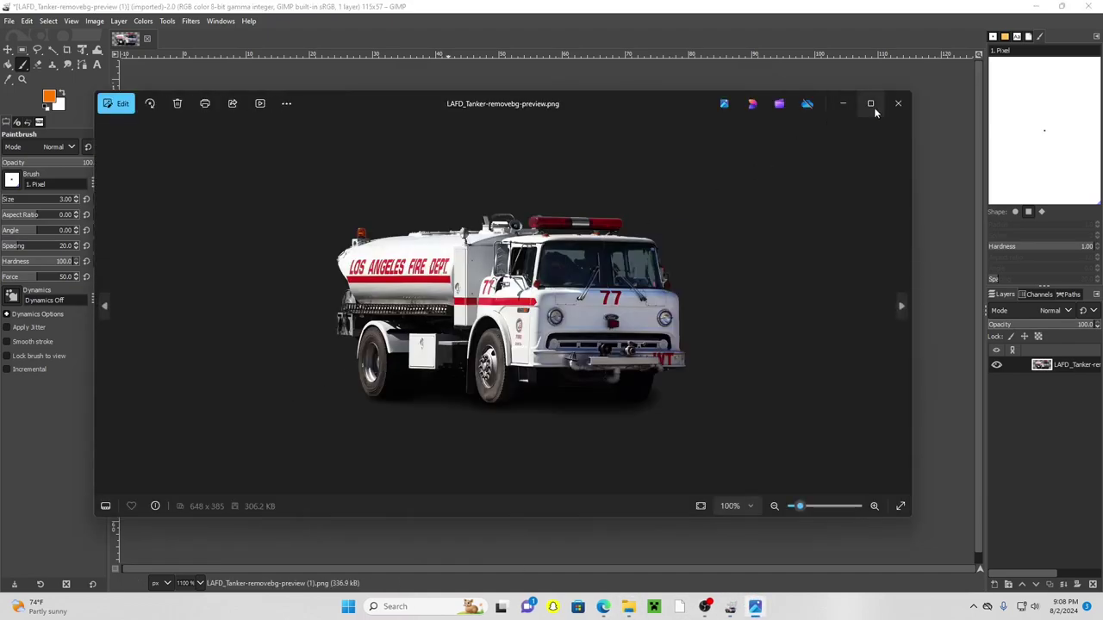
click(870, 104)
scroll(636, 228, up, 5)
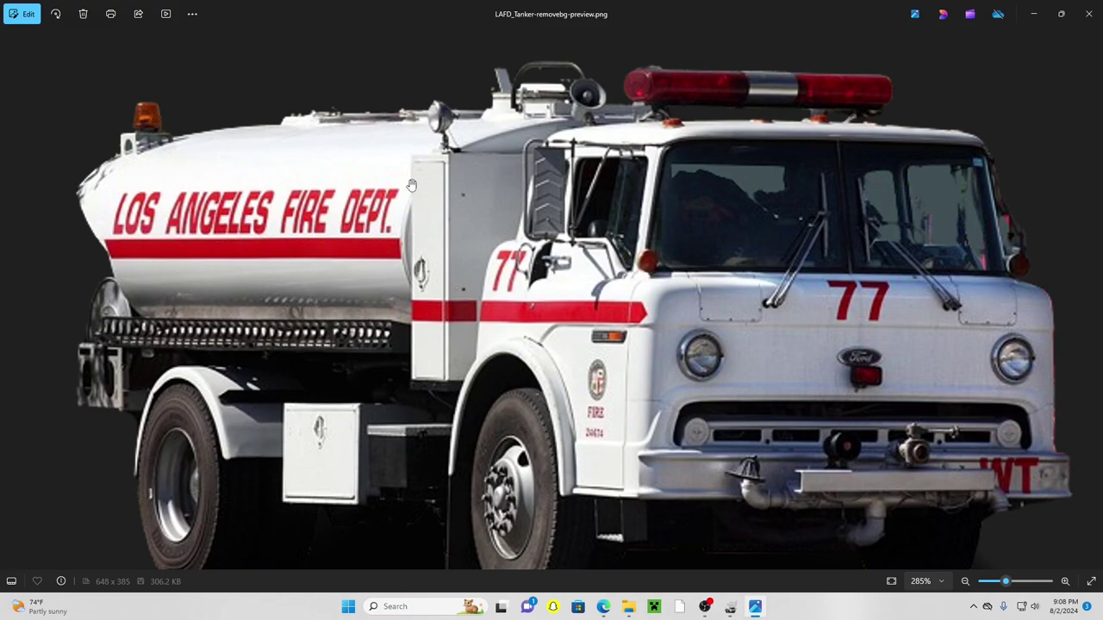
scroll(331, 371, down, 5)
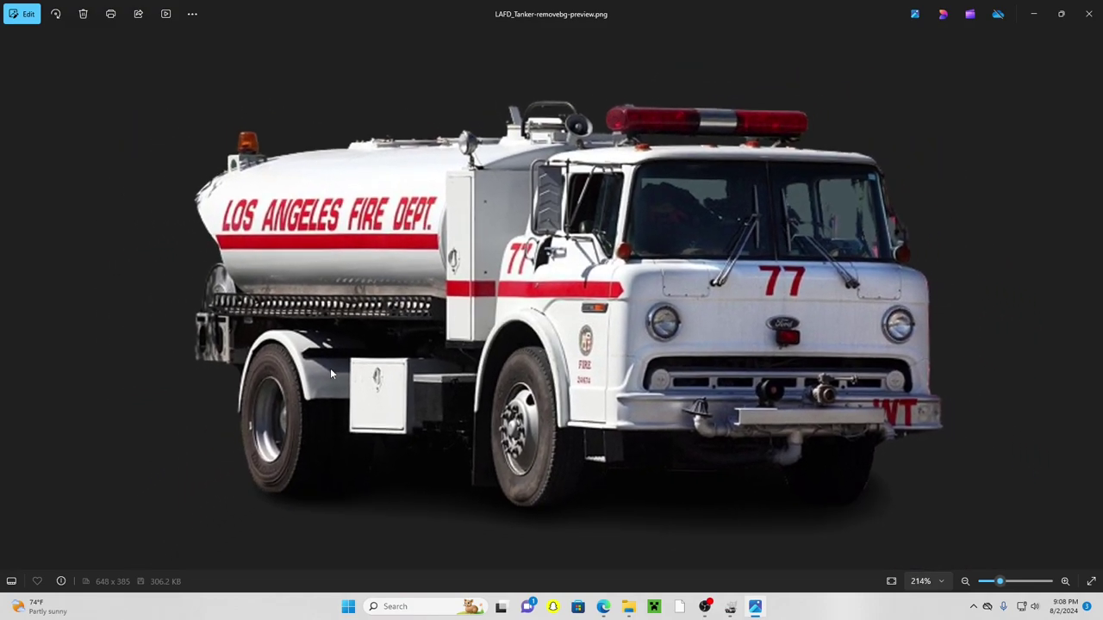
click(1088, 9)
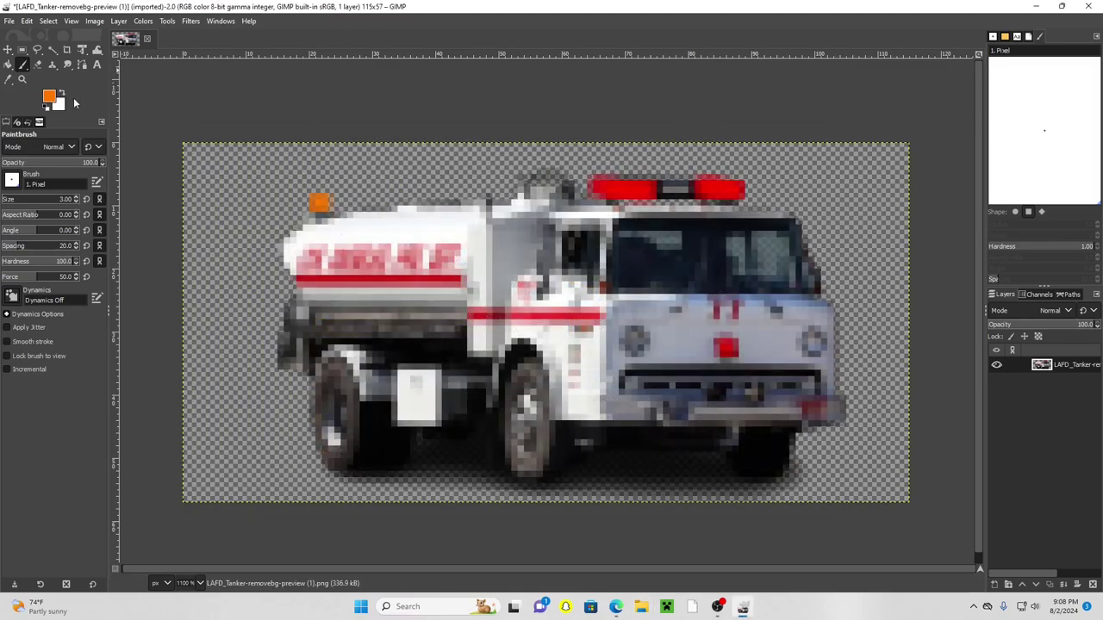
Export the repainted tanker as 'LAFD Tanker Responding.png' with default PNG options.
click(9, 21)
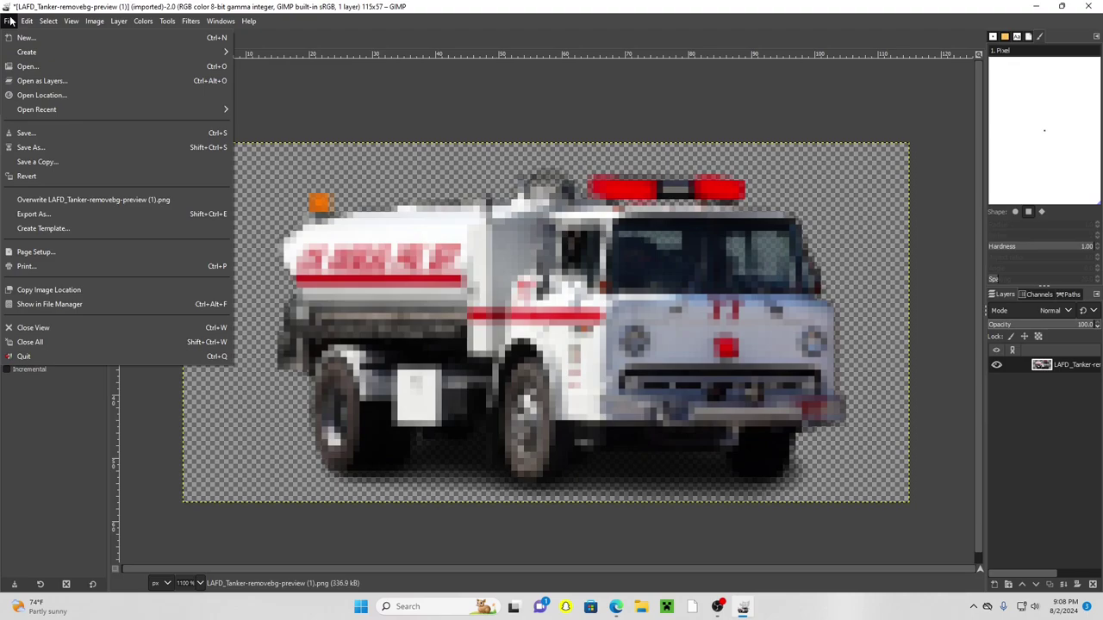
click(33, 214)
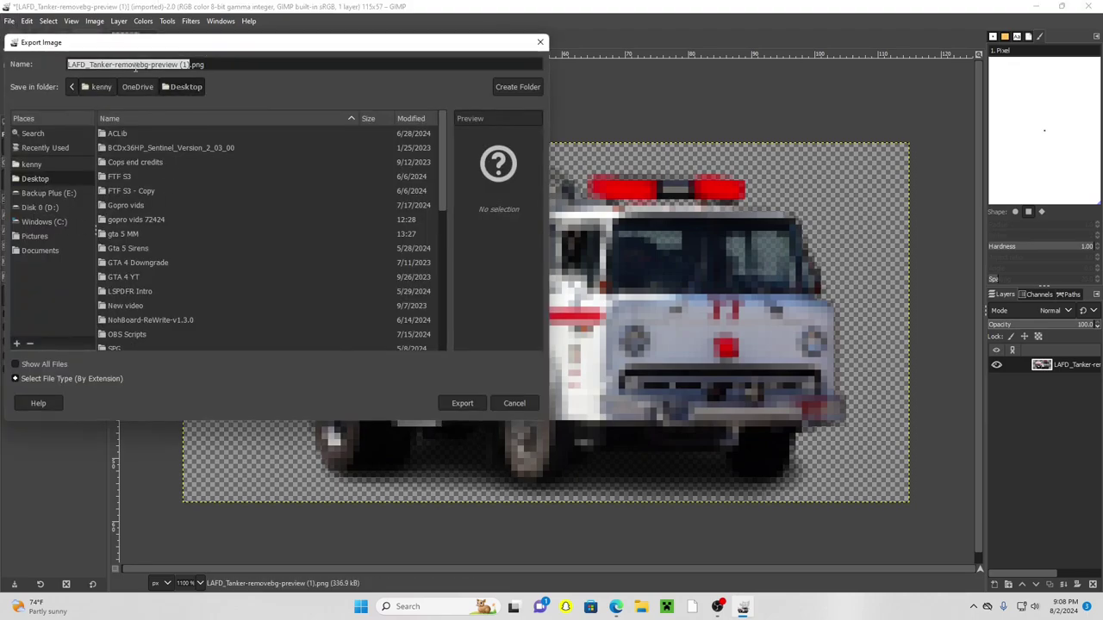
key(BackSpace)
text(LAFD Ta)
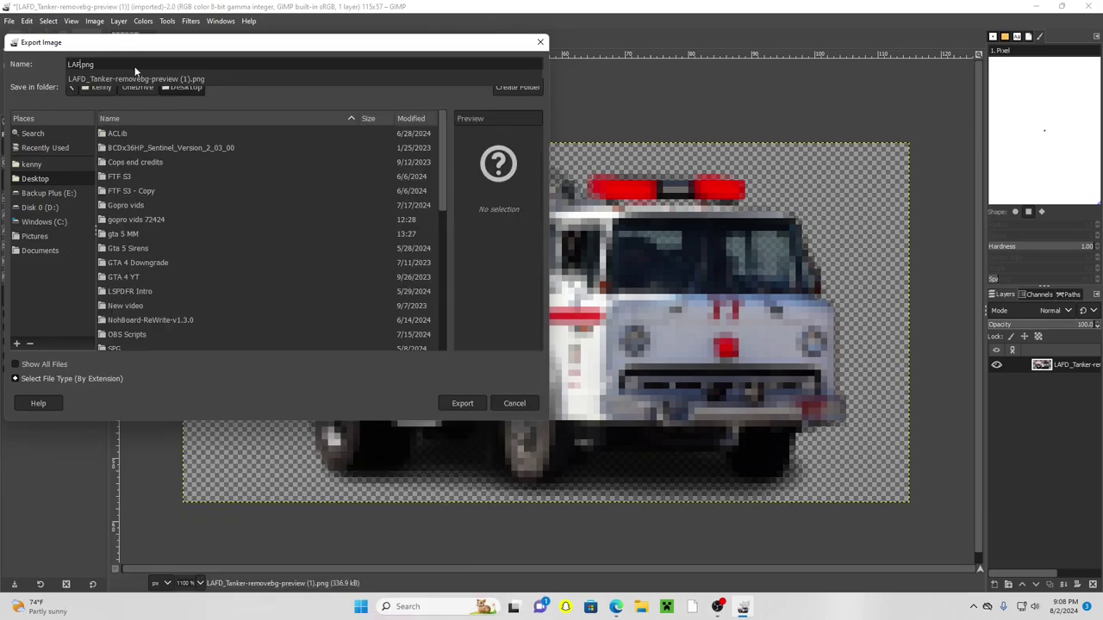
text(nker Responding)
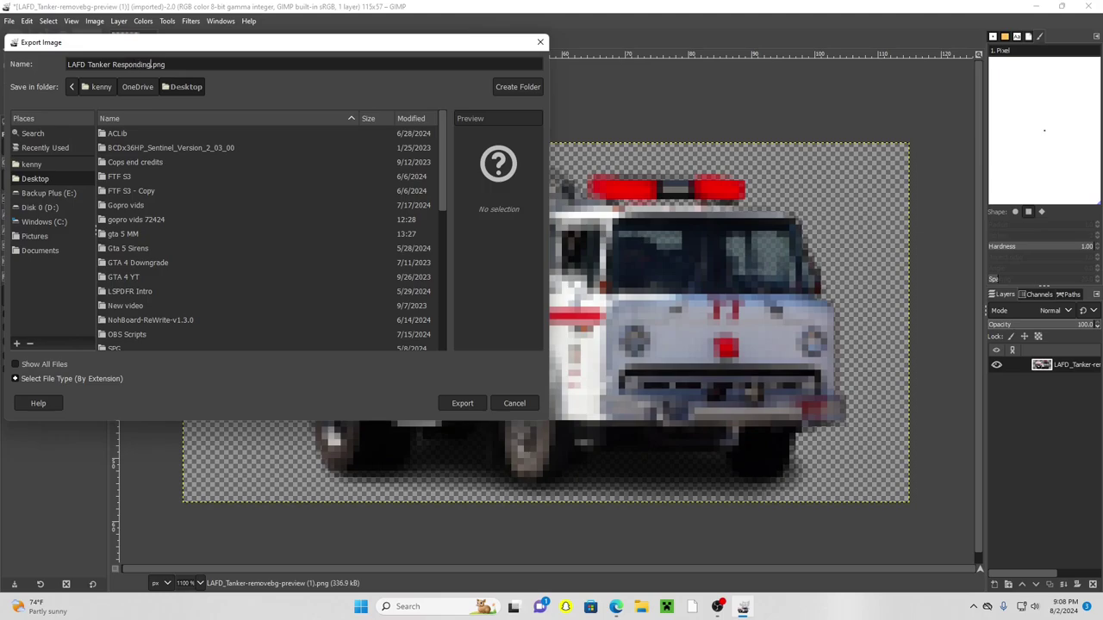
key(Return)
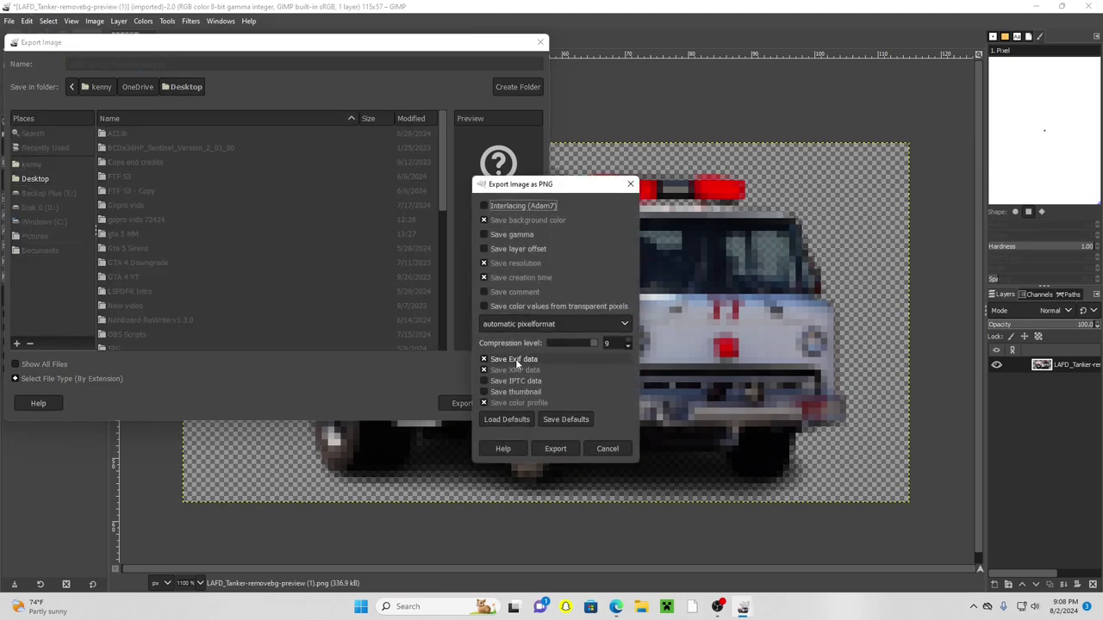
click(554, 448)
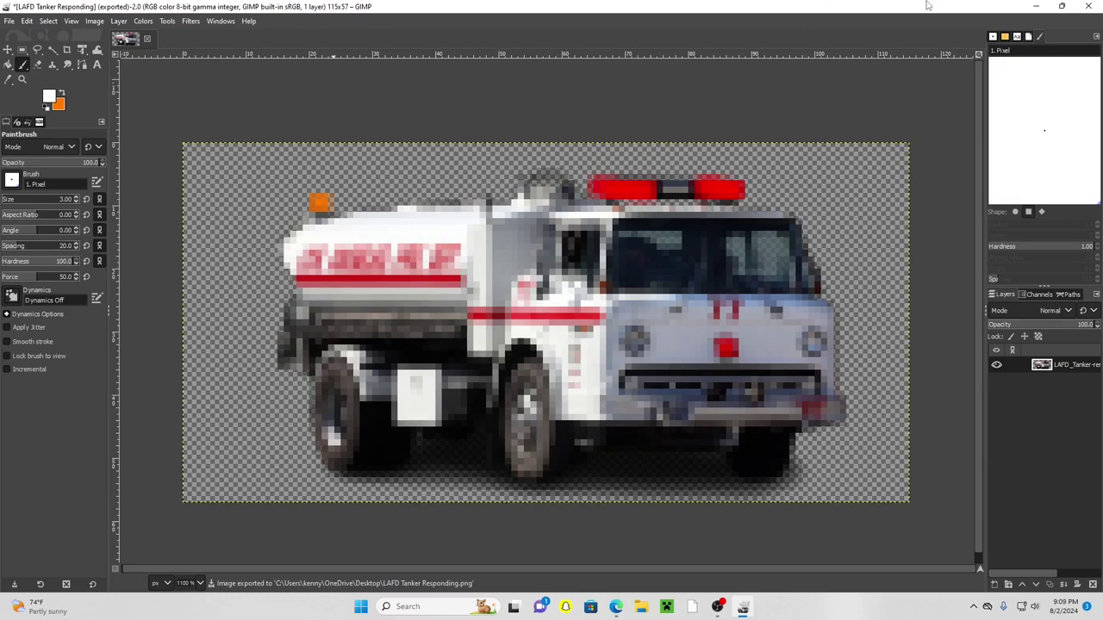
Load LAFD_Tanker-removebg-preview (1) and LAFD Tanker Responding as frames in APNG Anime Maker.
click(1036, 6)
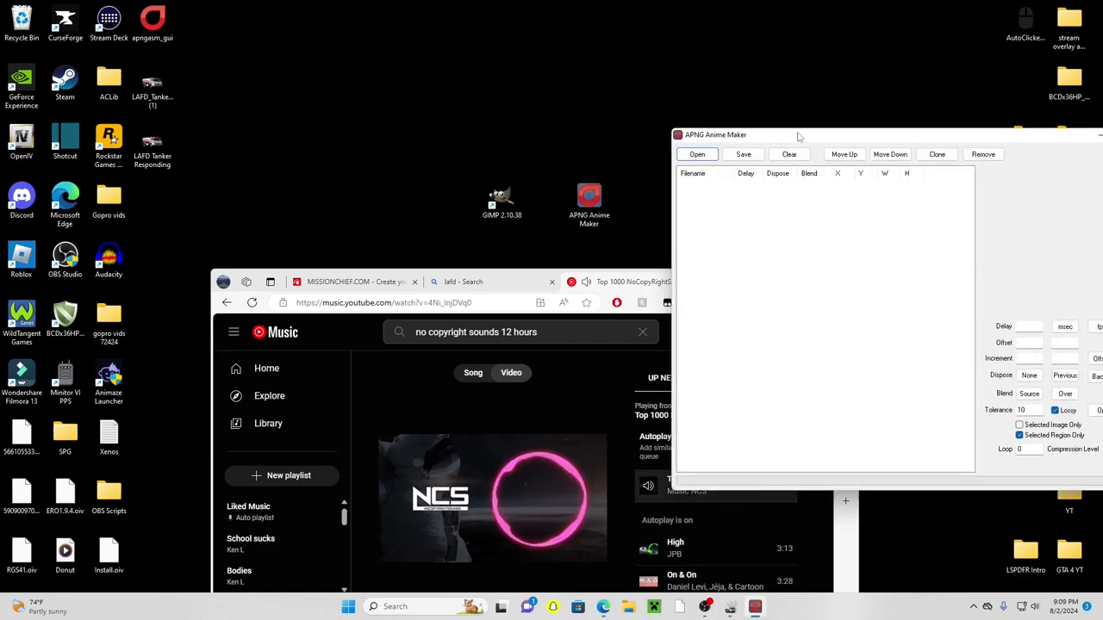
drag(798, 136, 391, 104)
click(166, 169)
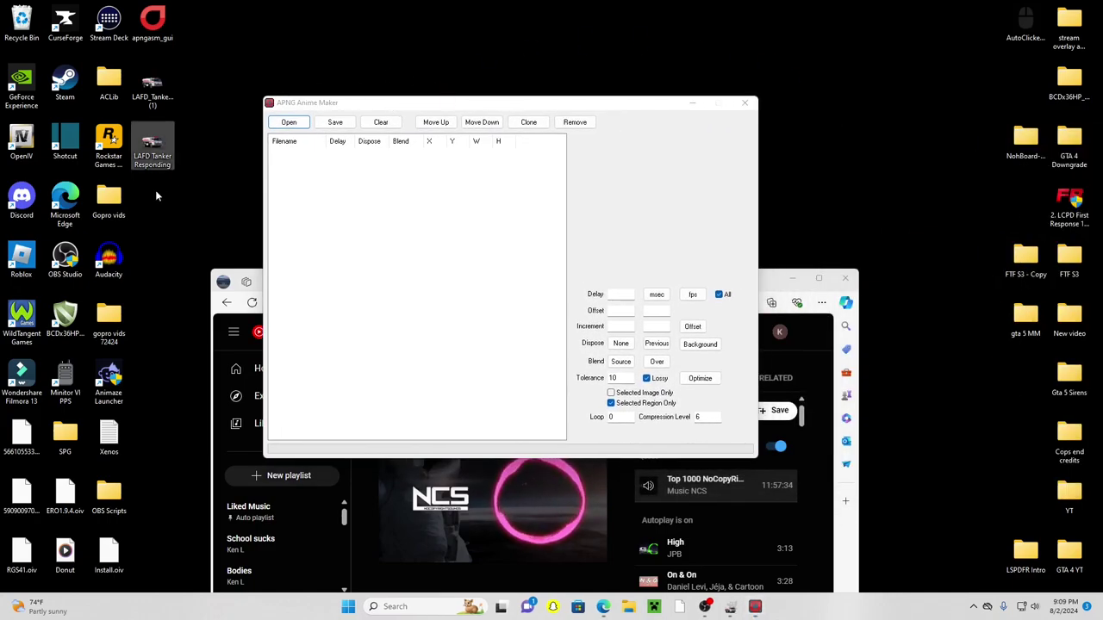
ctrl+click(157, 103)
drag(157, 103, 366, 250)
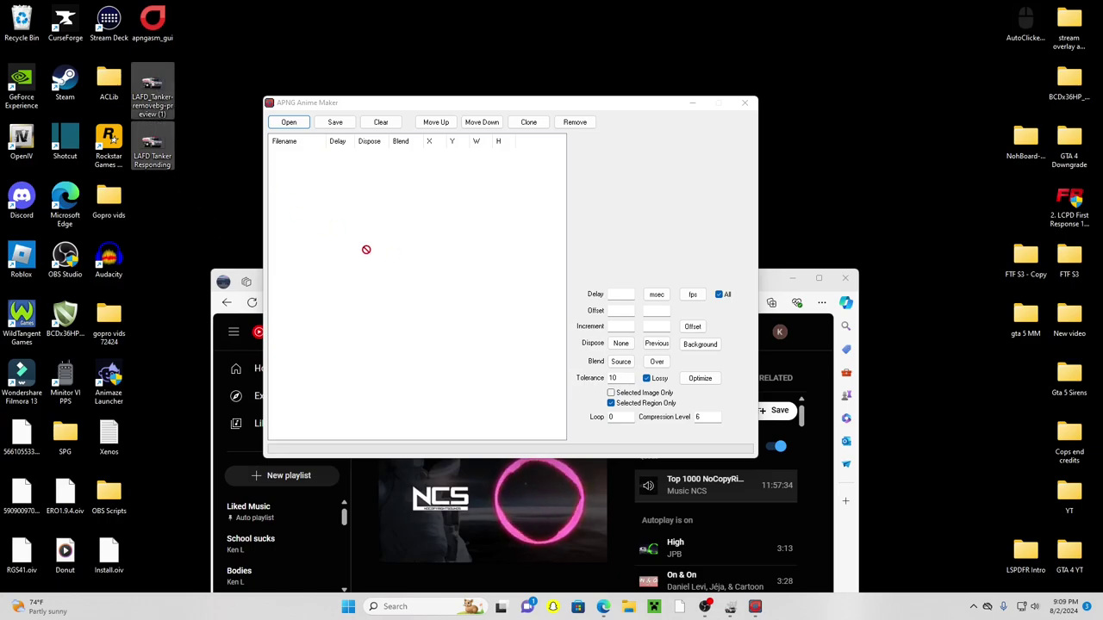
click(289, 121)
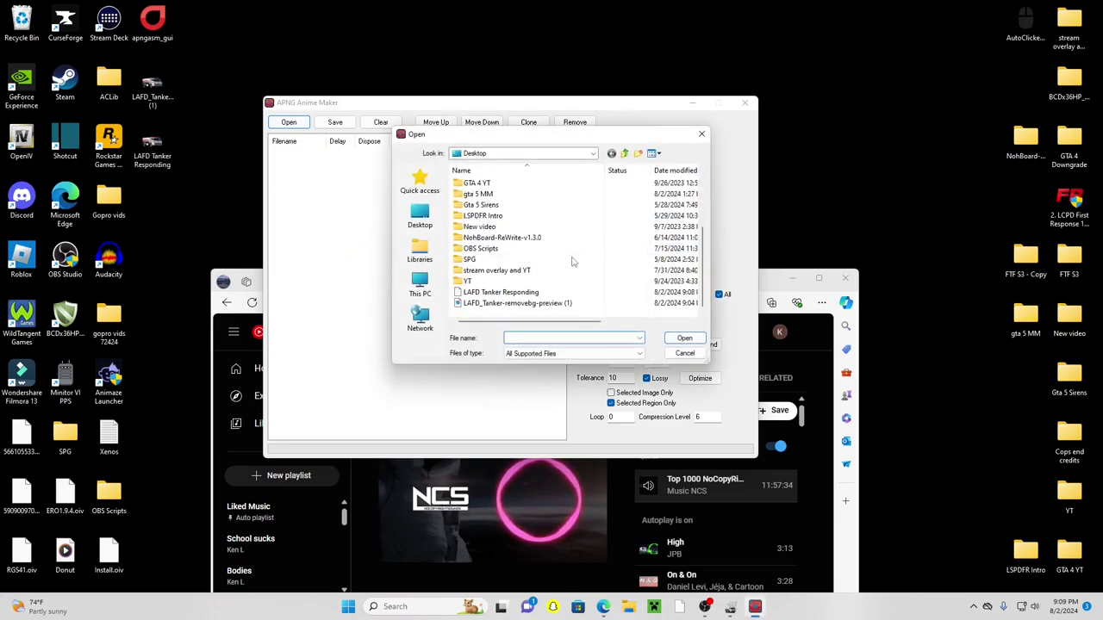
click(525, 303)
ctrl+click(530, 294)
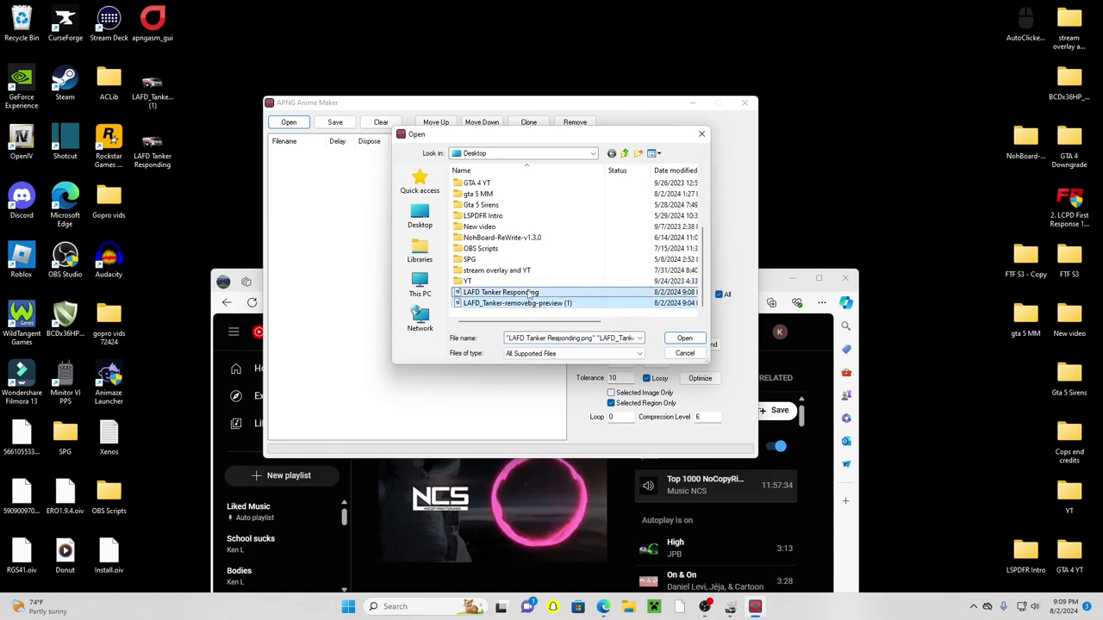
click(684, 338)
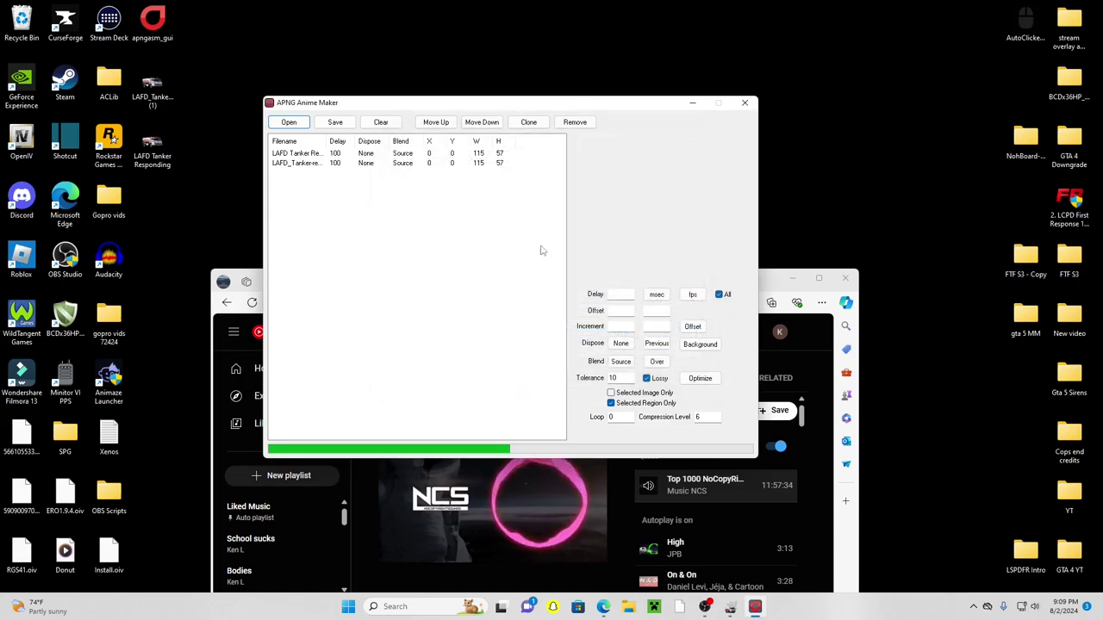
Set a 200 ms delay on both frames and save the animation as 'LAFD Alert'.
click(624, 295)
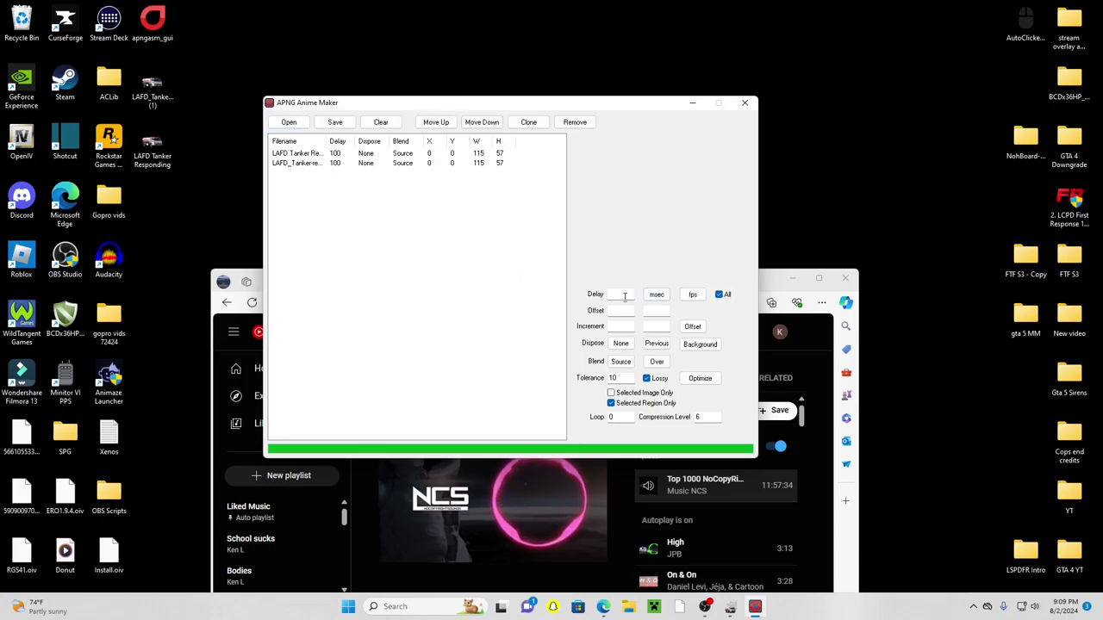
click(651, 297)
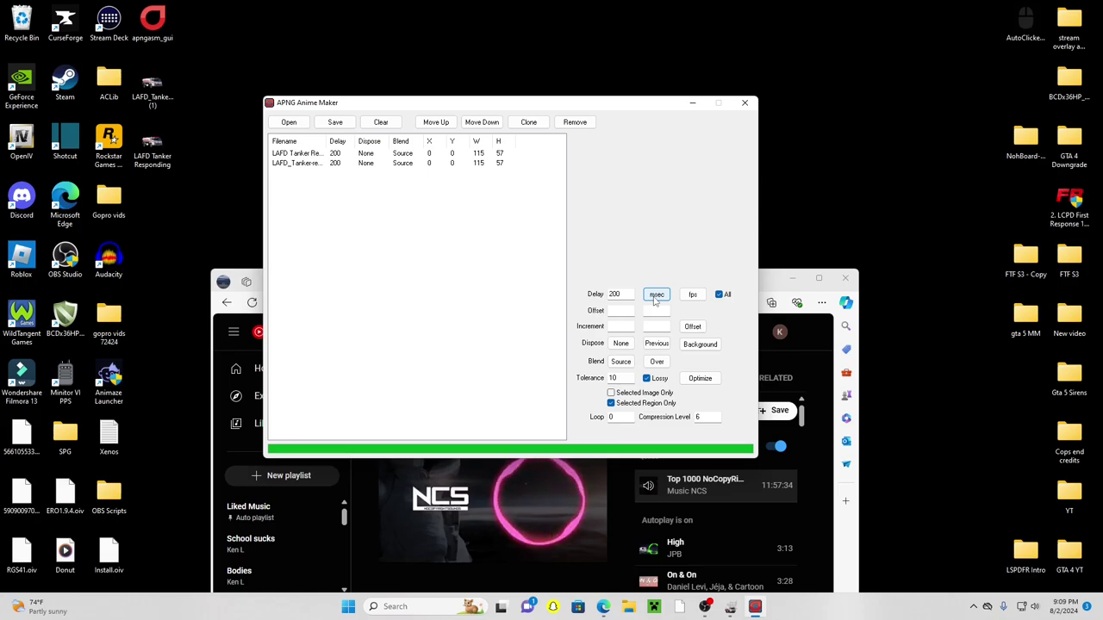
click(337, 123)
scroll(516, 258, down, 3)
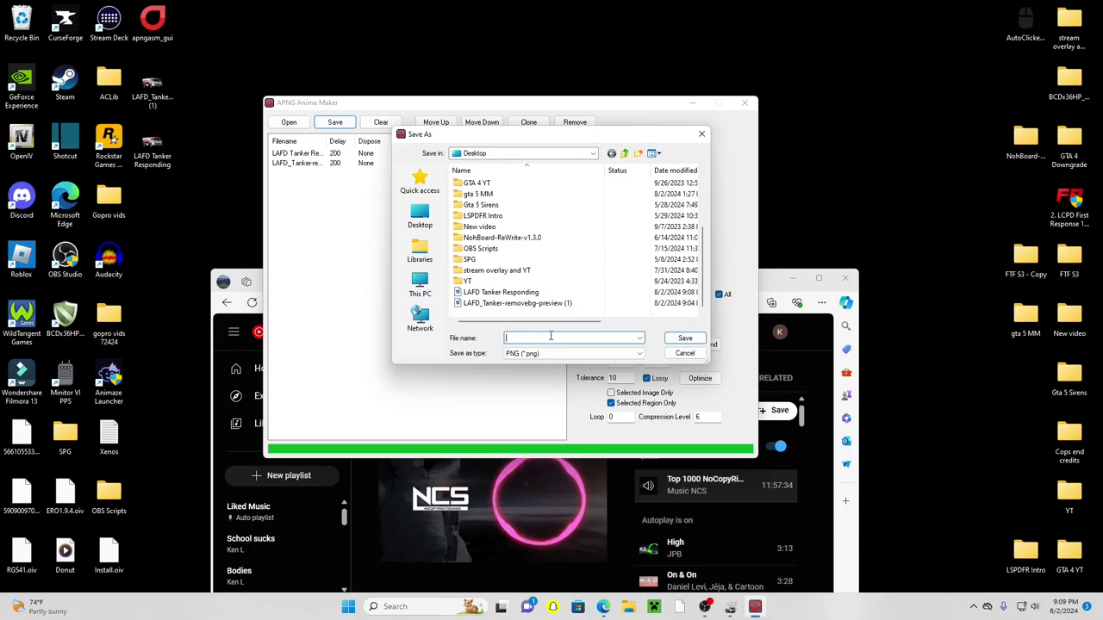
text(LAFD Alert)
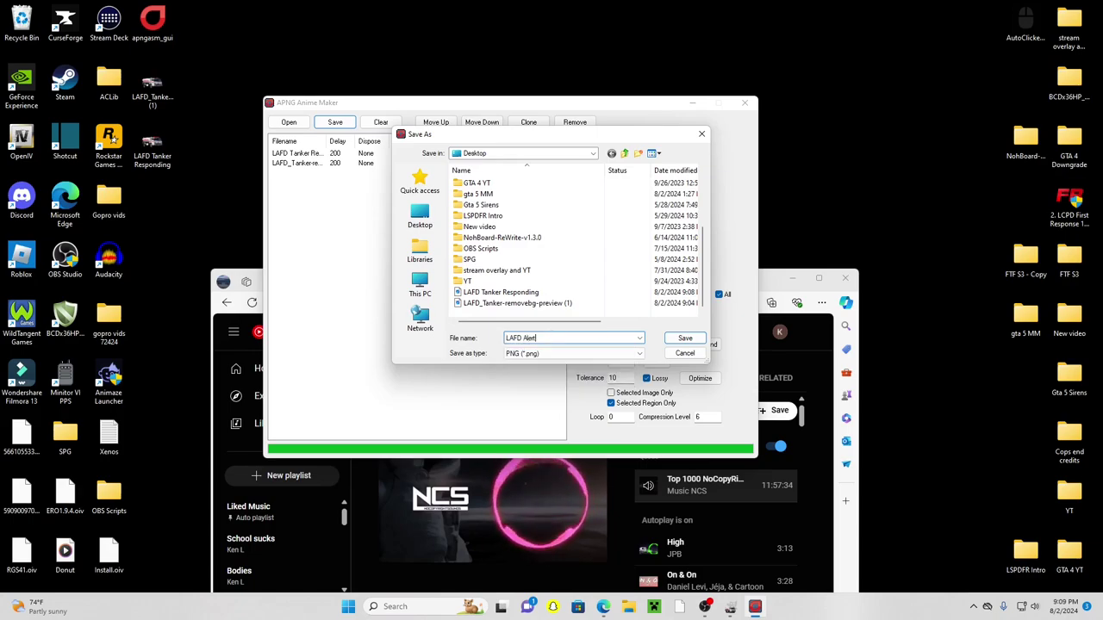
click(685, 338)
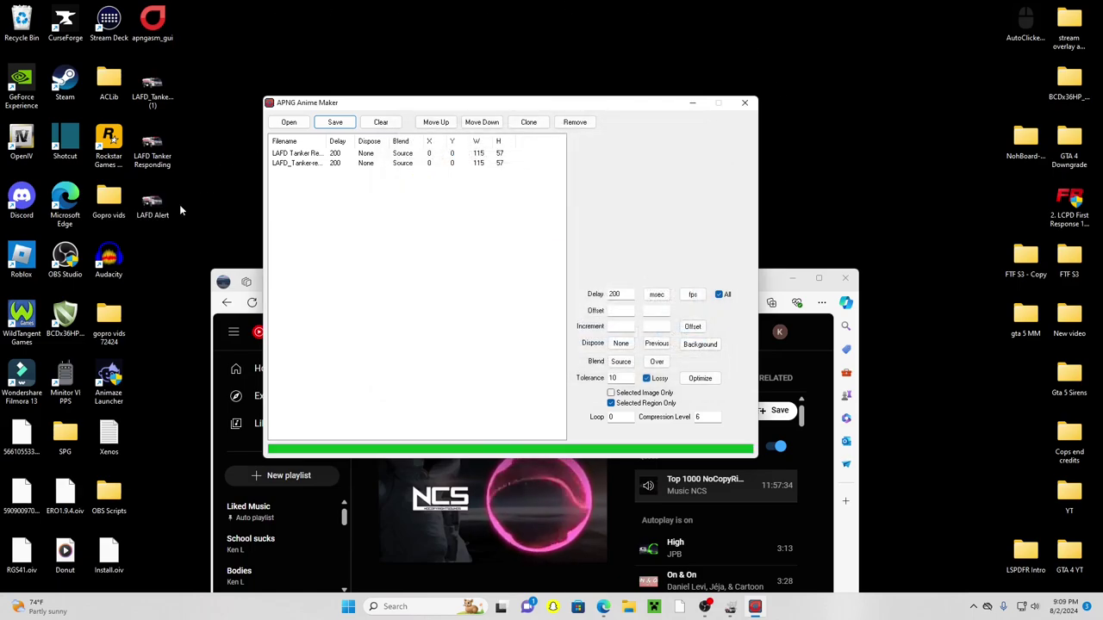
Minimize the animation maker and drag LAFD Alert.png into Edge to preview it in a tab.
click(691, 103)
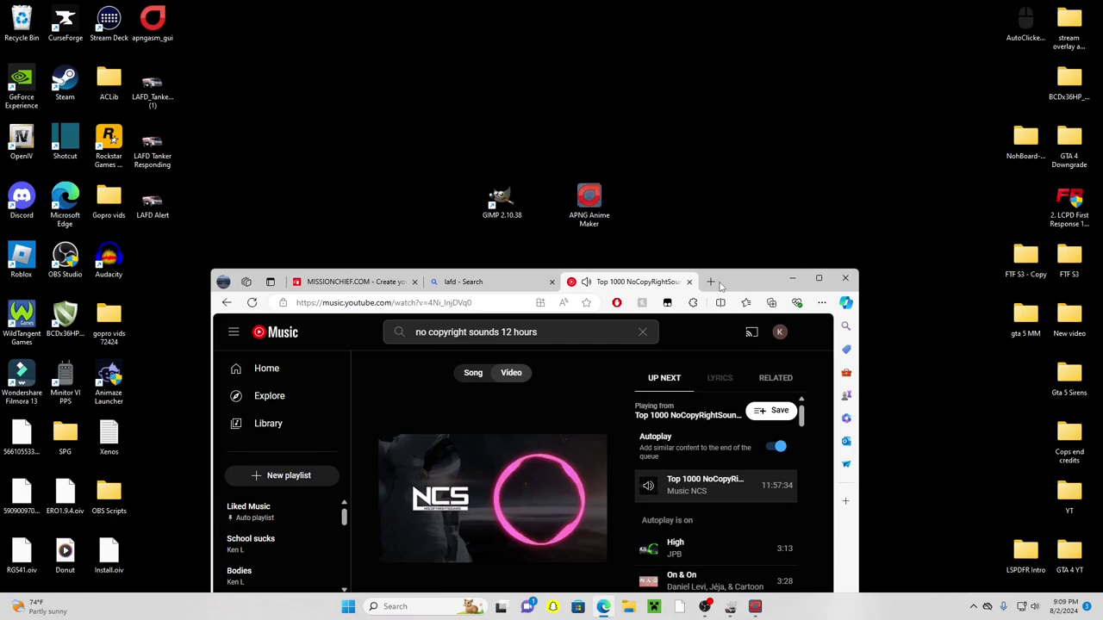
drag(721, 285, 700, 120)
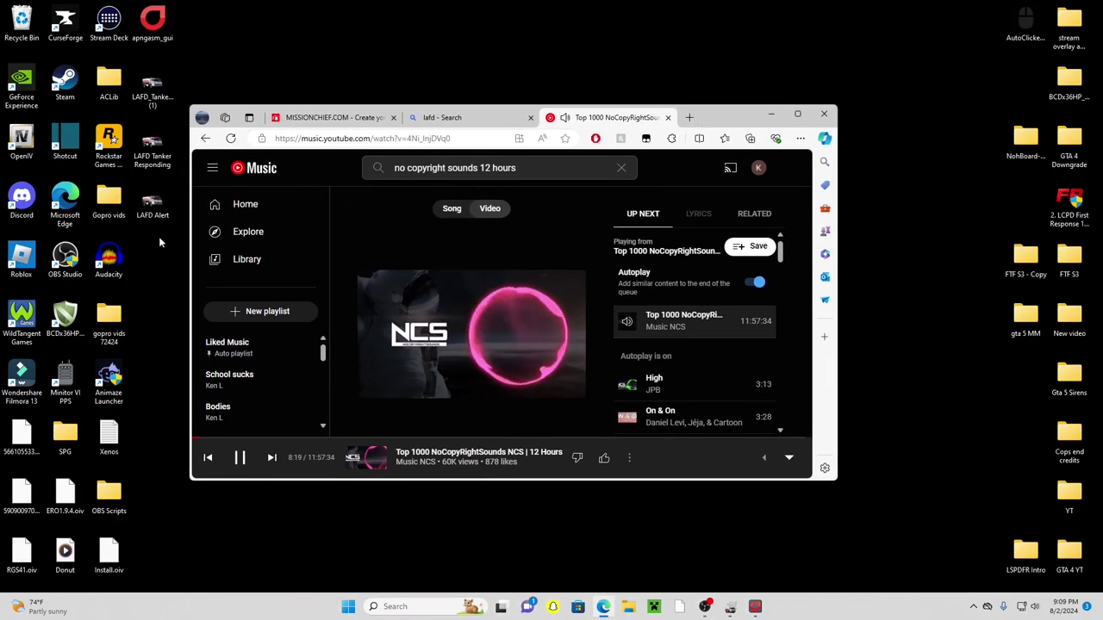
drag(152, 212, 678, 129)
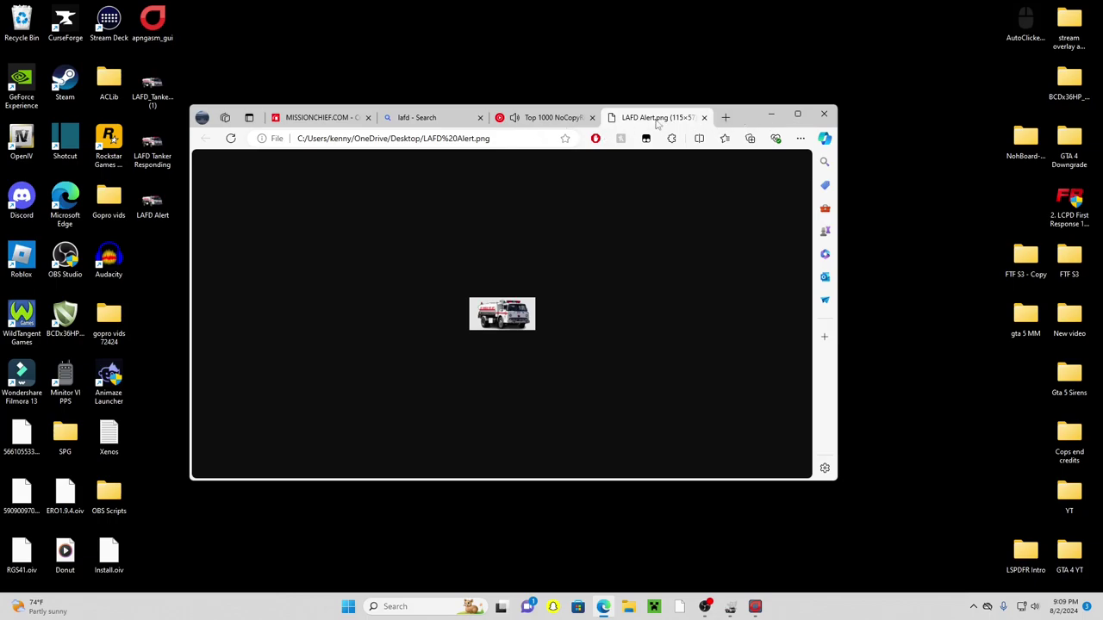
scroll(491, 291, up, 9)
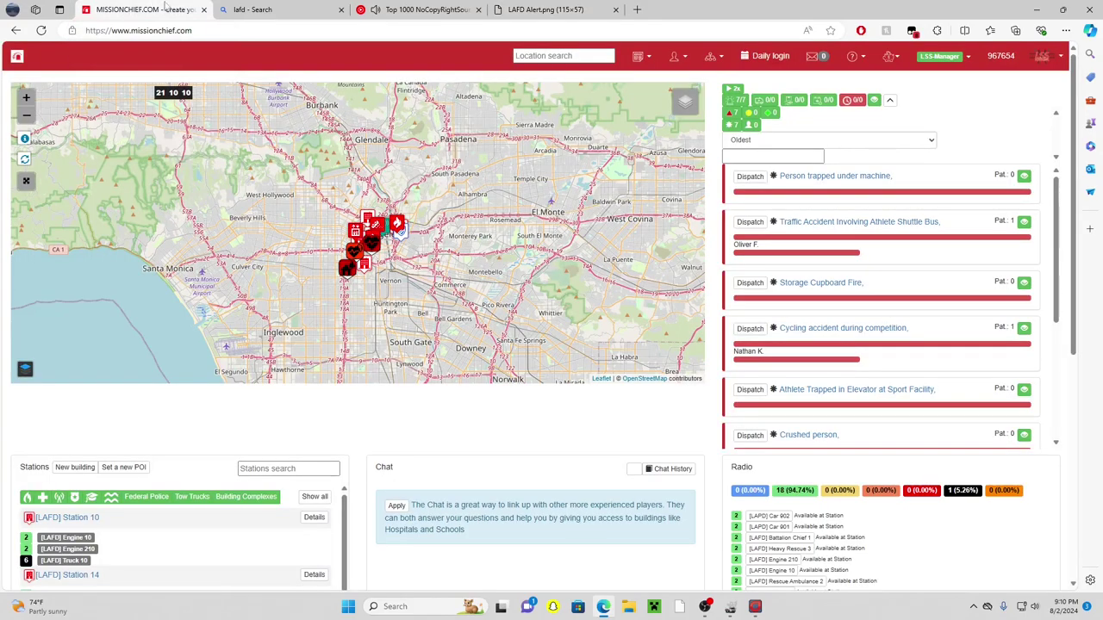
Go to Graphic Packs, edit the LAFD Tanker set, and open its Water Tanker image.
click(676, 56)
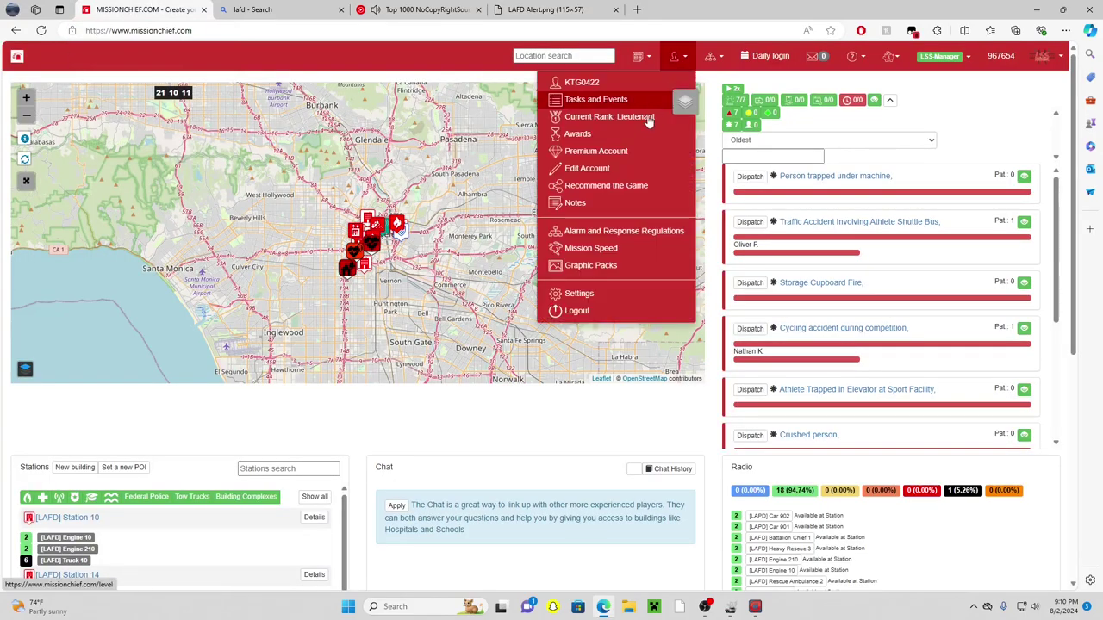
click(638, 276)
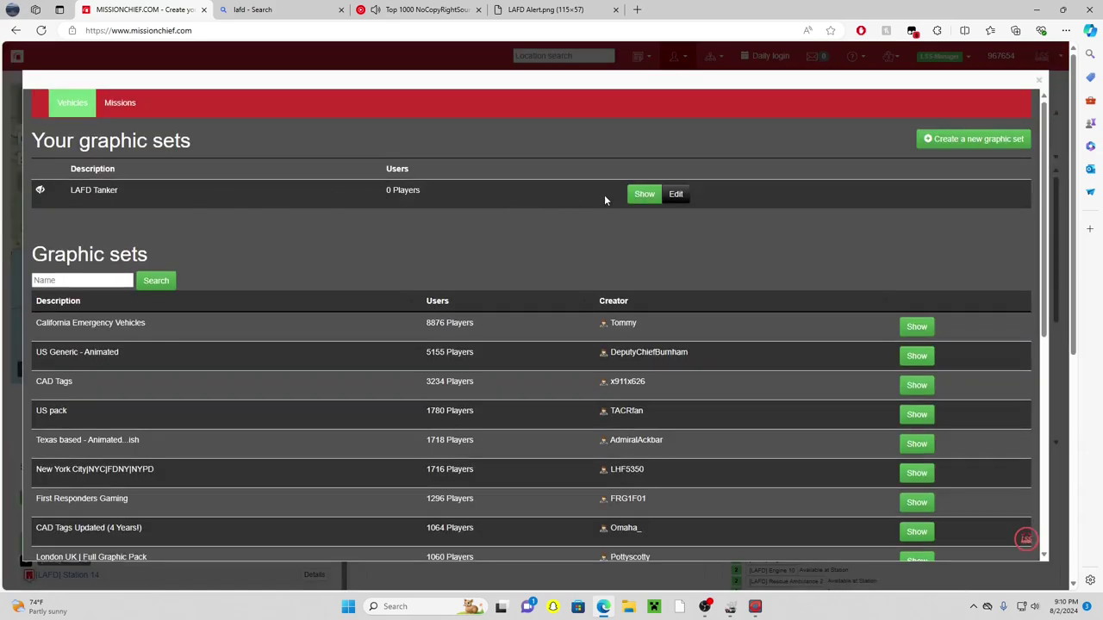
click(675, 194)
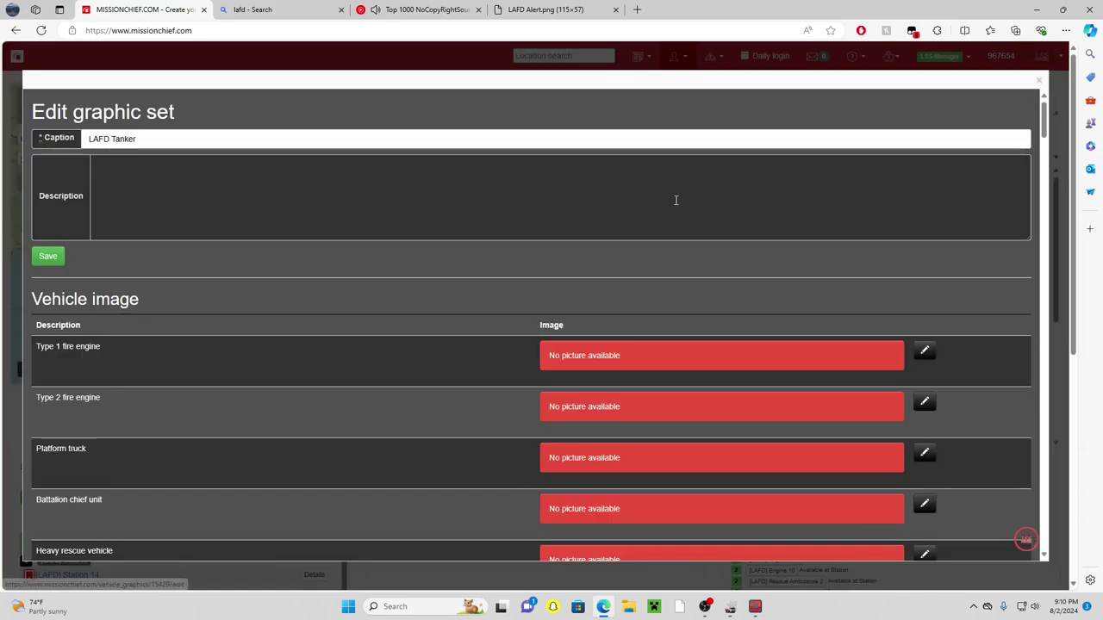
scroll(519, 405, down, 3)
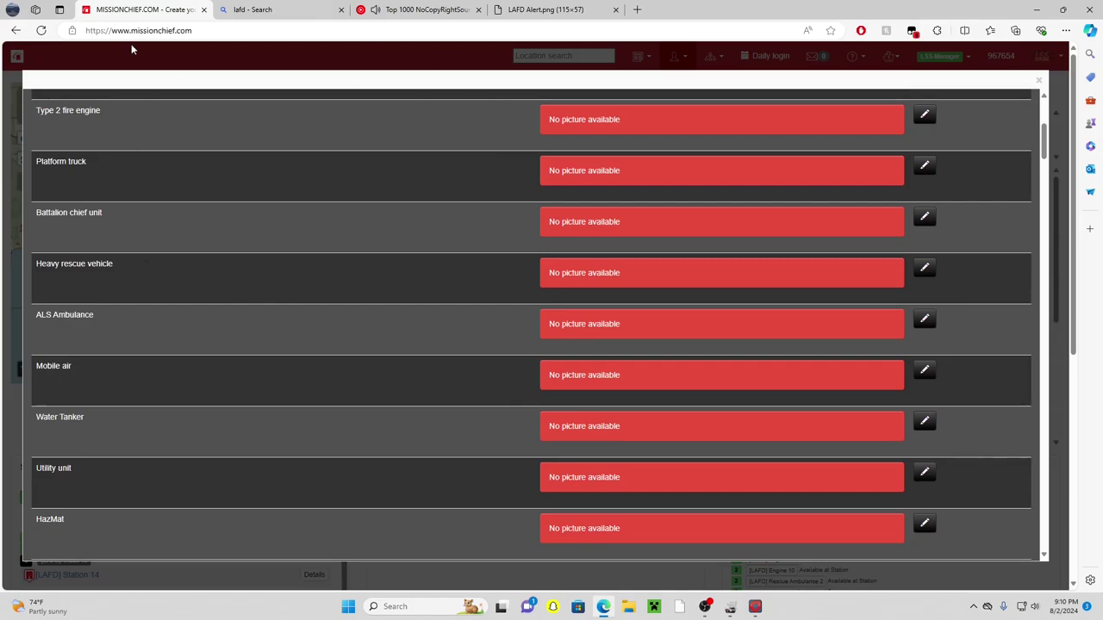
scroll(647, 364, down, 3)
click(920, 256)
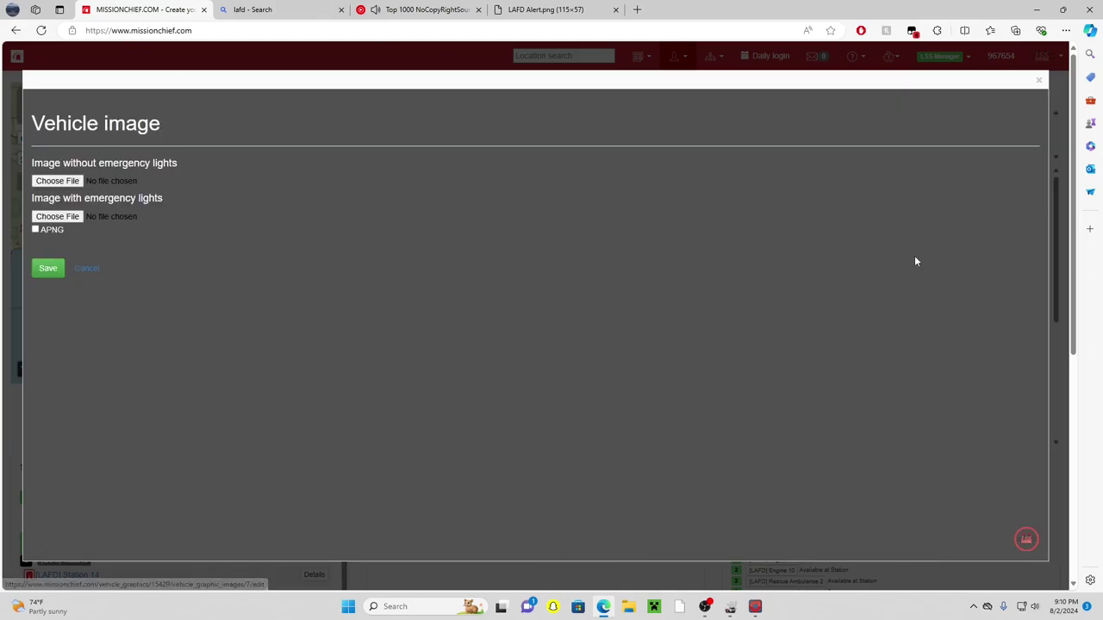
Choose LAFD_Tanker-removebg-preview as the unlit image and LAFD Alert as the lit image, then save.
click(57, 180)
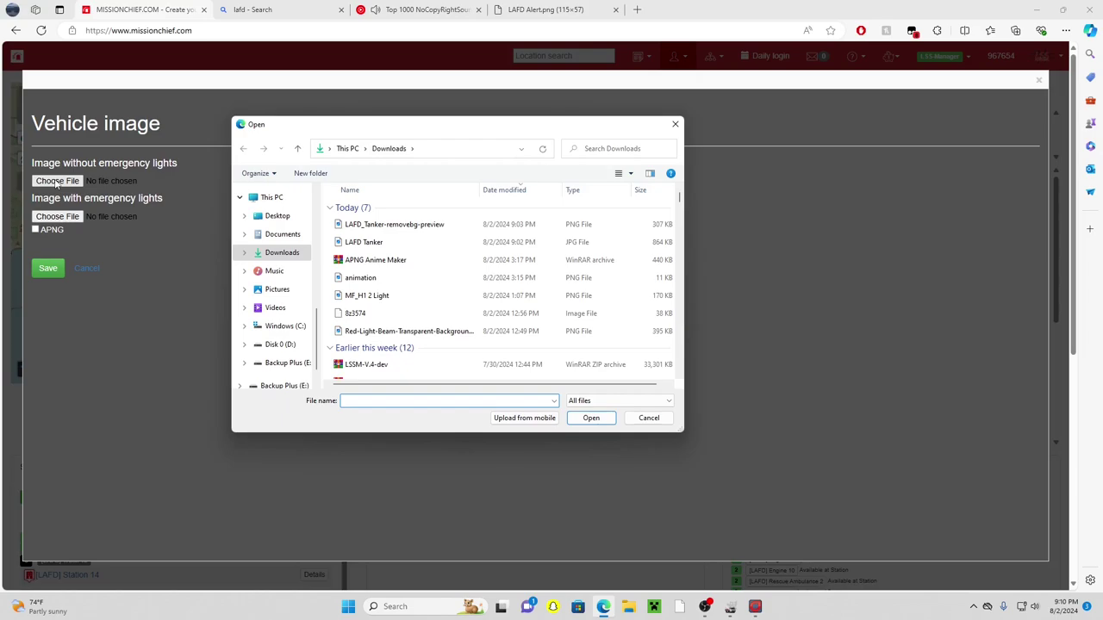
click(428, 224)
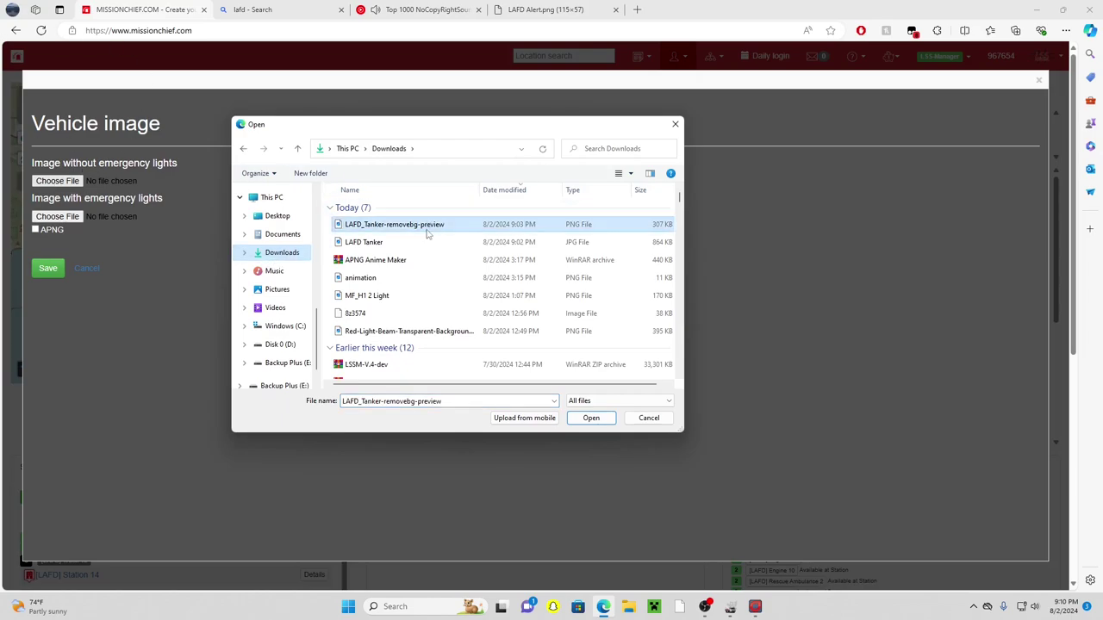
click(591, 419)
click(57, 217)
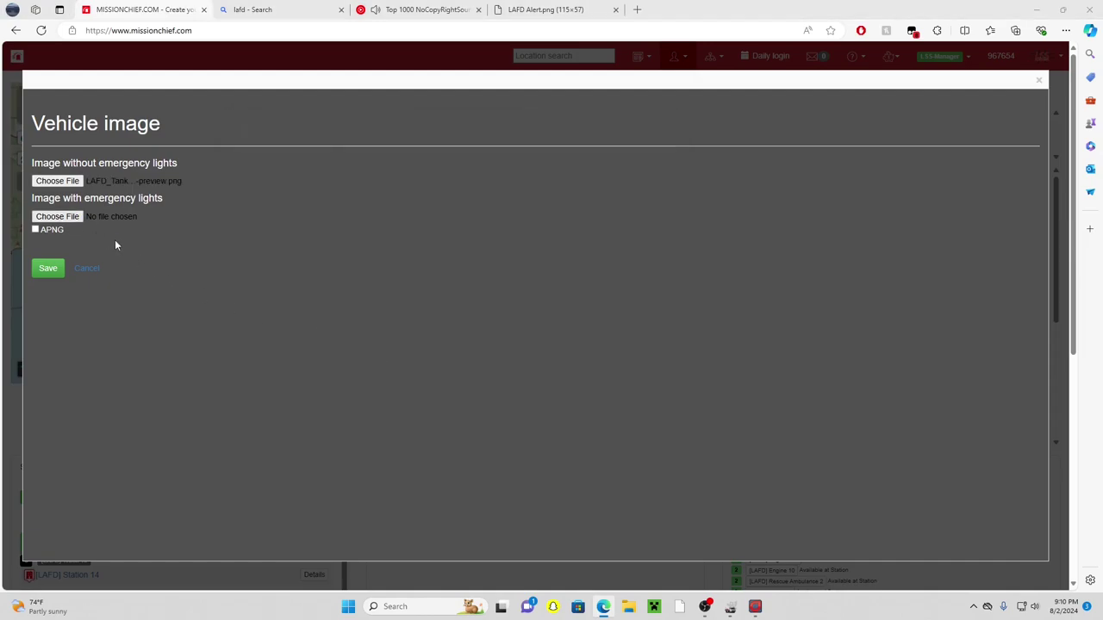
click(278, 256)
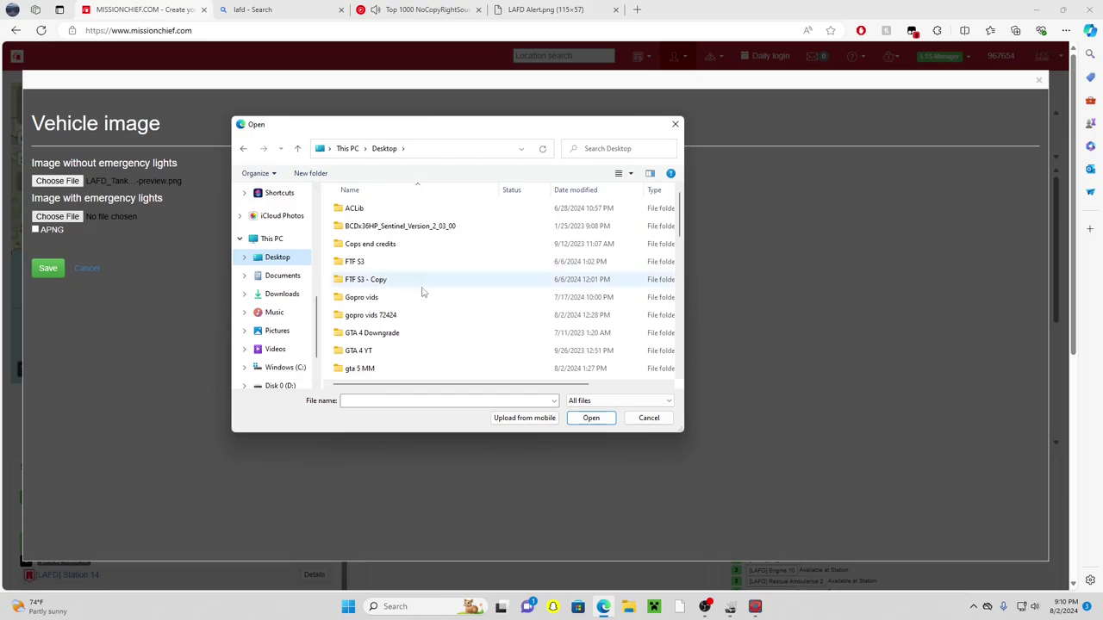
scroll(431, 342, down, 8)
scroll(425, 342, down, 3)
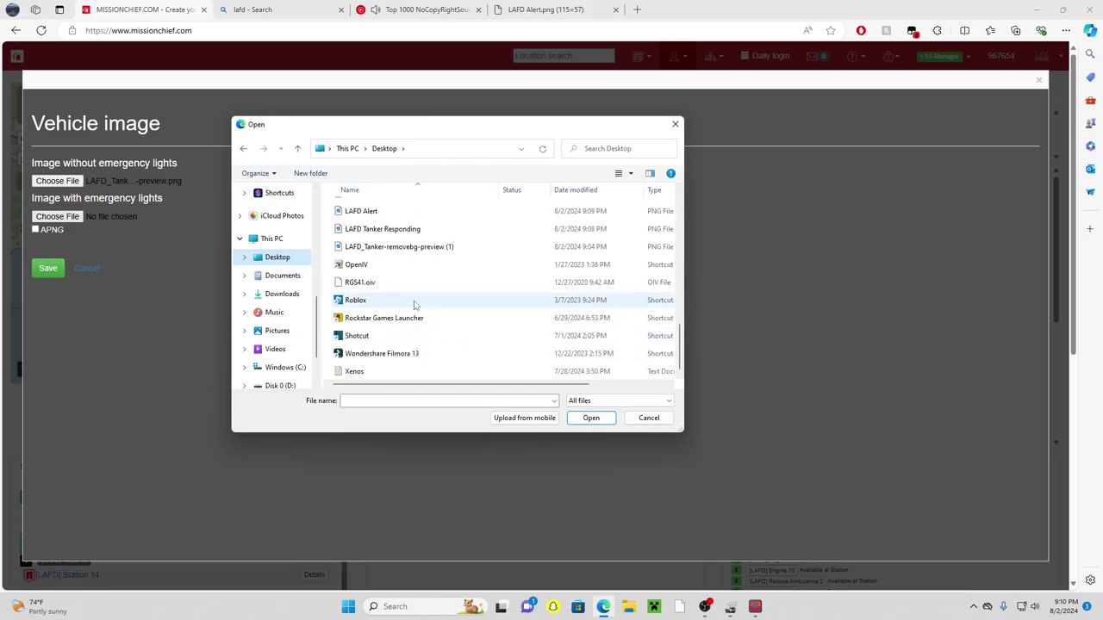
click(422, 213)
click(590, 419)
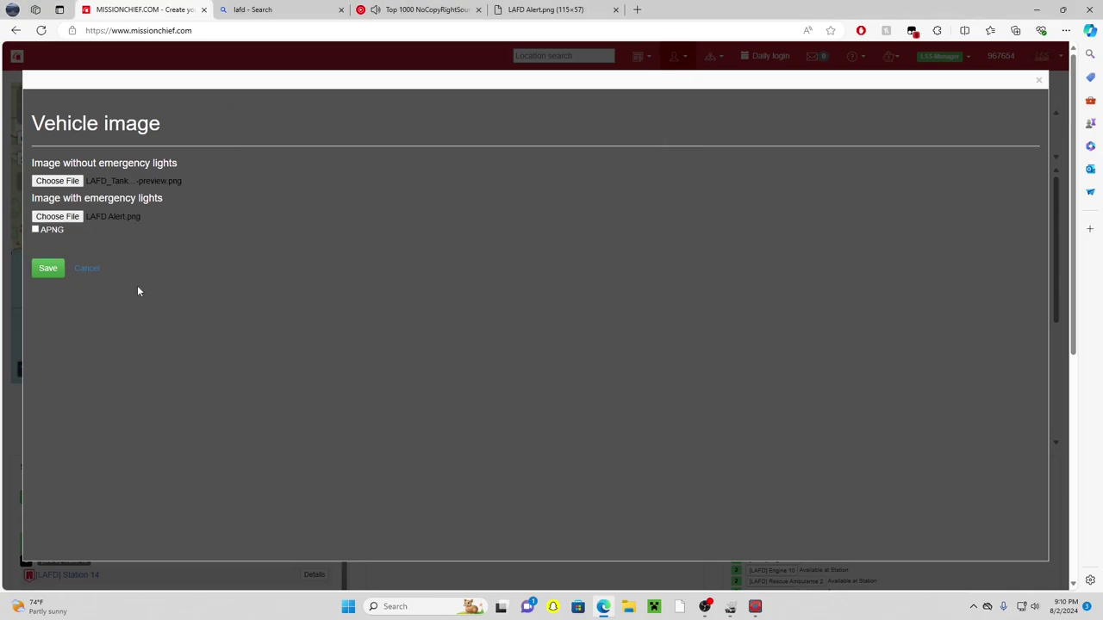
click(48, 269)
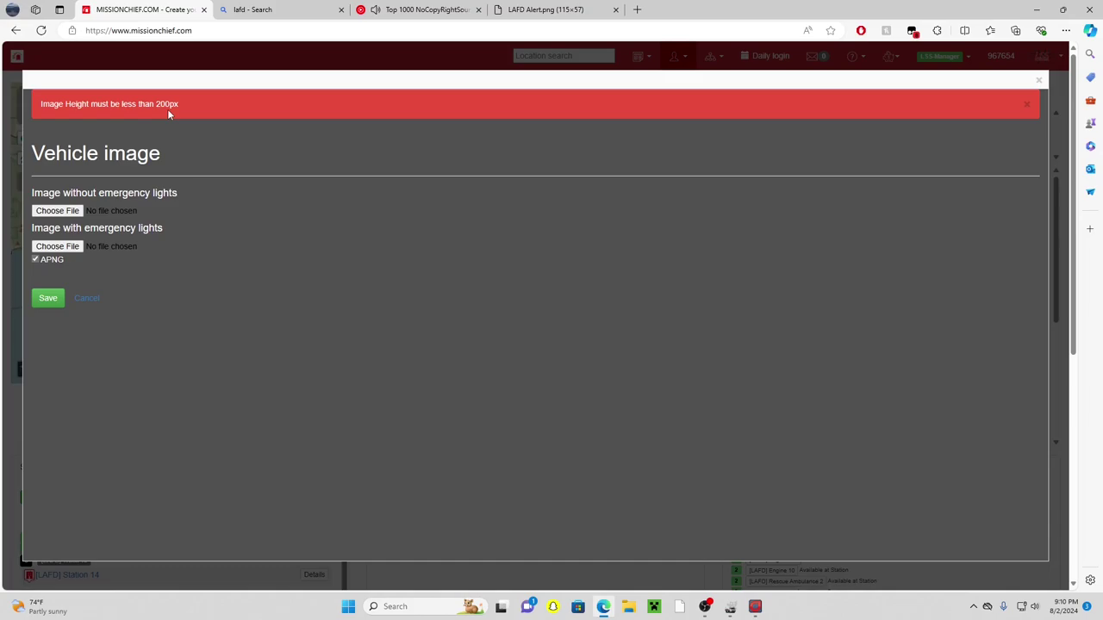
Show the LAFD Alert.png tab, open a new Edge tab, and display the Favorites list.
click(591, 7)
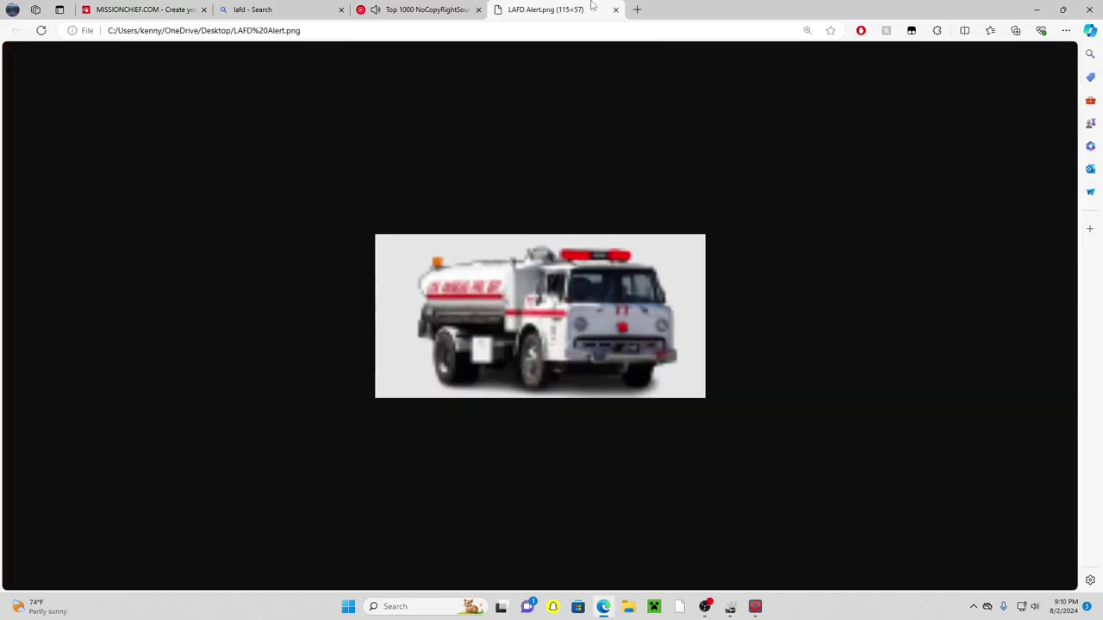
drag(591, 7, 560, 2)
click(629, 9)
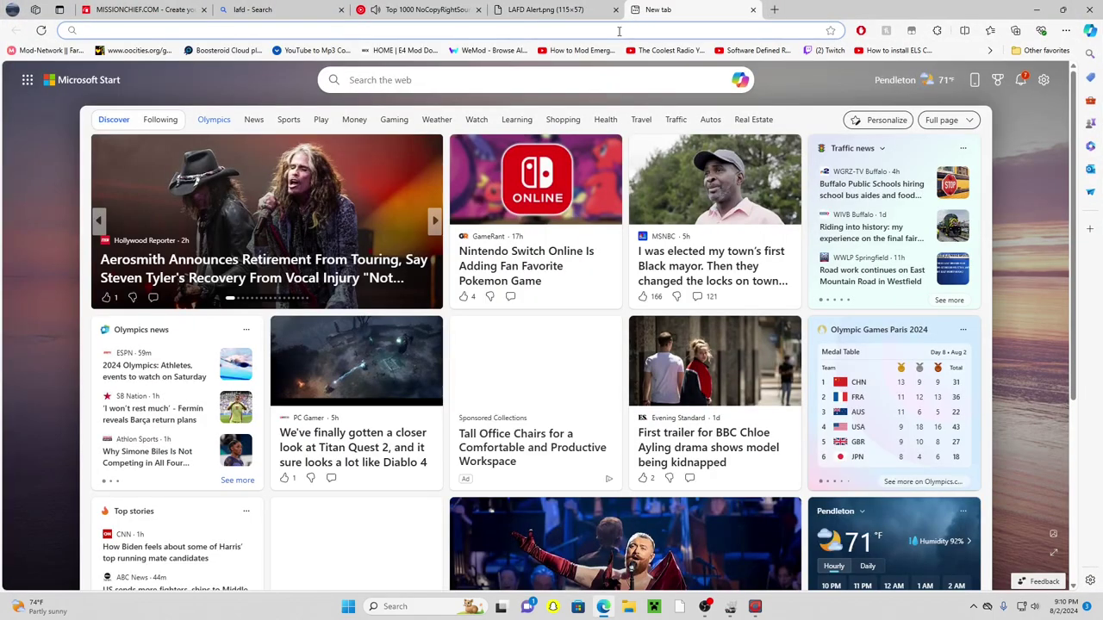
click(990, 30)
drag(997, 82, 997, 387)
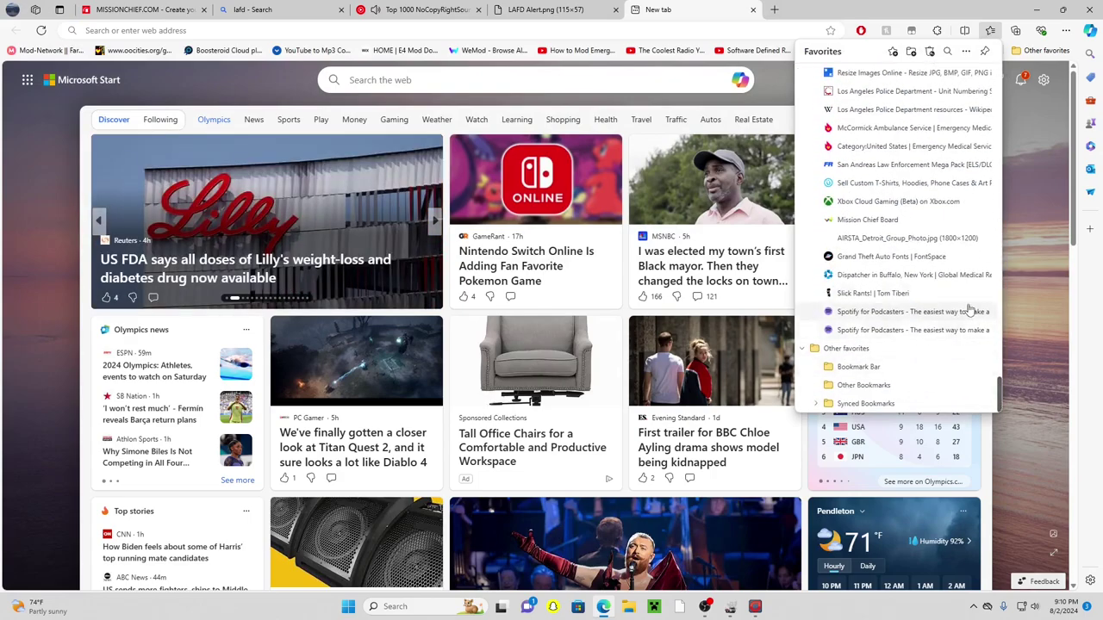
scroll(939, 276, up, 3)
Open the Resize Images favorite and upload LAFD_Tanker-removebg-preview (1).
click(911, 248)
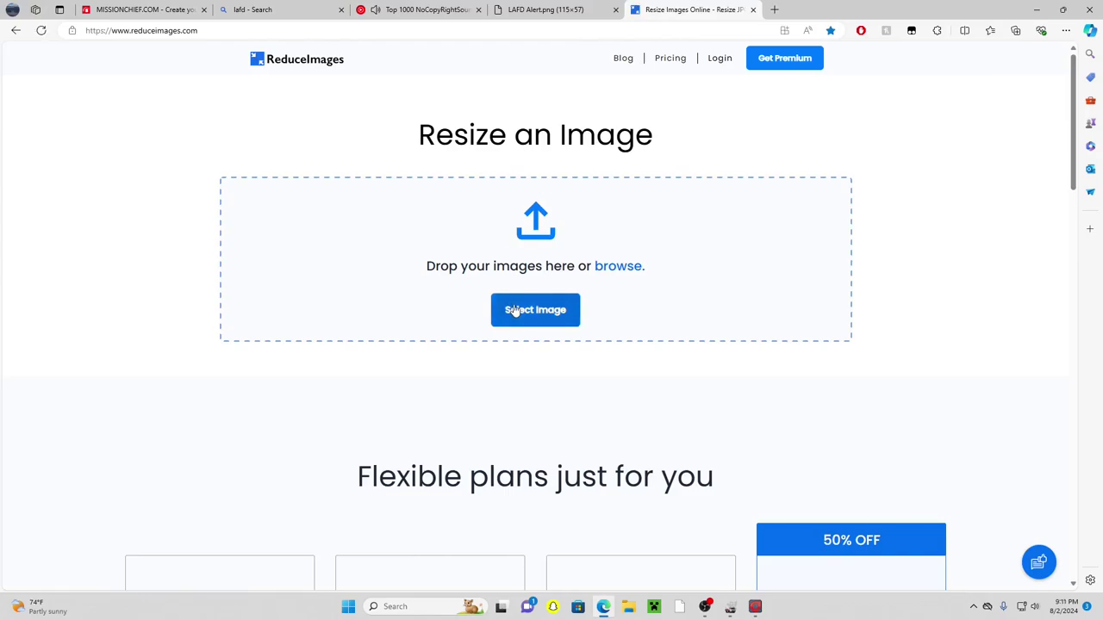
click(520, 309)
scroll(436, 359, down, 2)
scroll(437, 356, down, 3)
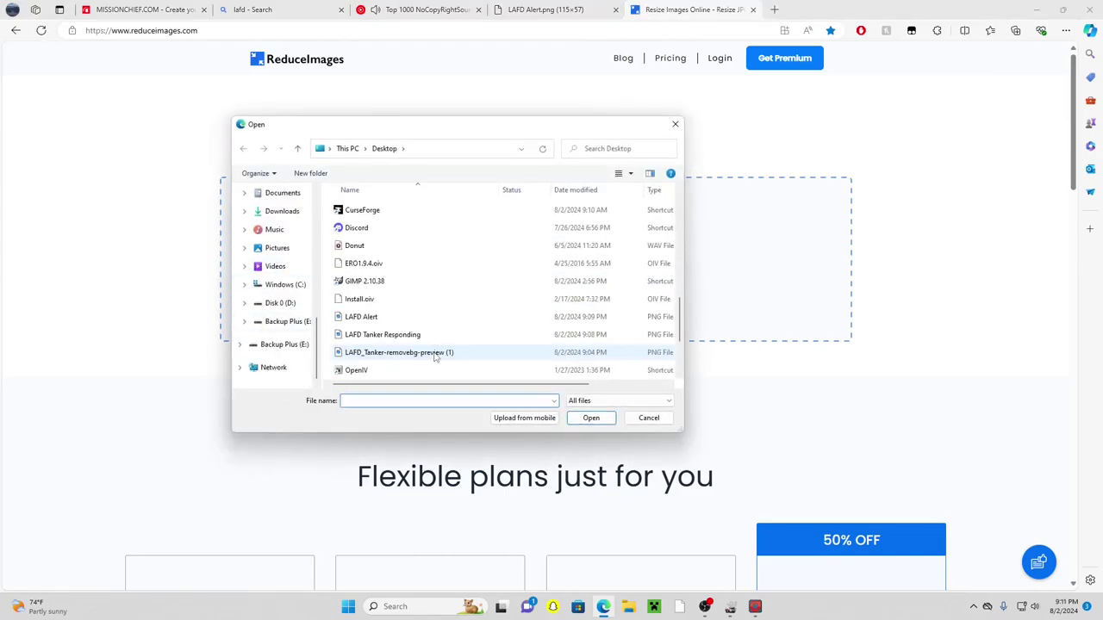
click(431, 353)
click(579, 417)
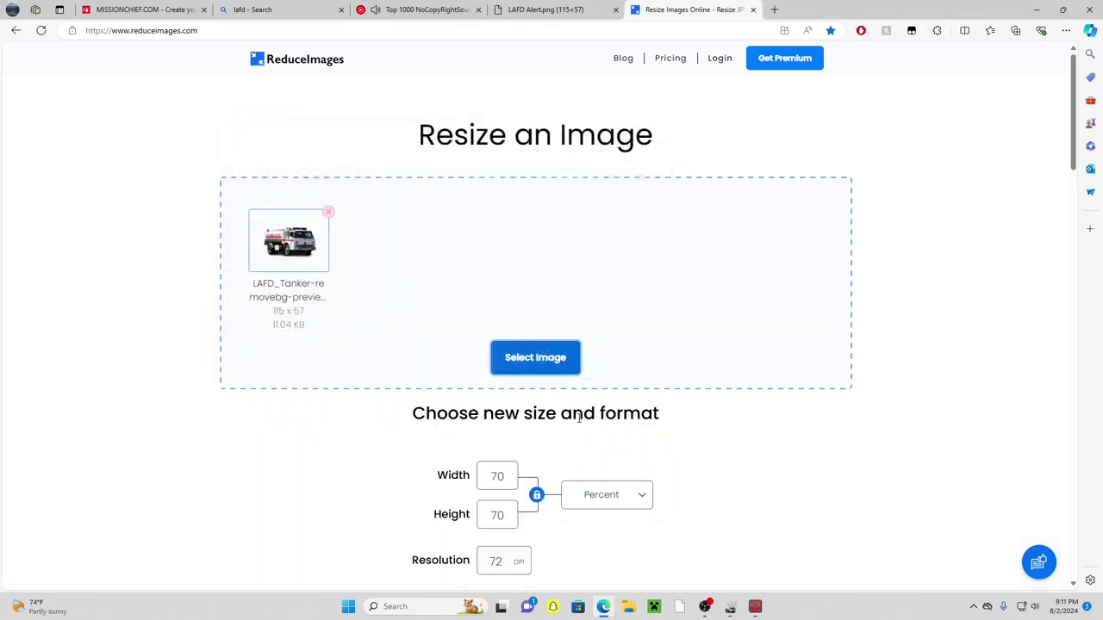
Unlock the aspect ratio, switch units to Pixels, confirm the 115 width, and close the tab.
click(536, 494)
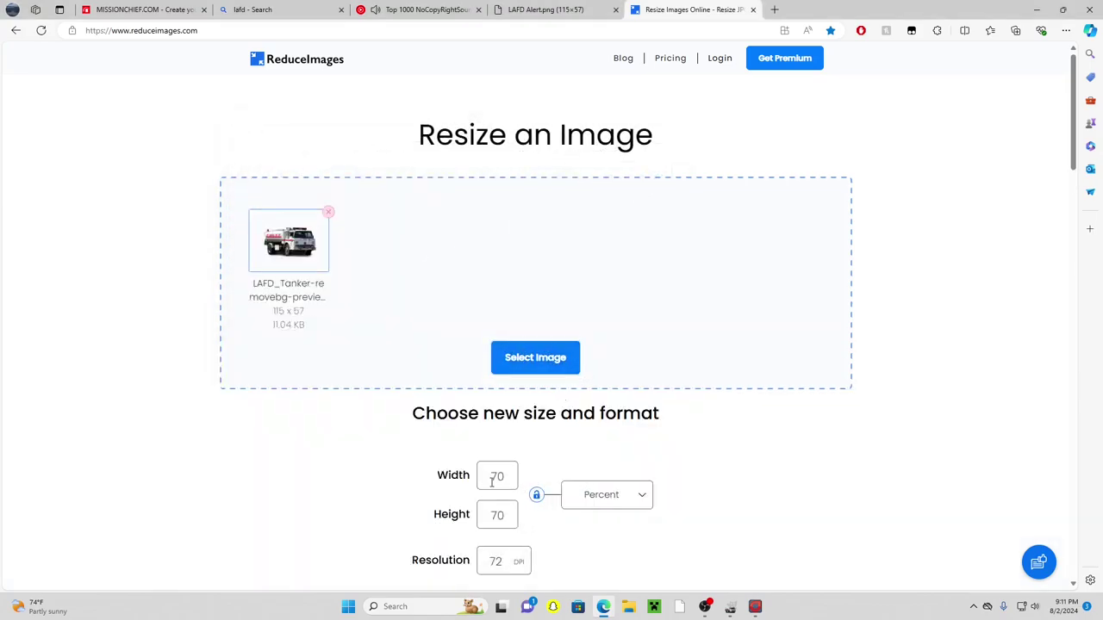
click(607, 495)
click(607, 532)
double_click(498, 478)
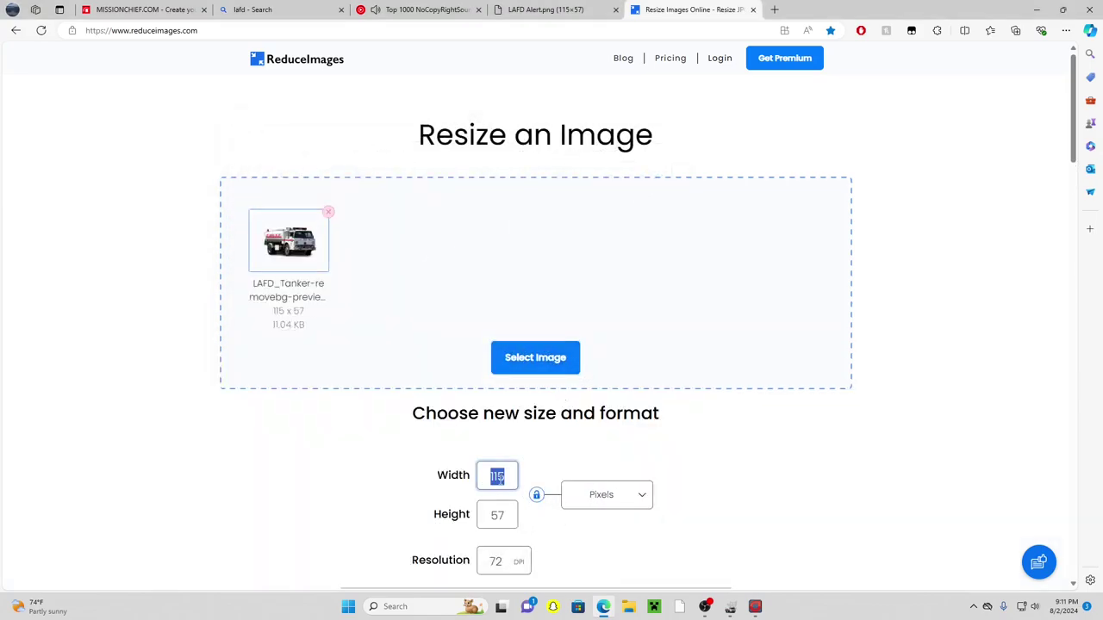
click(337, 484)
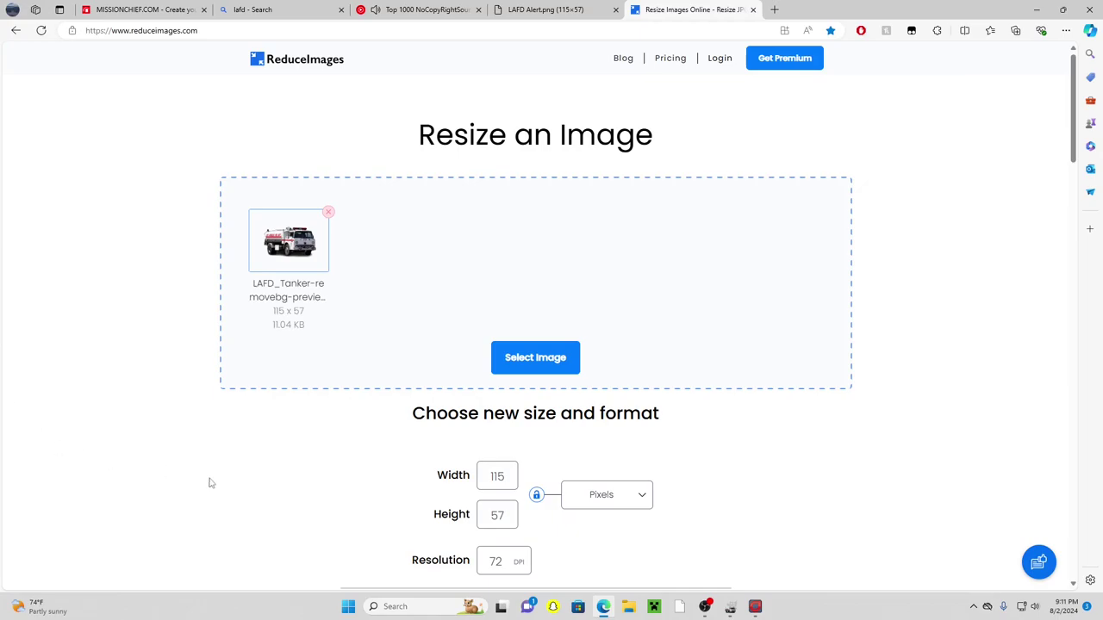
scroll(208, 483, down, 2)
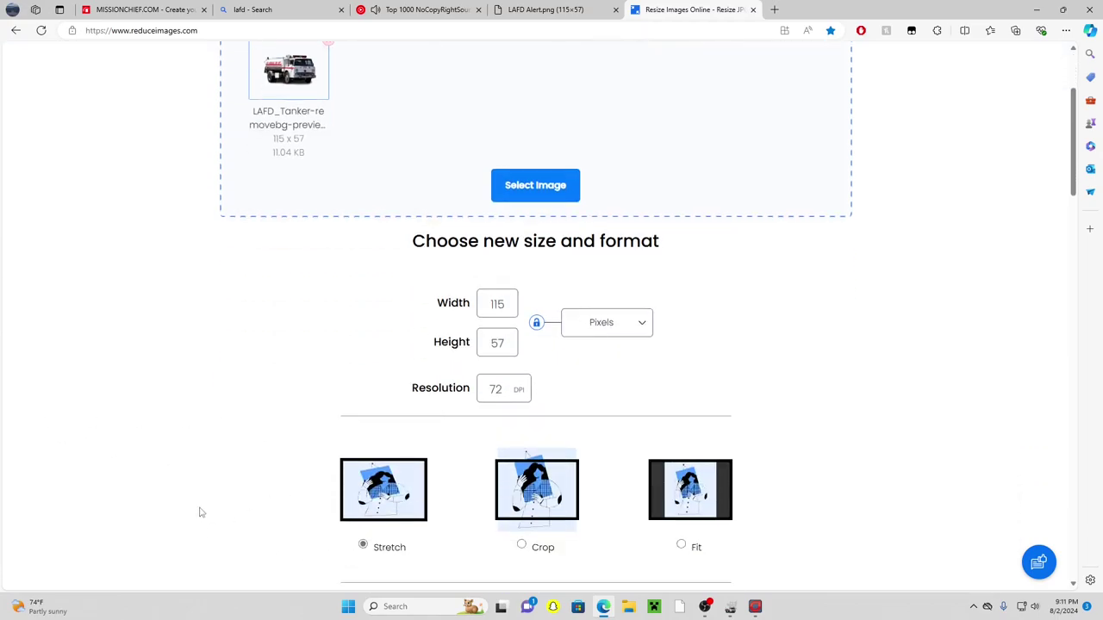
click(753, 9)
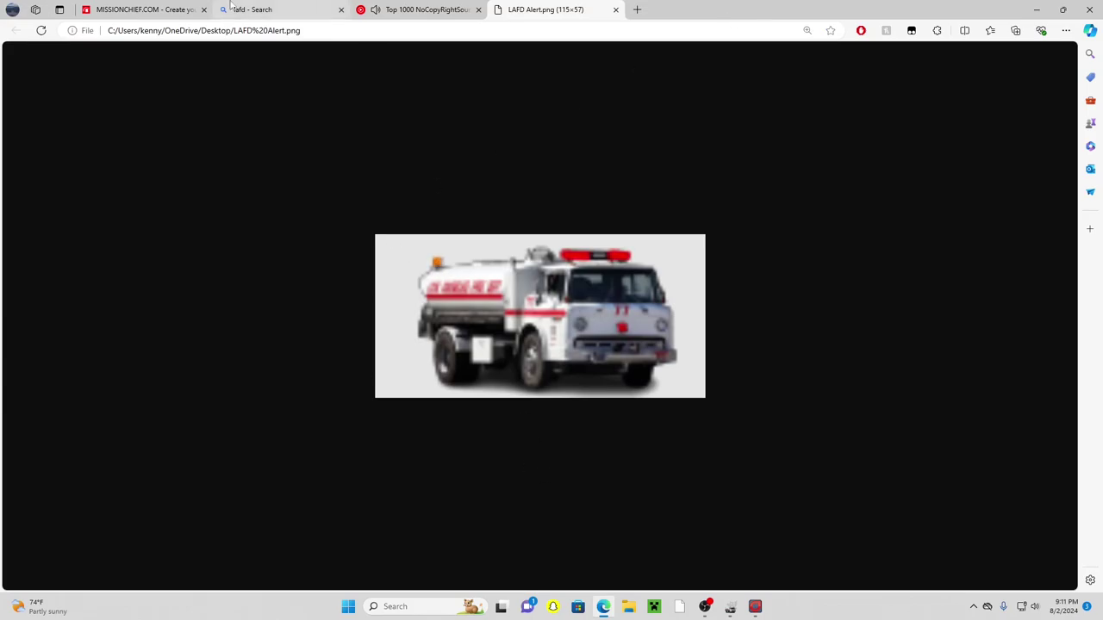
Close MissionChief's vehicle image dialog and clear all frames from APNG Anime Maker's list.
click(152, 8)
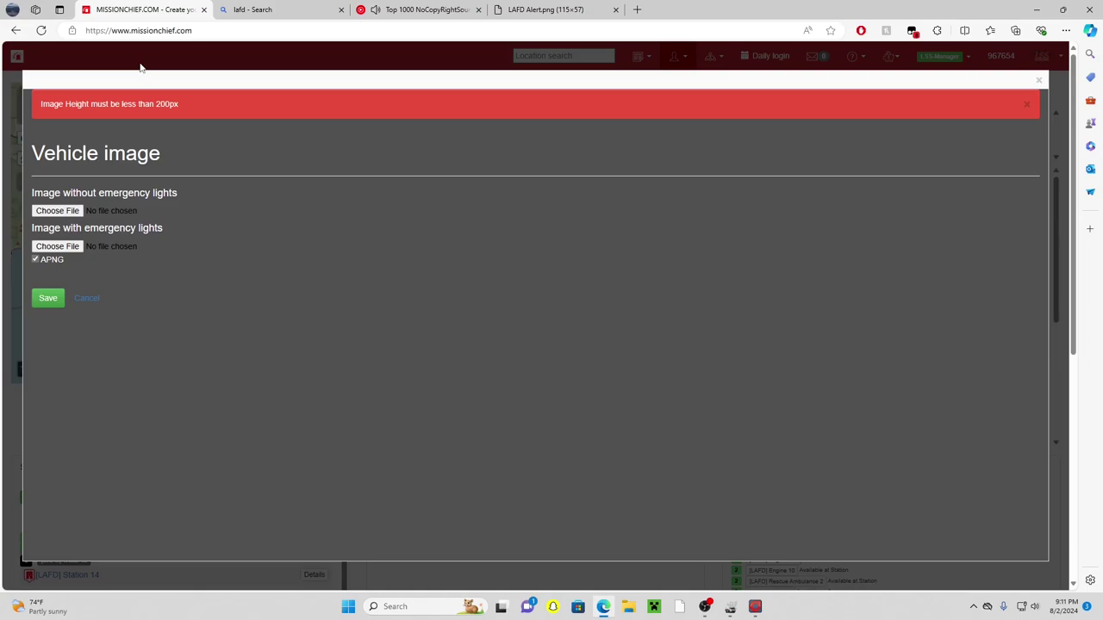
click(14, 242)
click(756, 606)
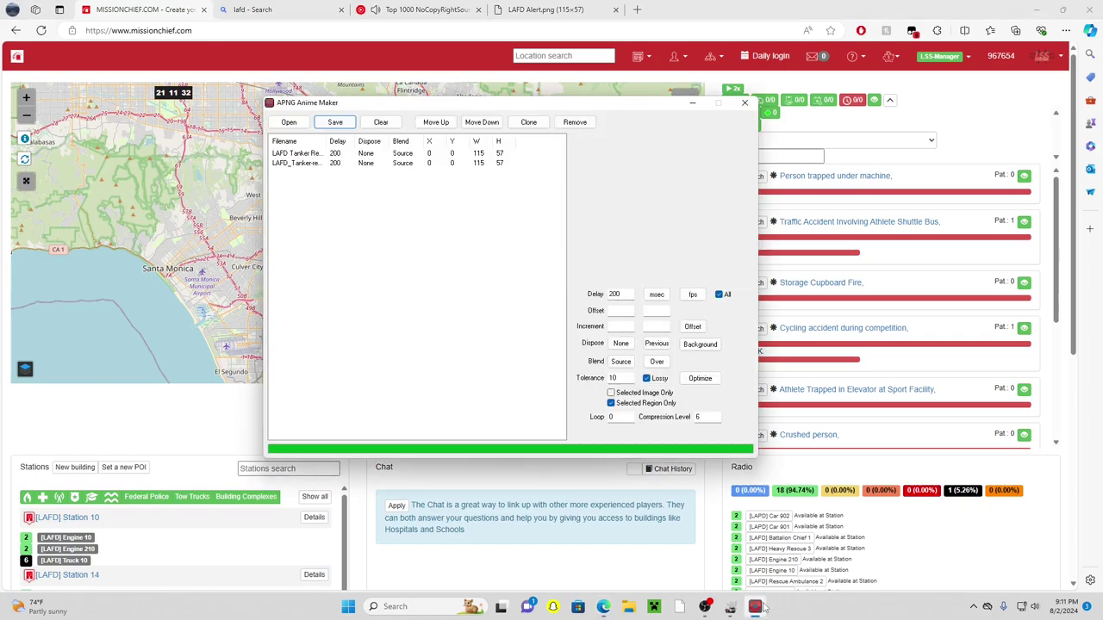
click(310, 154)
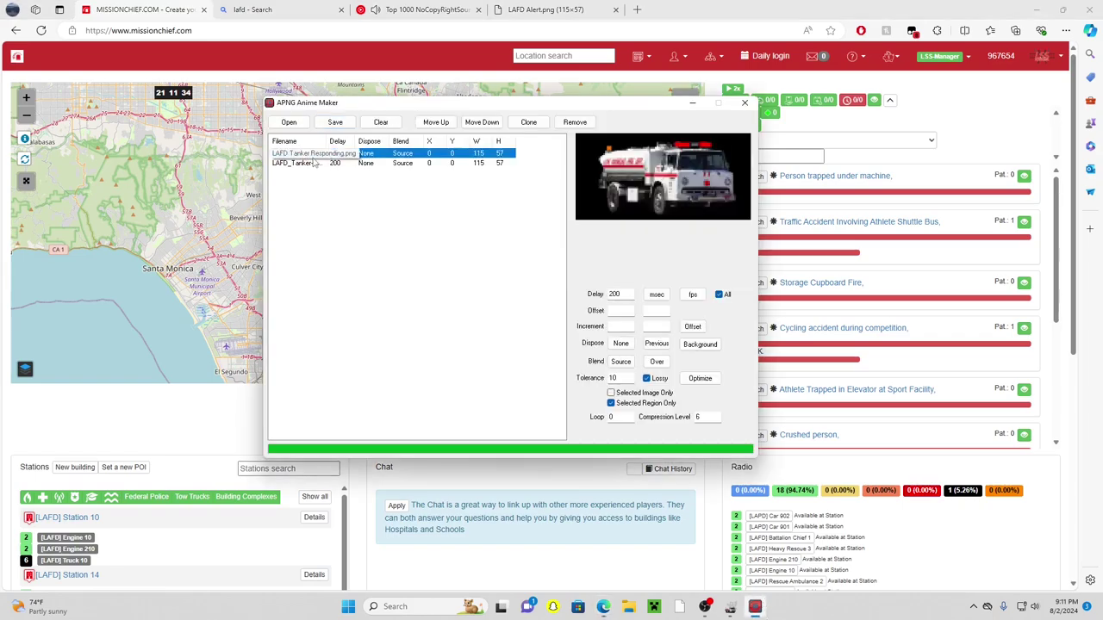
click(315, 163)
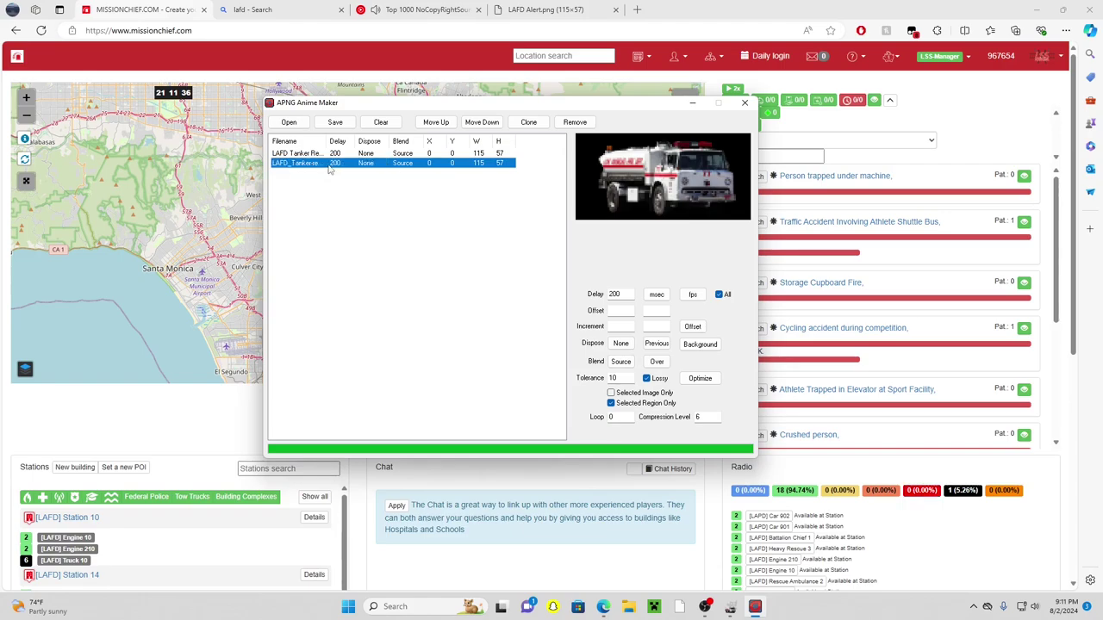
click(380, 121)
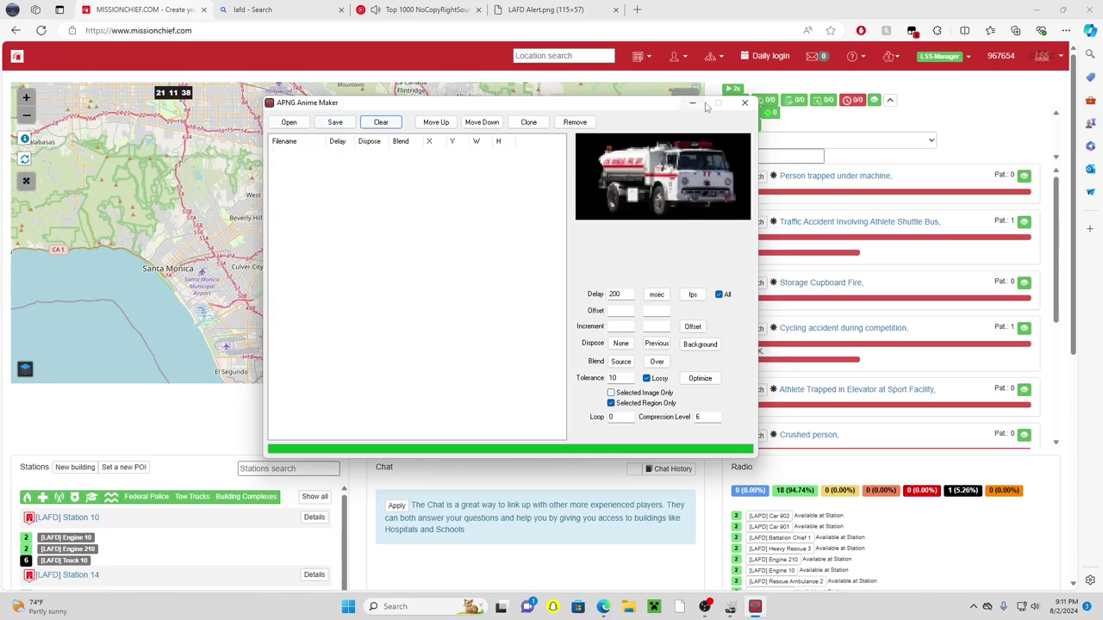
Restore the browser to a smaller window and move the GIMP and APNG desktop icons higher.
drag(655, 10, 608, 195)
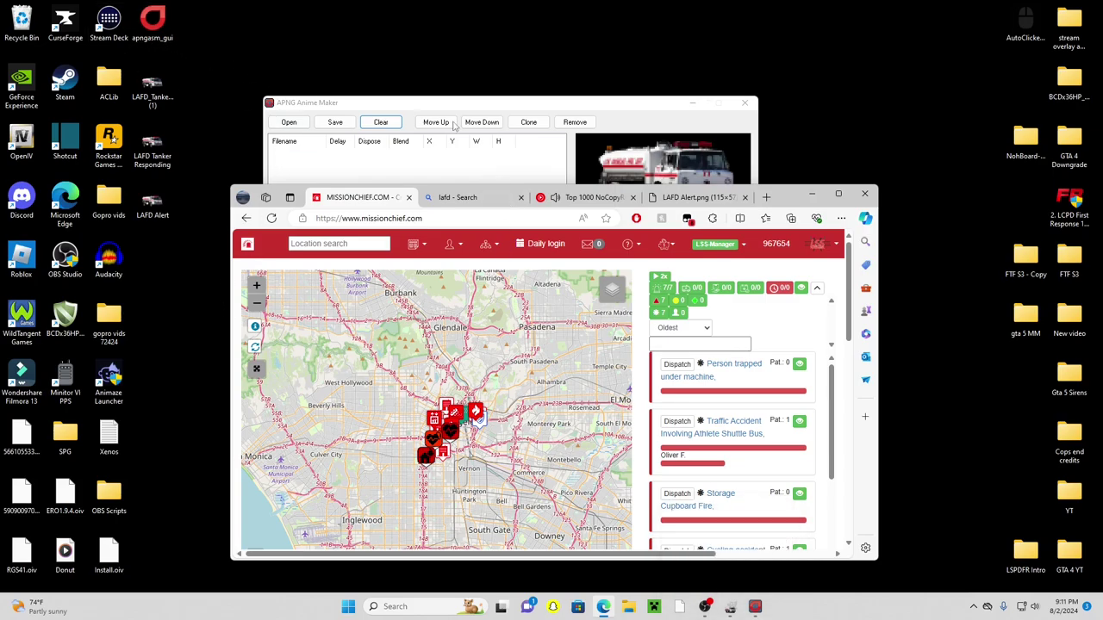
click(520, 105)
drag(780, 197, 761, 293)
drag(568, 198, 530, 26)
Open LAFD_Tanker-removebg-preview (1).png in a maximized GIMP window.
double_click(457, 19)
double_click(445, 45)
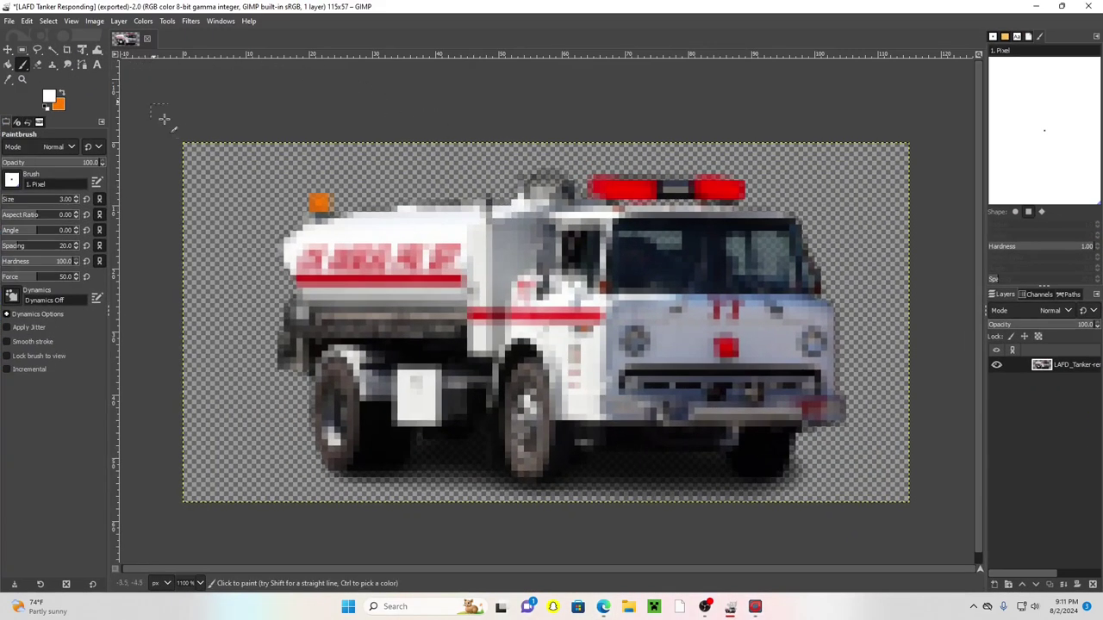
click(9, 21)
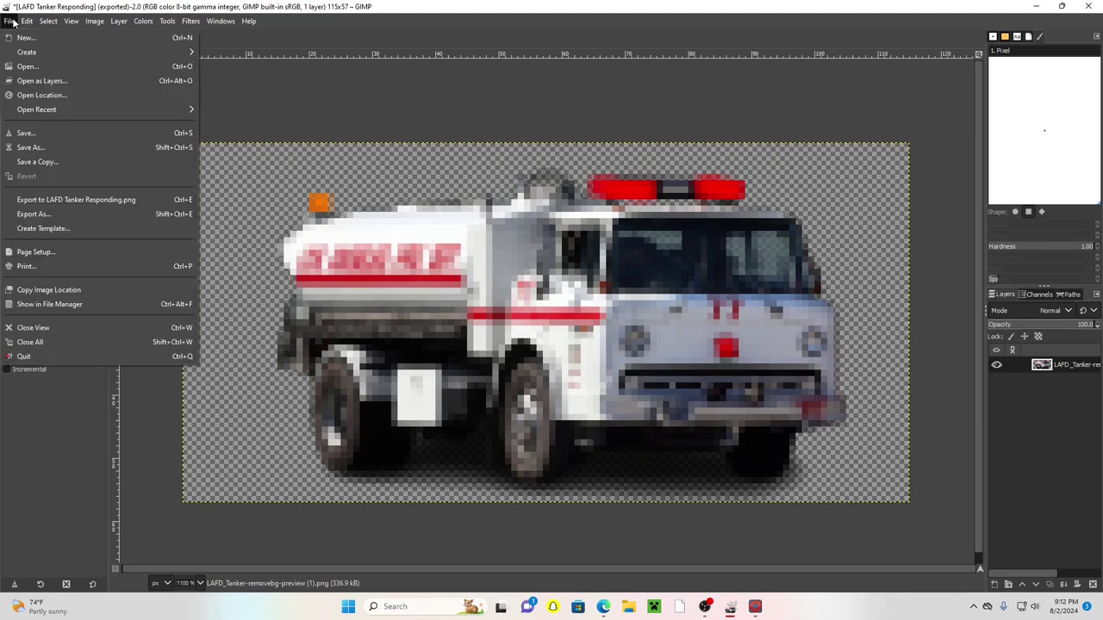
click(35, 67)
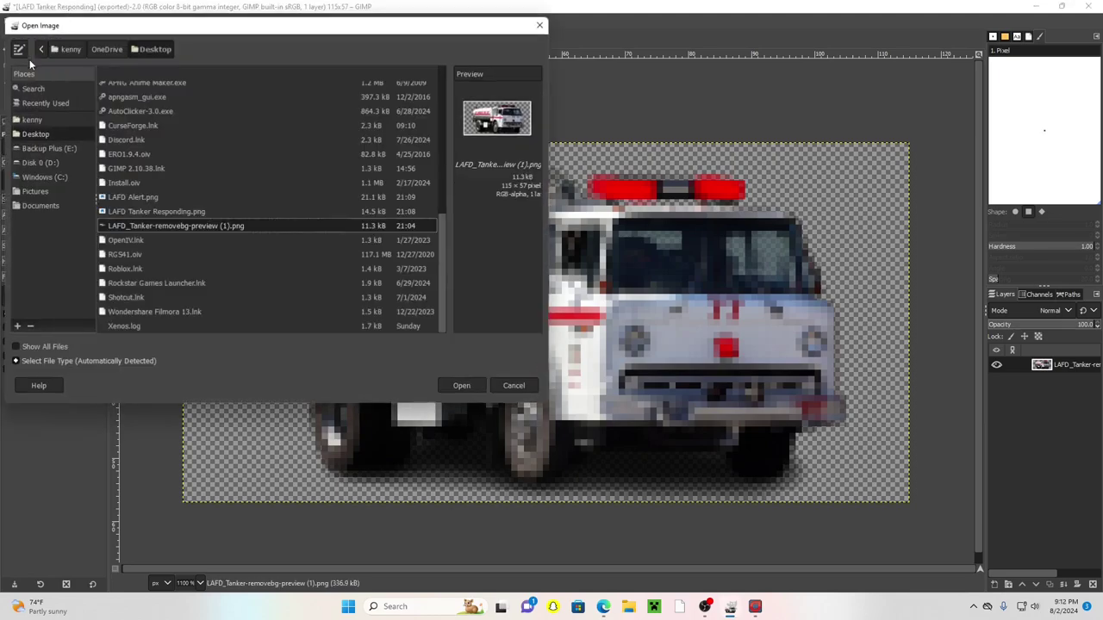
click(177, 213)
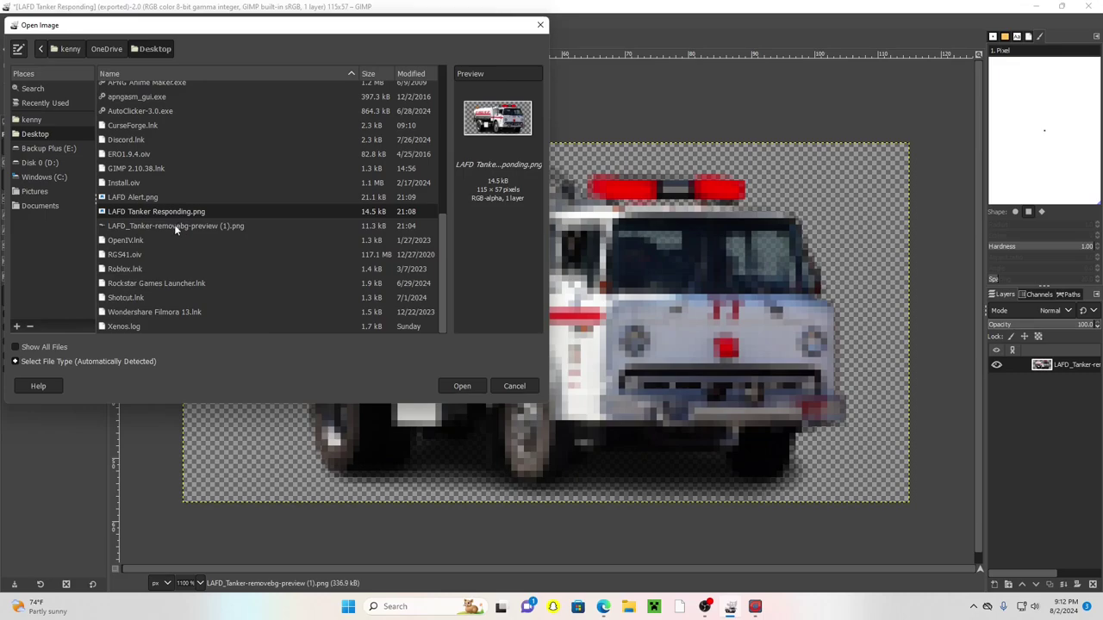
click(187, 226)
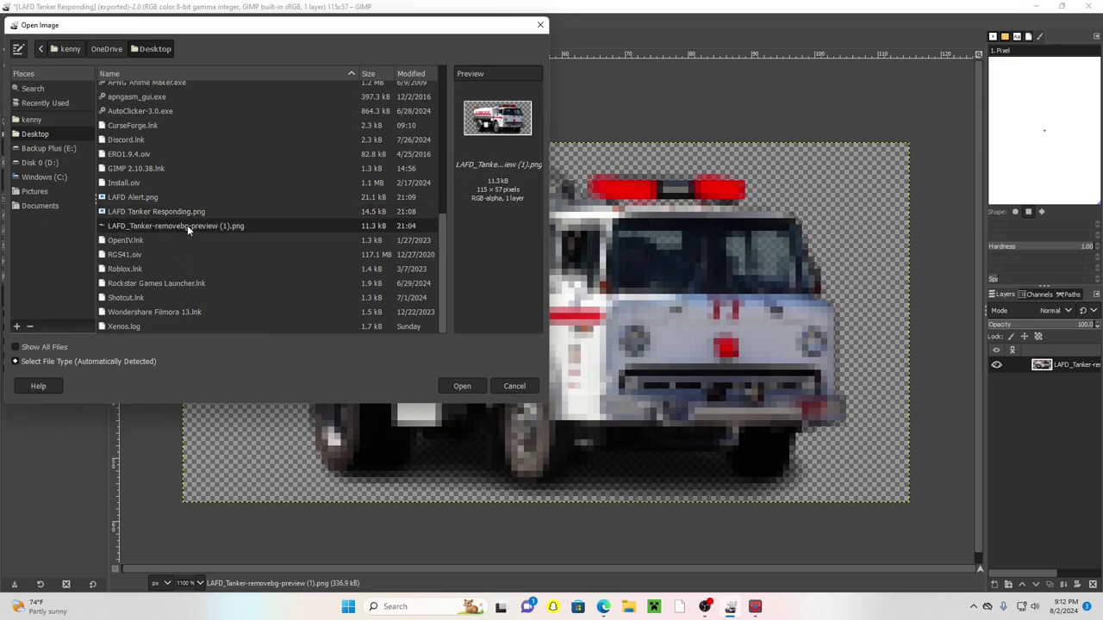
click(462, 386)
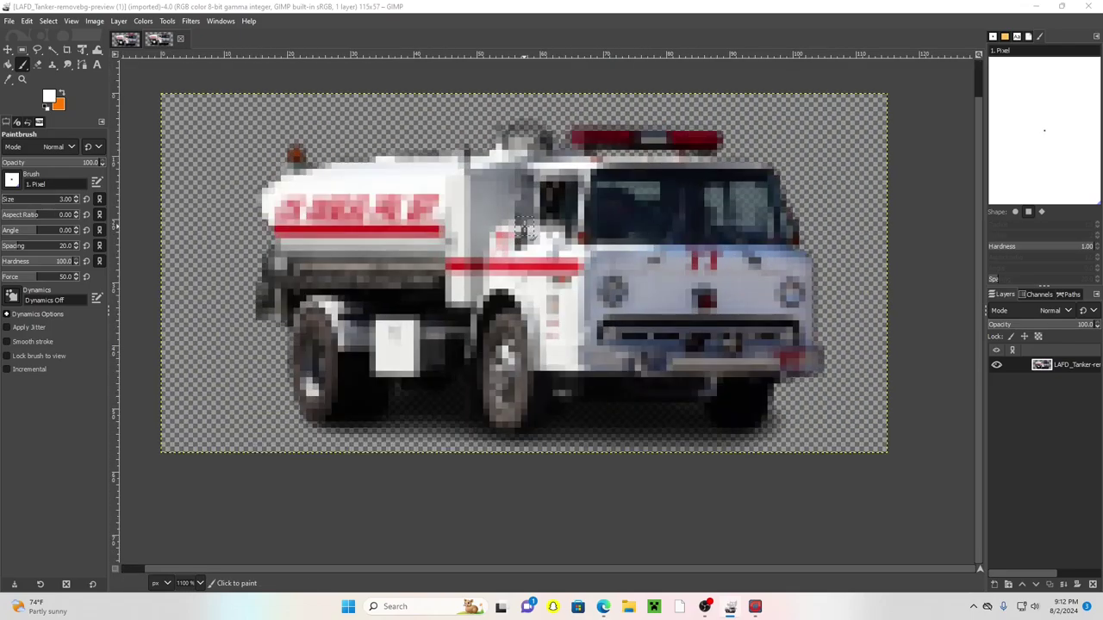
Export the unlit tanker as LAFD Tanker Basic.png and minimize GIMP.
click(9, 20)
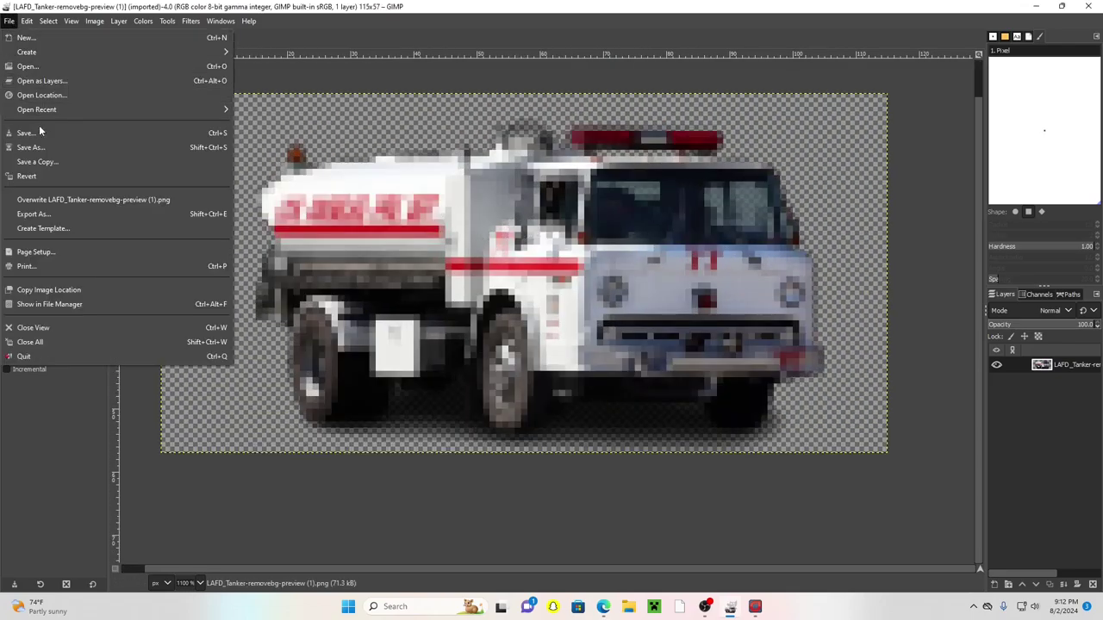
click(35, 213)
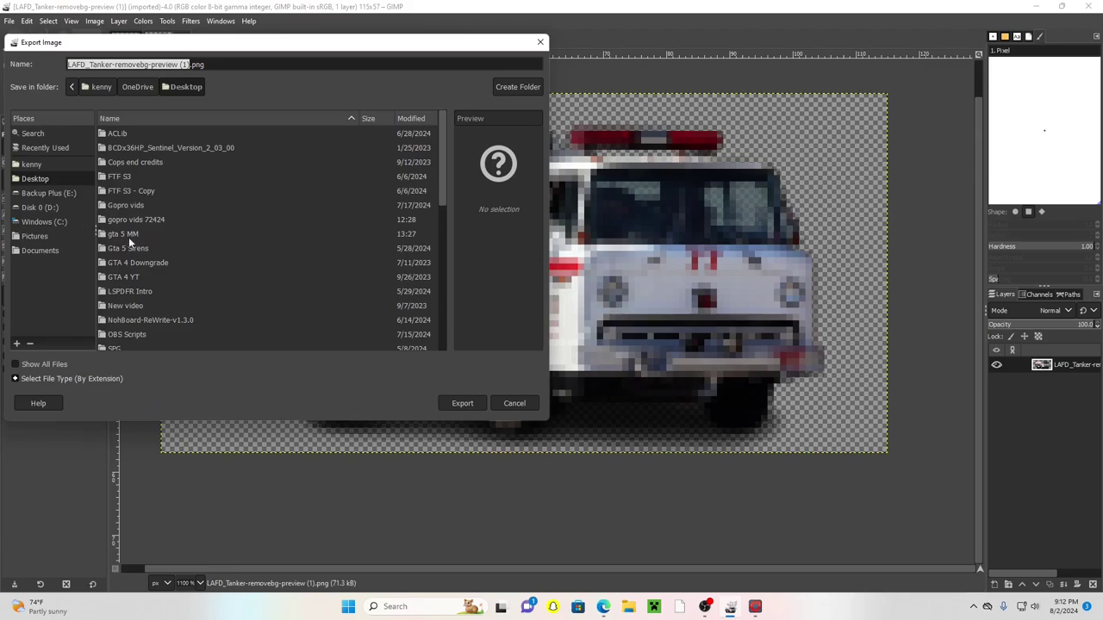
text(LAFD T)
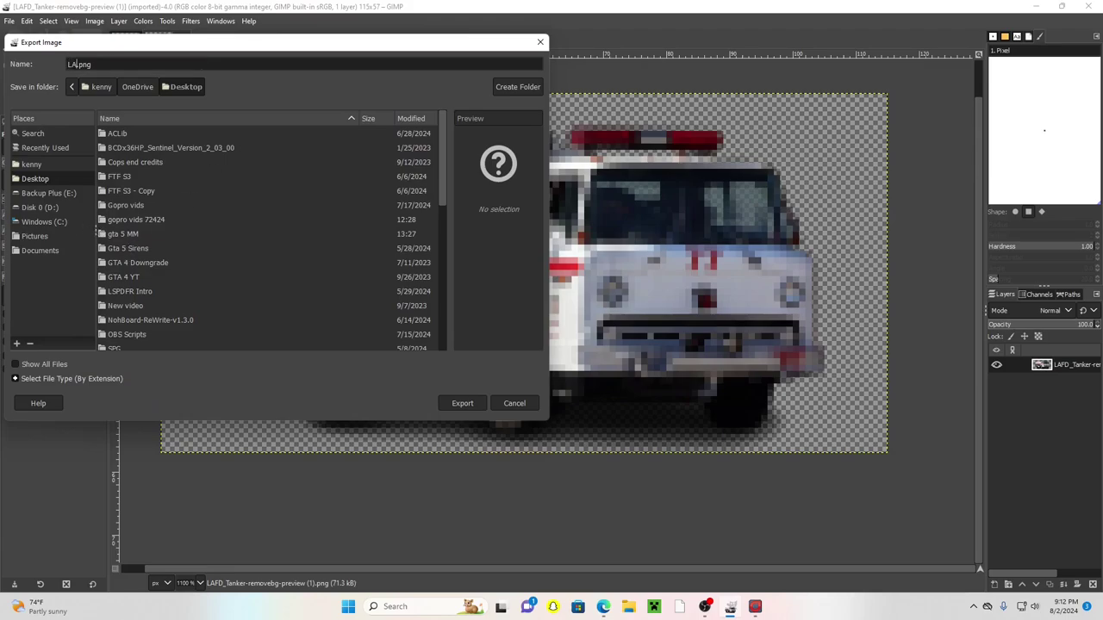
text(anker Bas)
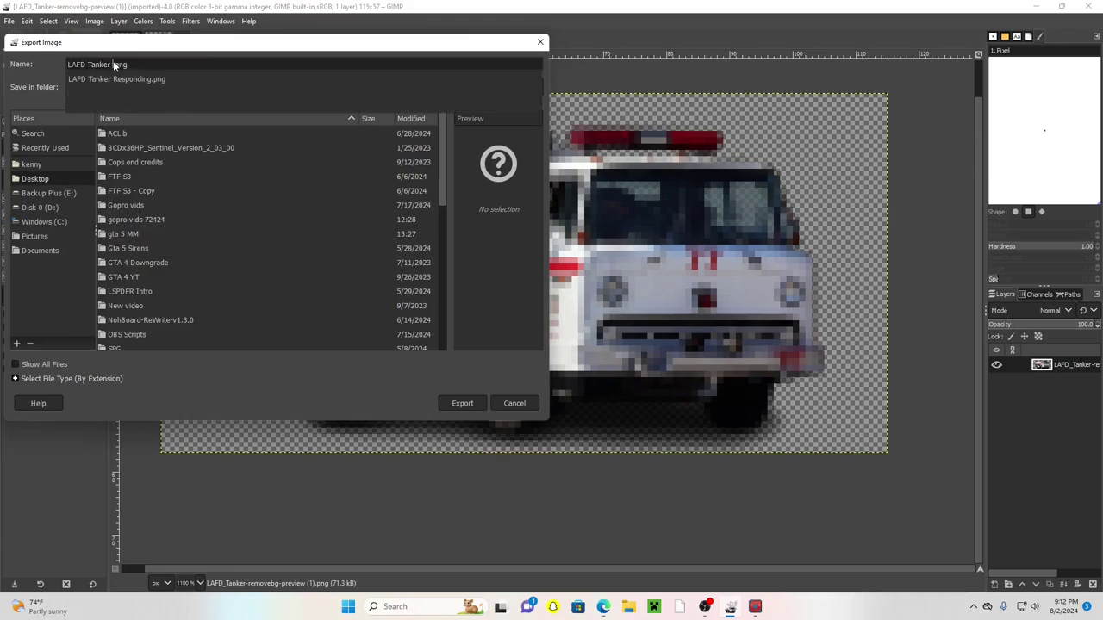
text(ic)
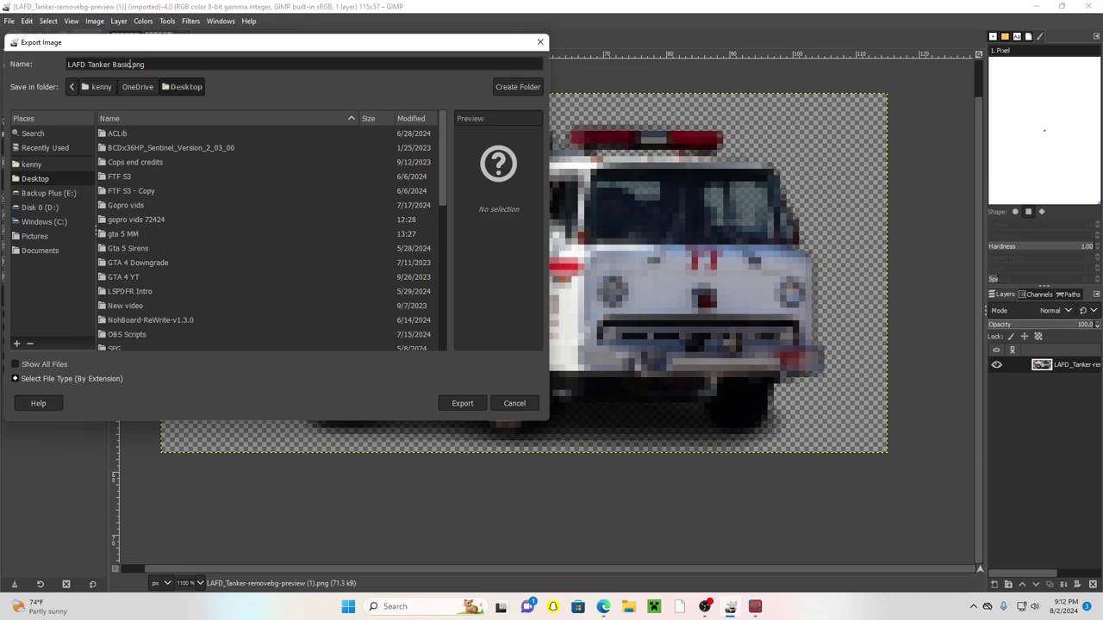
click(454, 405)
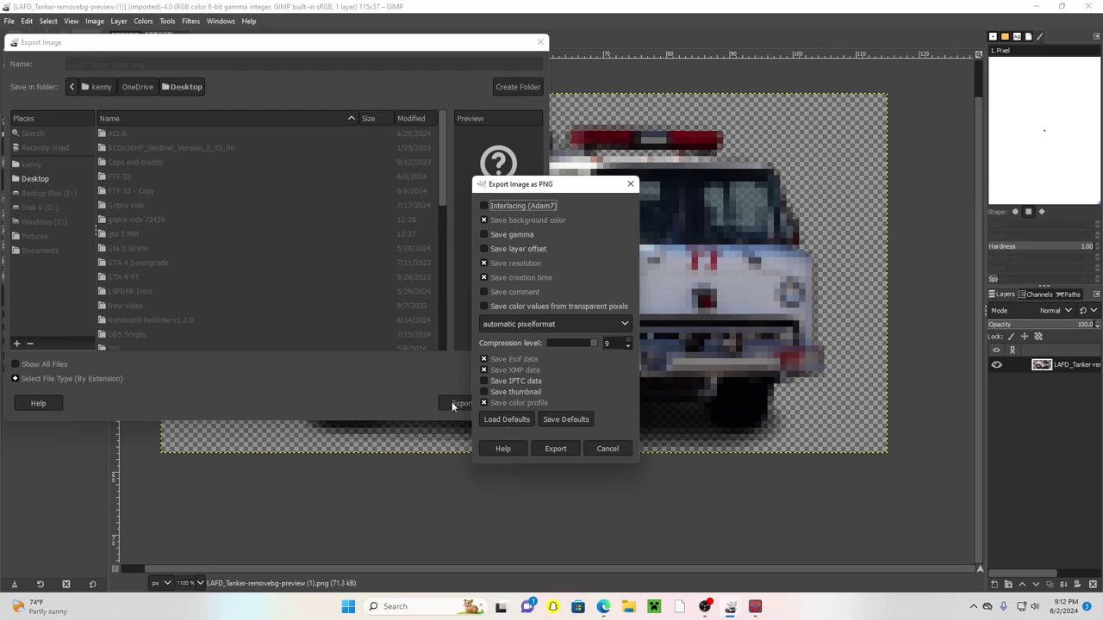
click(555, 448)
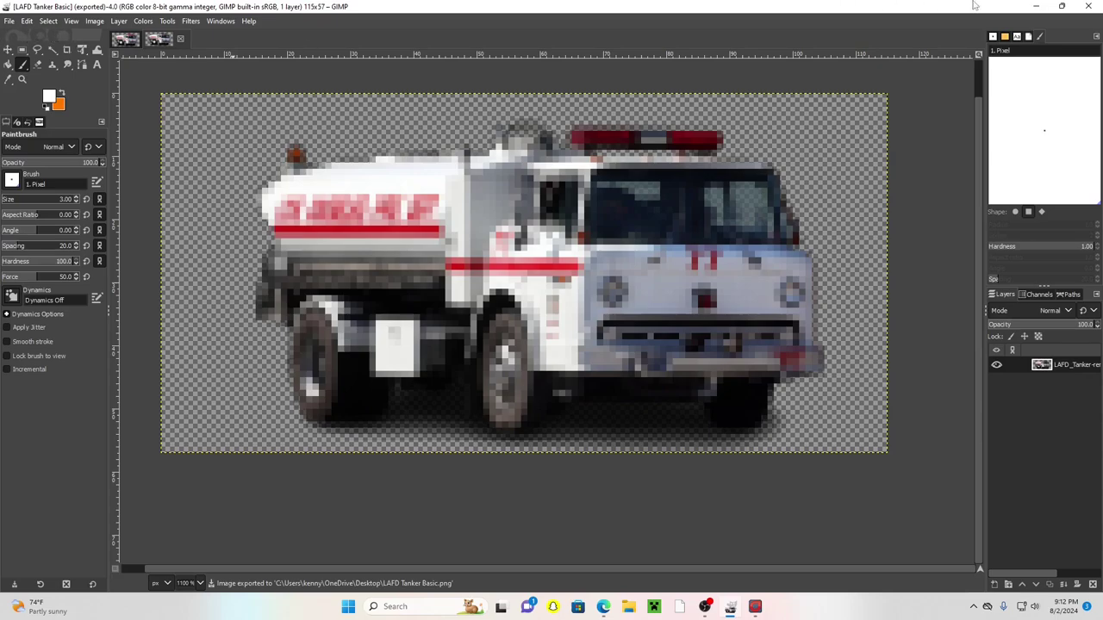
click(1038, 7)
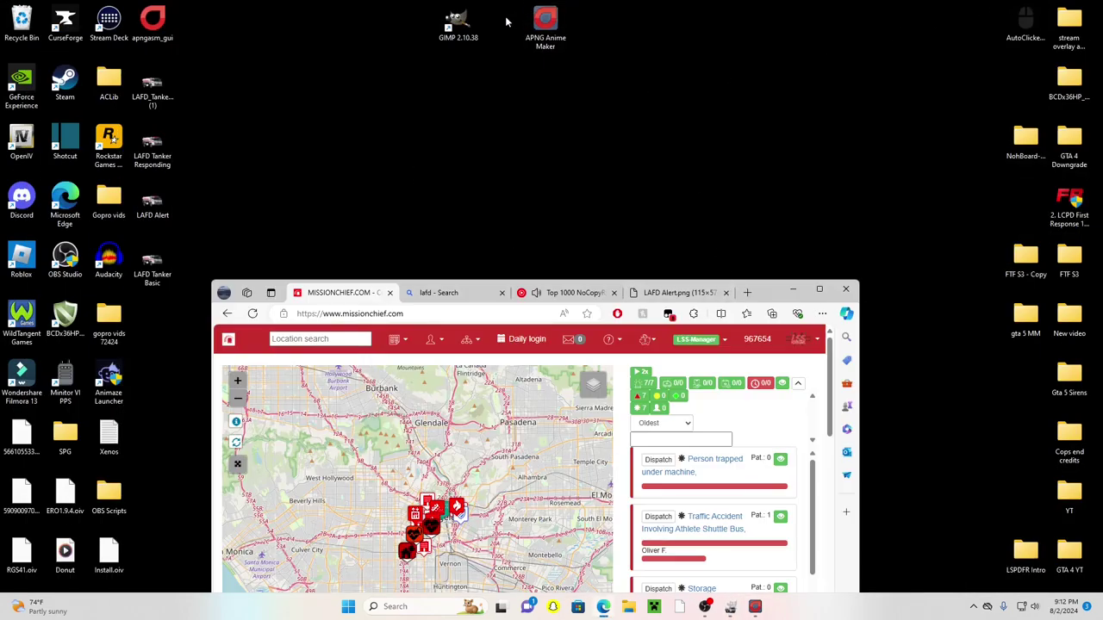
Open the Water Tanker image editor in the LAFD Tanker graphic set.
double_click(763, 299)
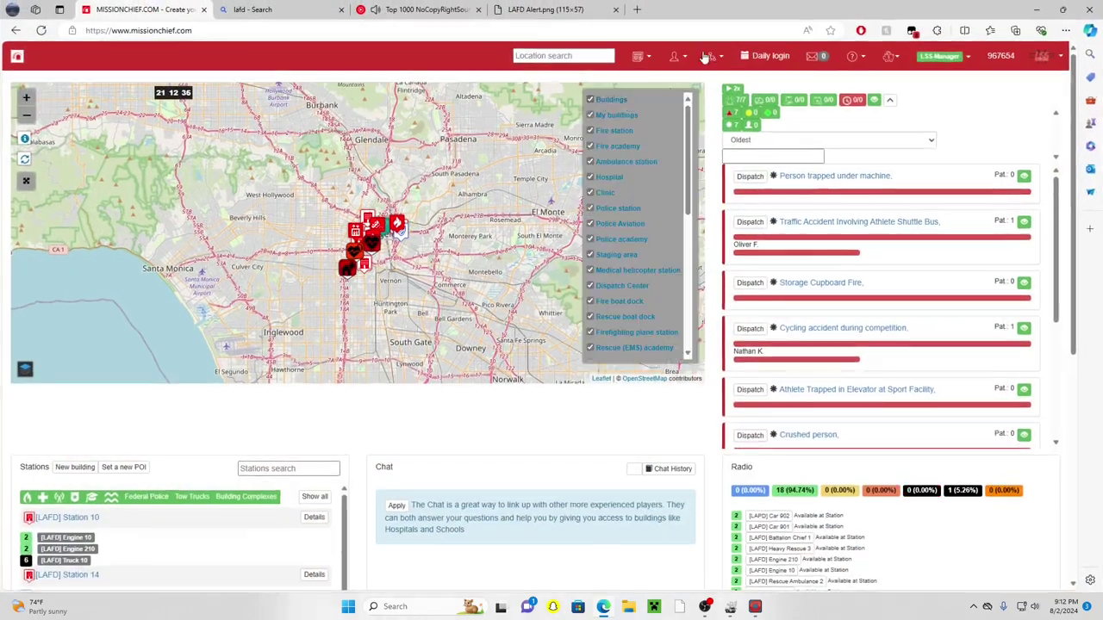
click(676, 57)
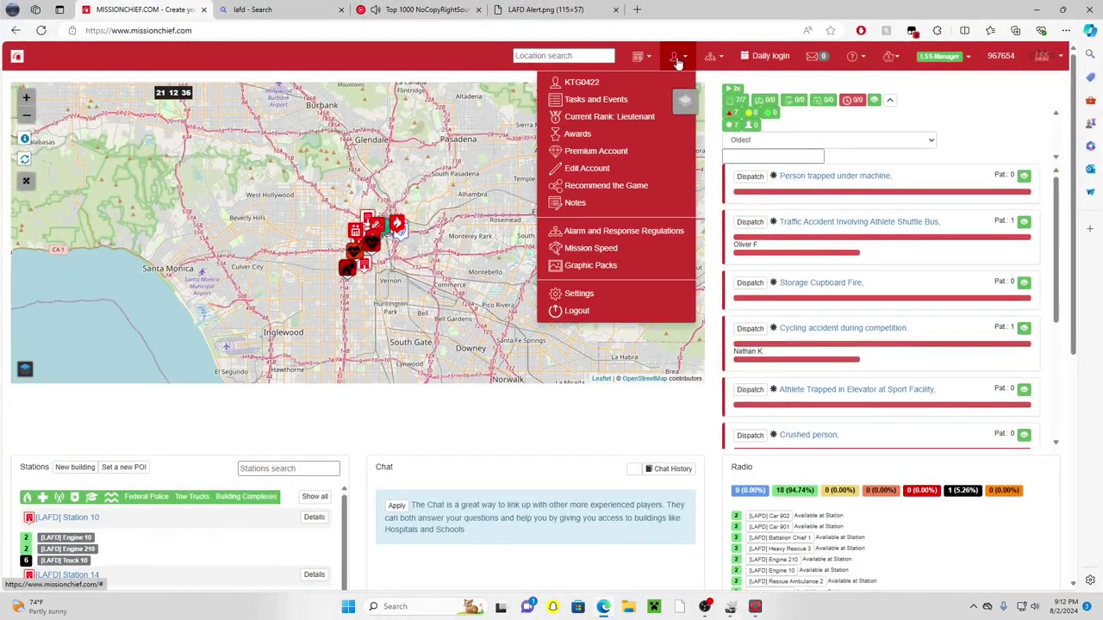
click(603, 265)
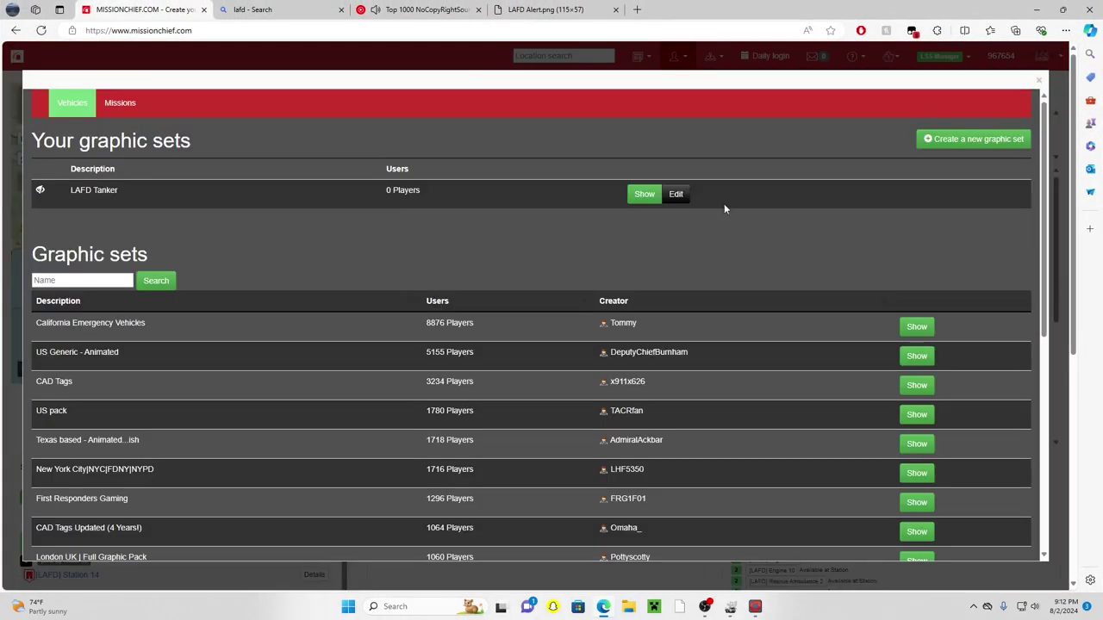
click(675, 194)
scroll(409, 418, down, 1)
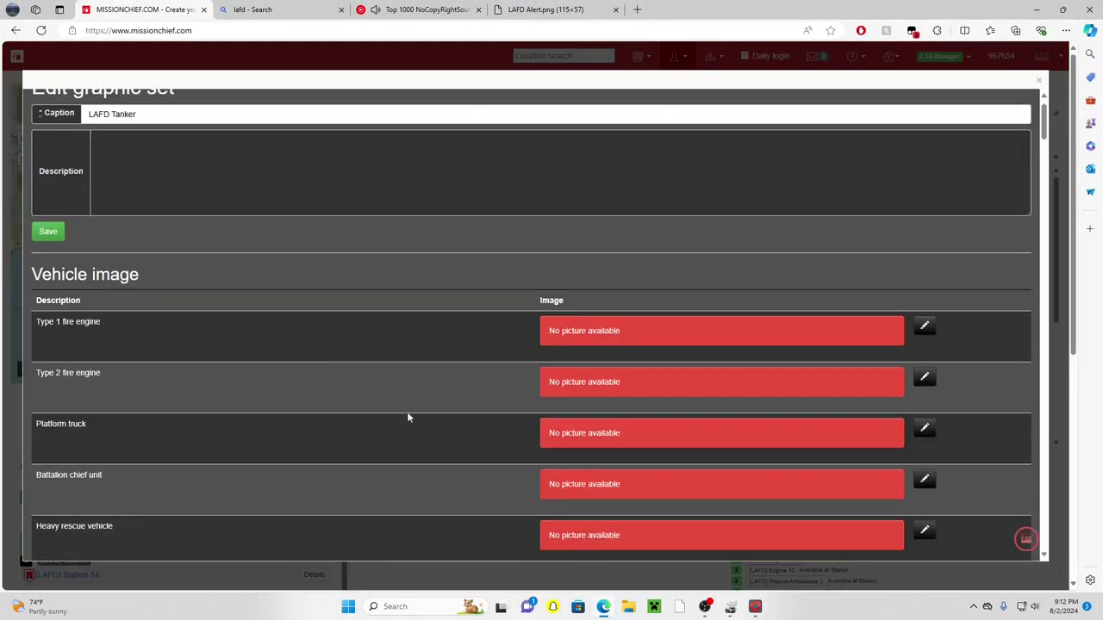
scroll(409, 418, down, 5)
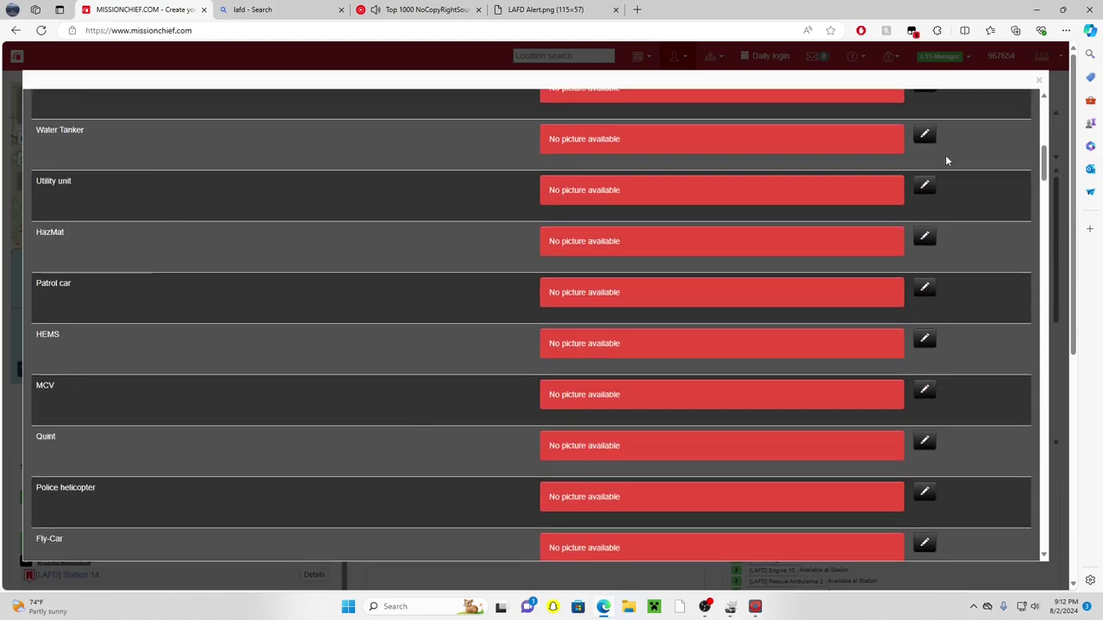
click(924, 134)
Choose LAFD Tanker Basic.png as the Water Tanker image without lights.
click(37, 181)
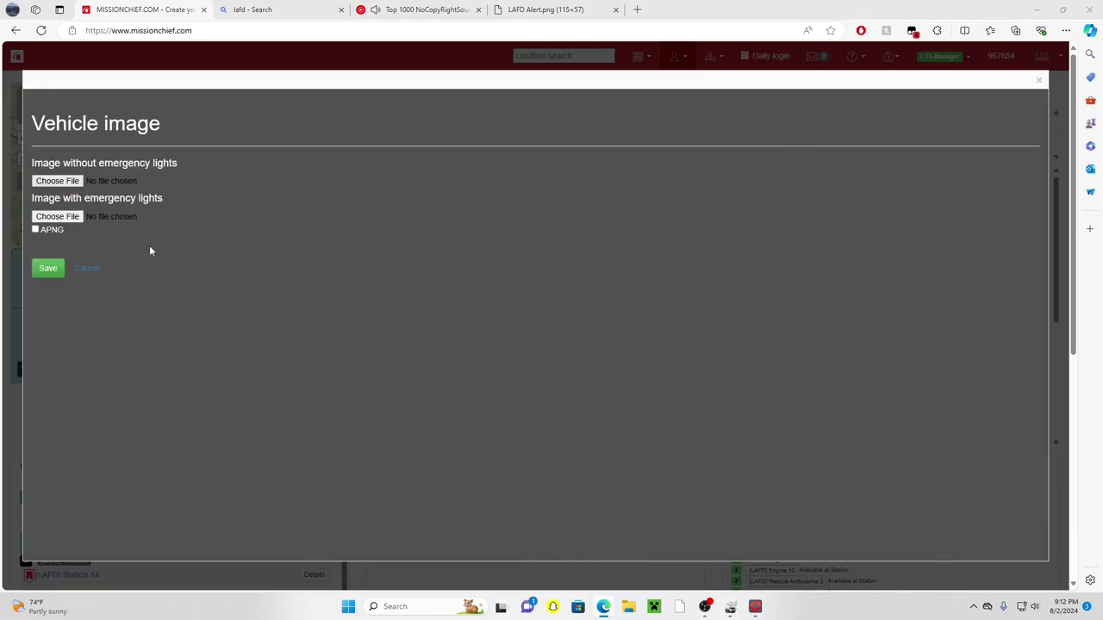
scroll(396, 319, down, 5)
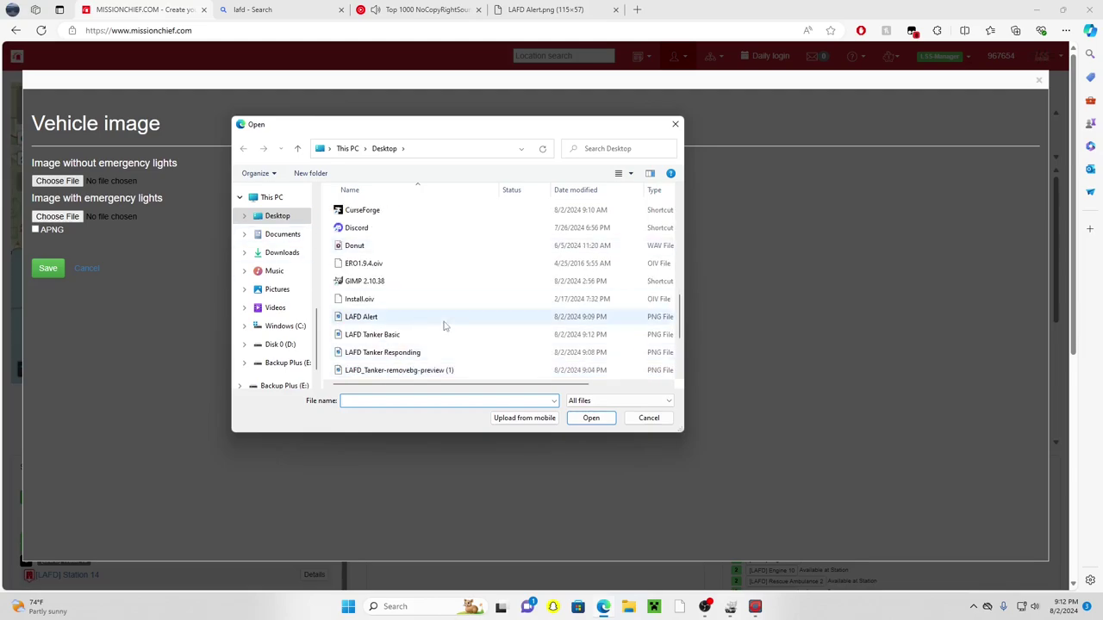
scroll(445, 325, down, 3)
double_click(423, 213)
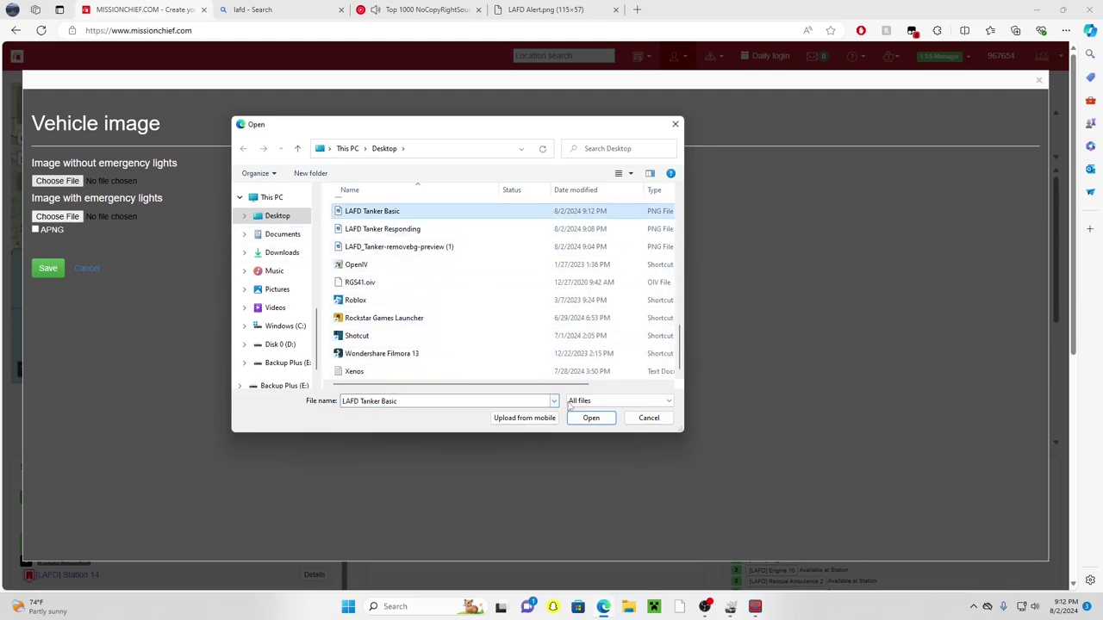
Choose LAFD Alert.png as the lit image, flag it as APNG, and save.
click(69, 216)
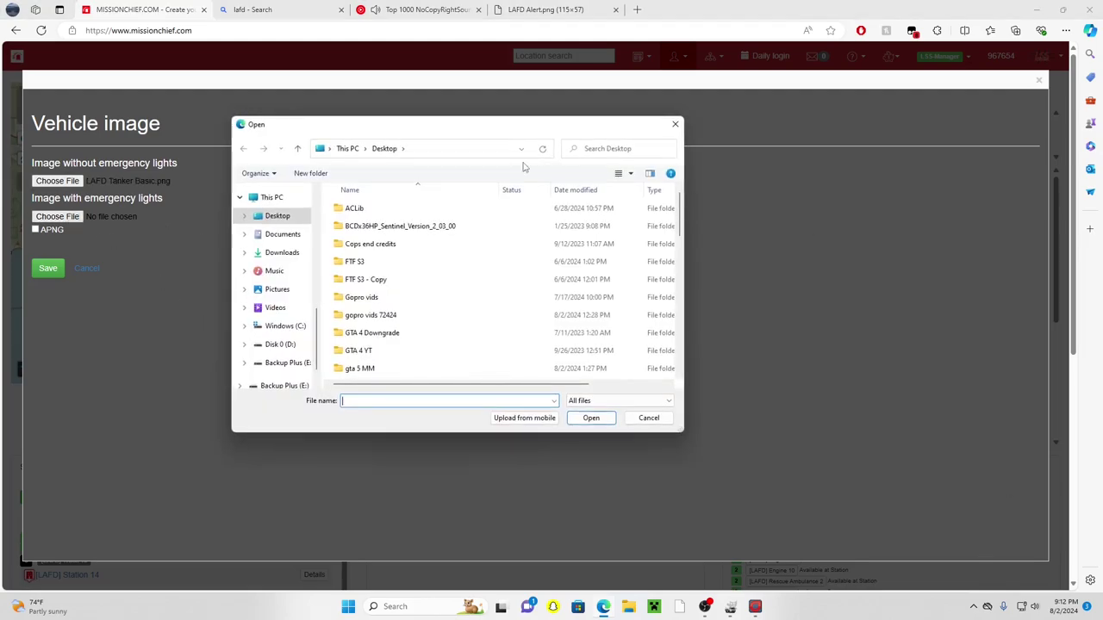
scroll(445, 318, down, 7)
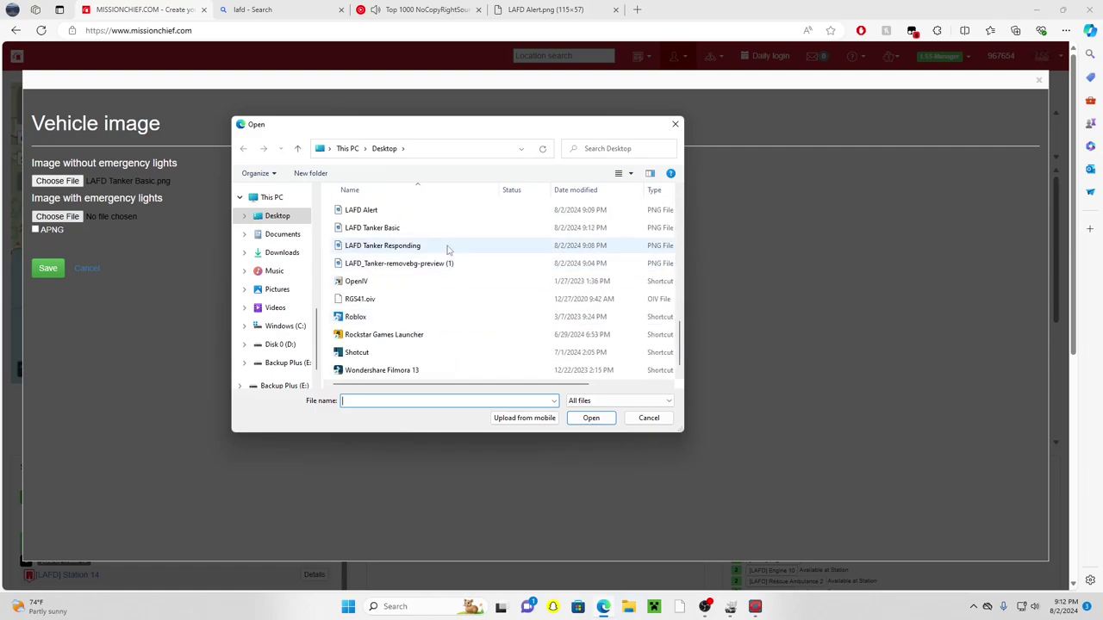
click(451, 215)
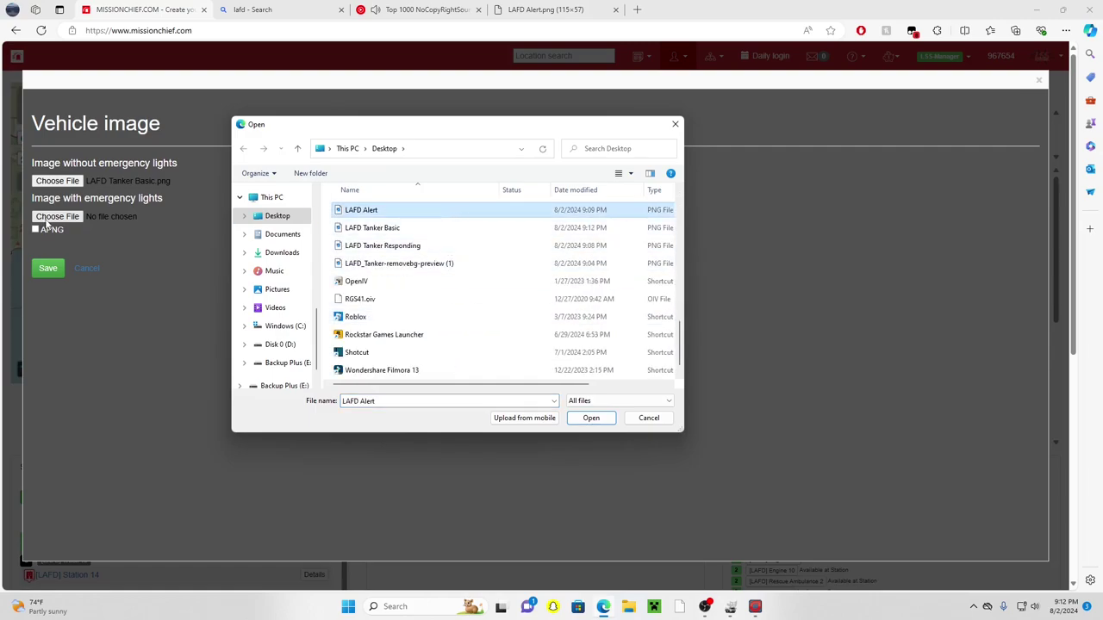
click(605, 418)
click(35, 230)
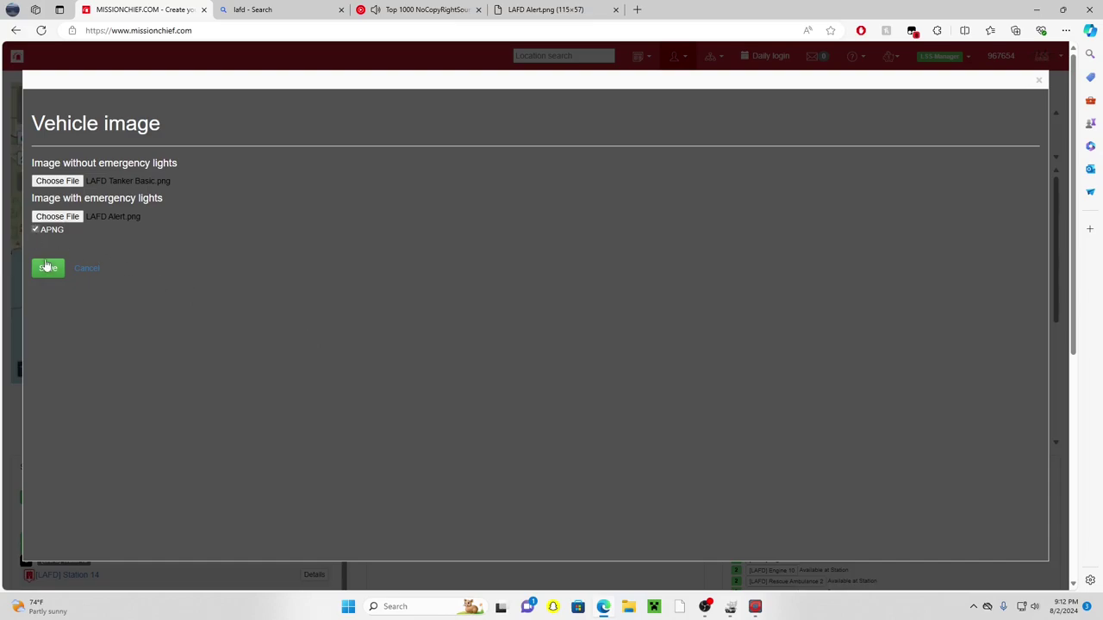
click(47, 267)
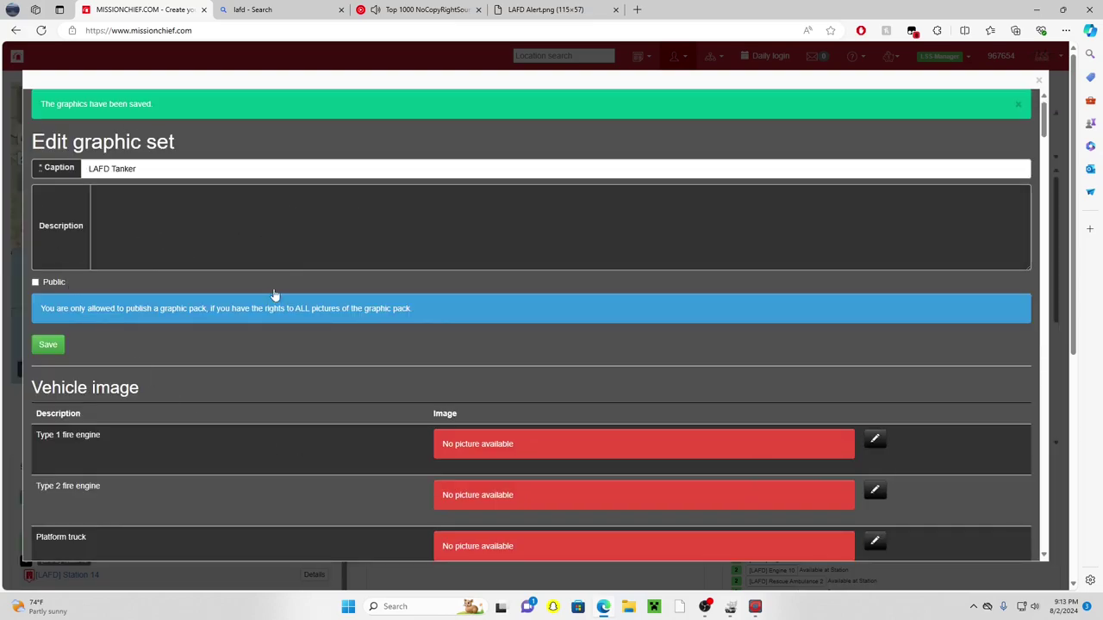
Check the Water Tanker row's unlit and flashing images, resetting Edge zoom with Ctrl+0.
scroll(277, 336, down, 3)
scroll(281, 372, up, 3)
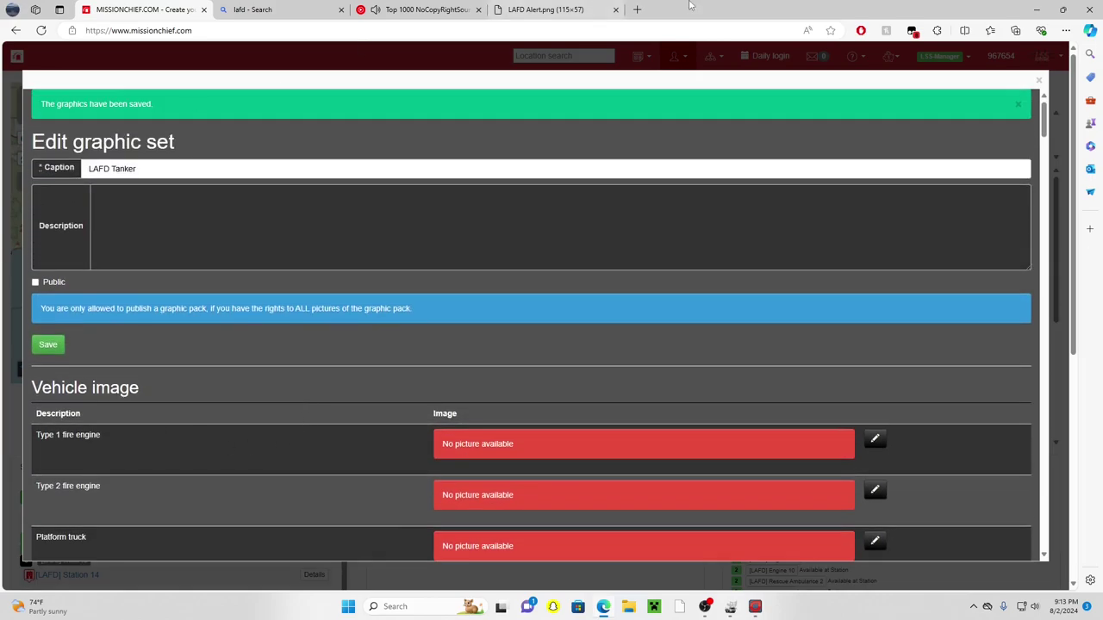
double_click(690, 5)
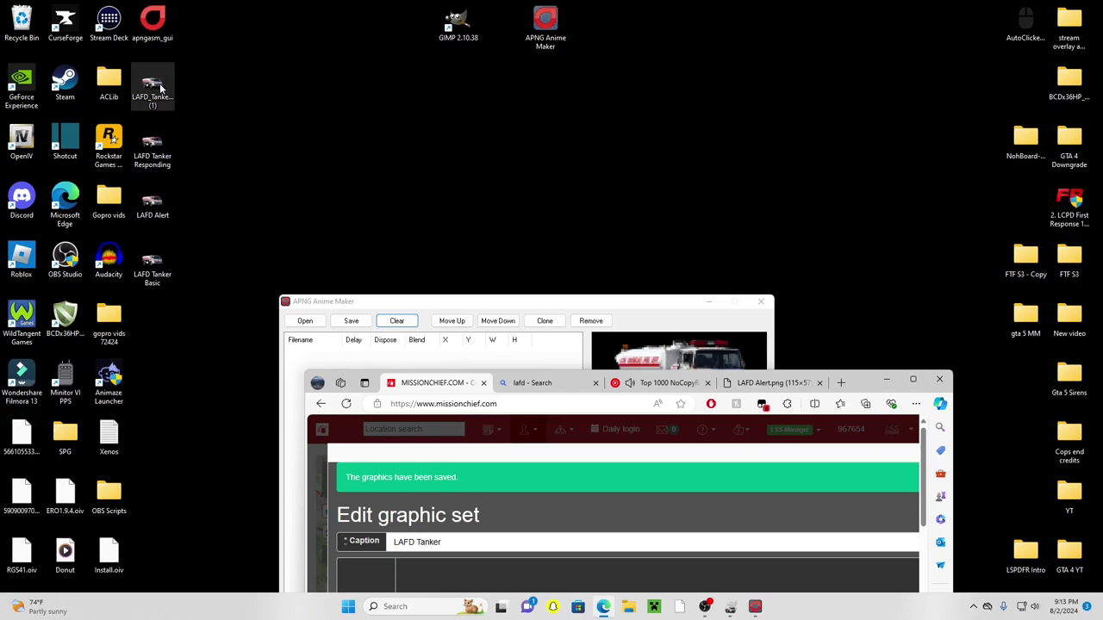
drag(864, 377, 738, 2)
scroll(442, 396, down, 3)
scroll(441, 403, down, 3)
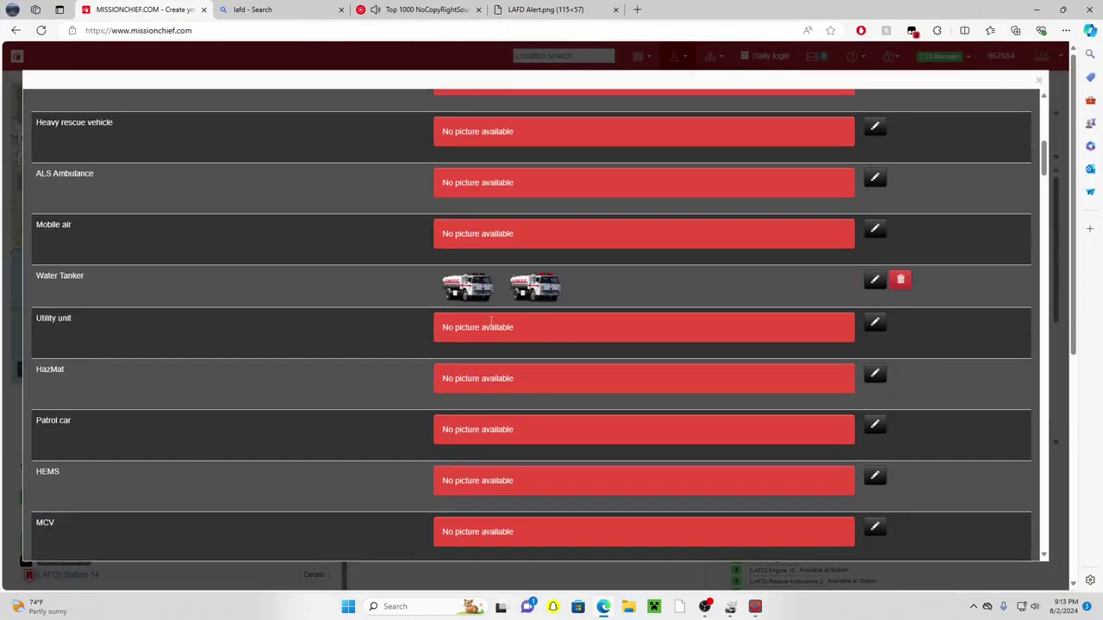
scroll(622, 338, up, 4)
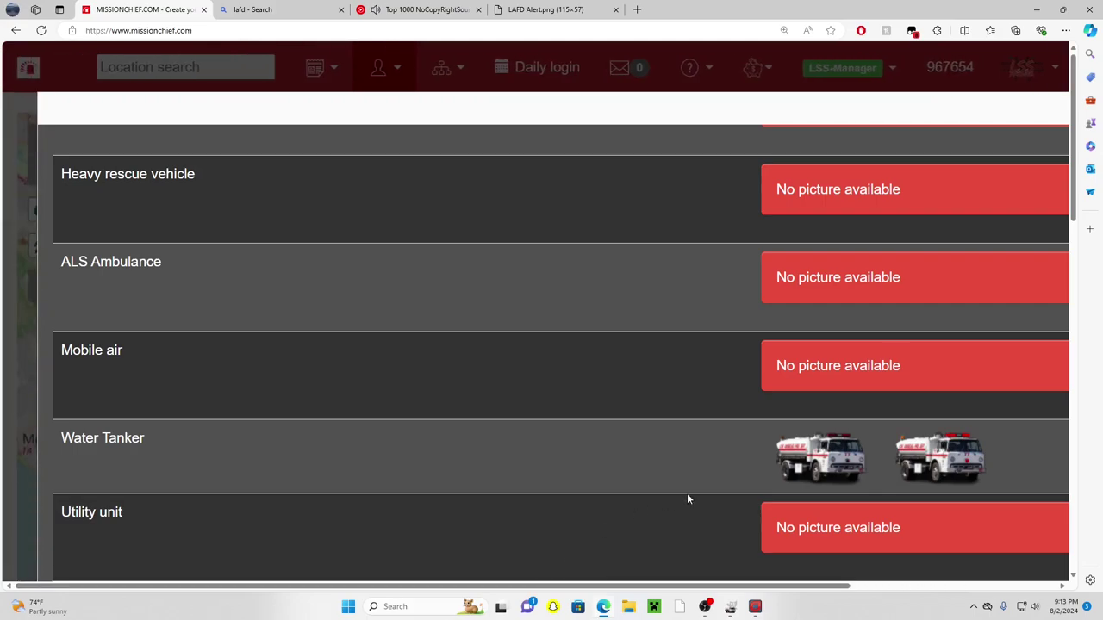
key(ctrl+0)
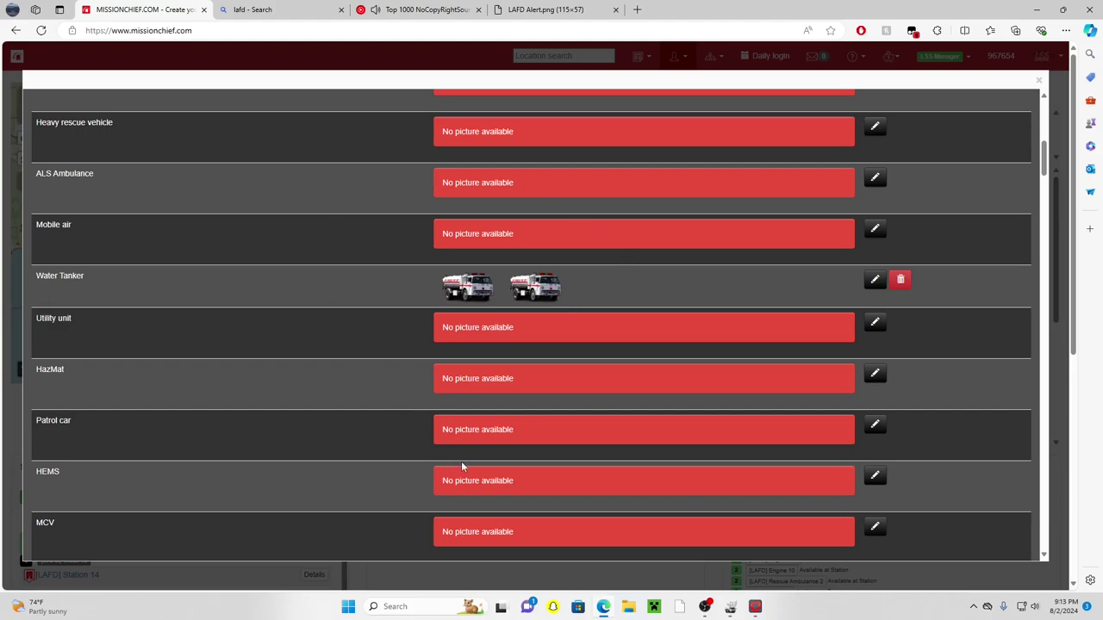
scroll(462, 466, up, 3)
scroll(469, 462, up, 4)
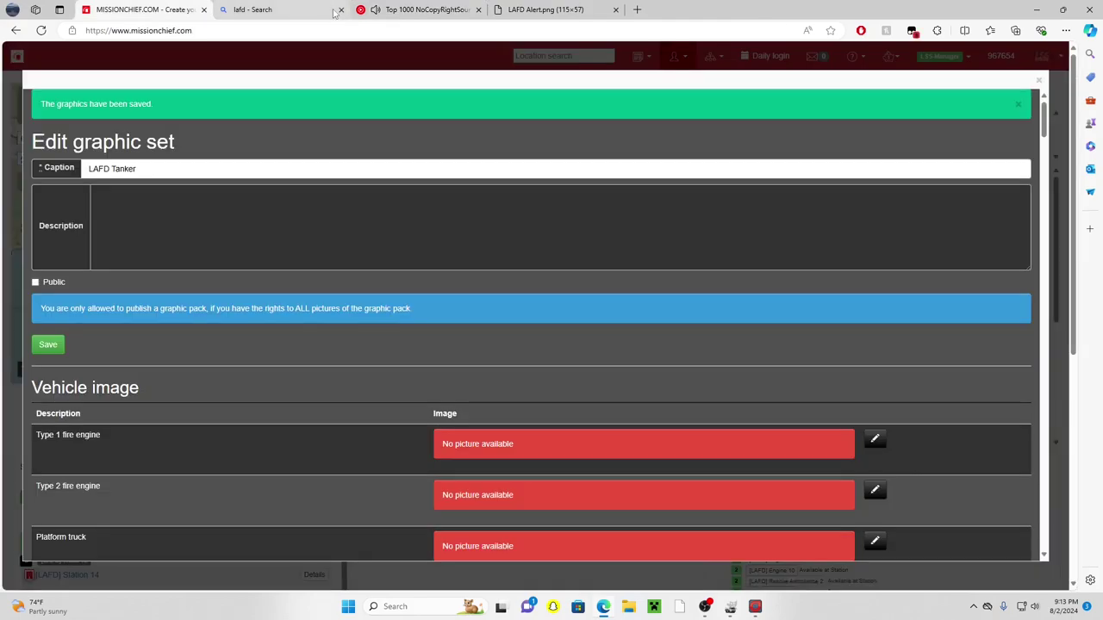
Close the lafd search and LAFD Alert tabs and the graphic set editor.
click(341, 9)
click(478, 10)
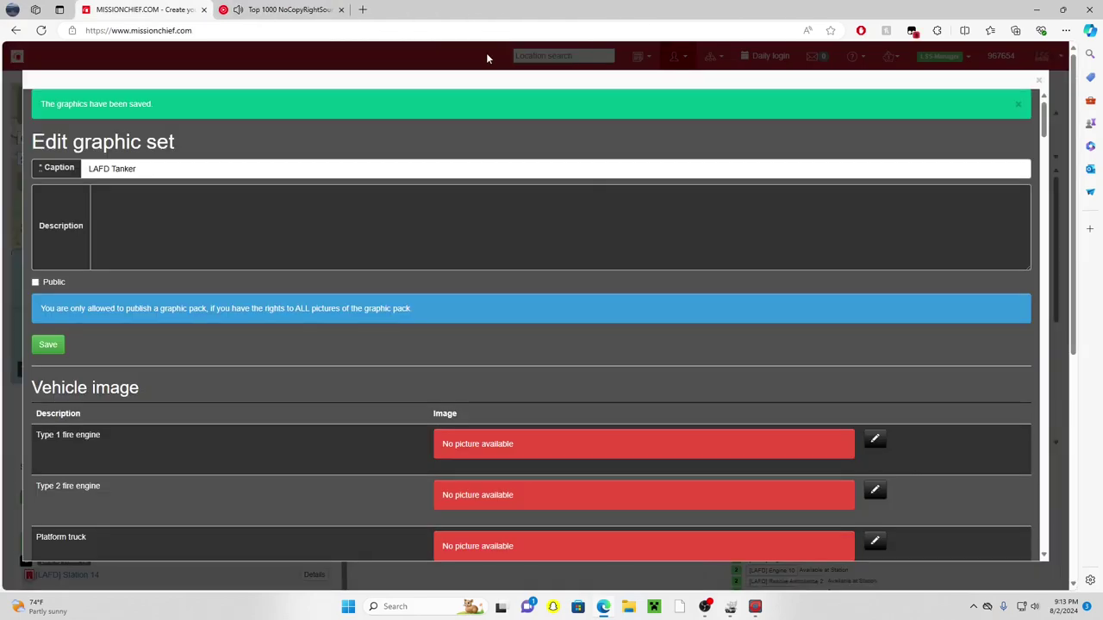
click(486, 52)
scroll(370, 259, down, 1)
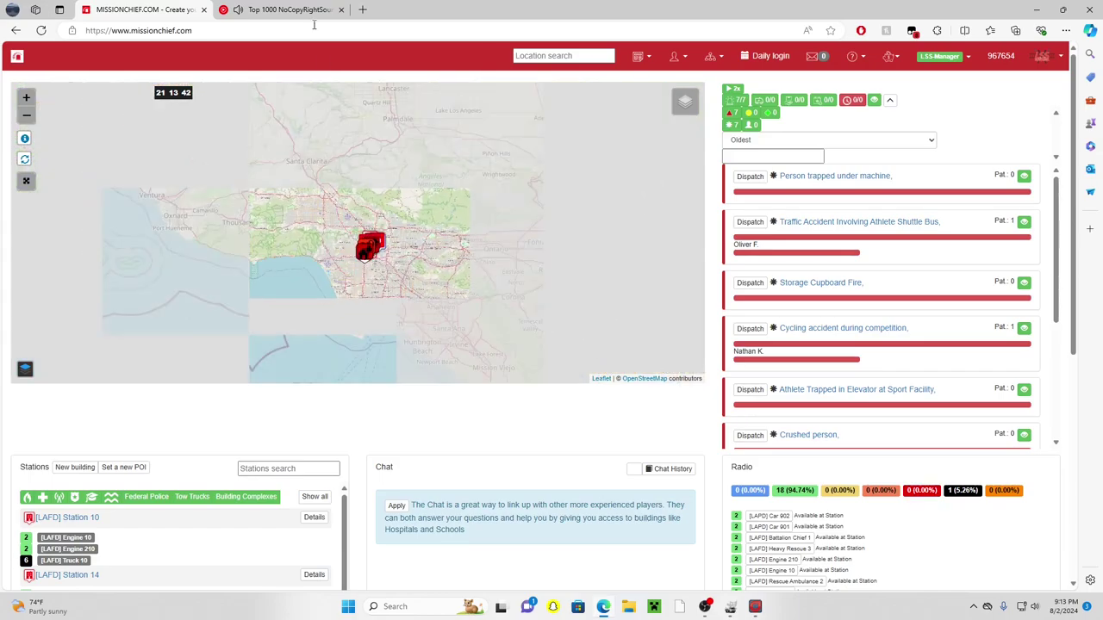
Delete the LAFD Tanker graphic set, confirming the prompt, and return to the mission map.
click(673, 55)
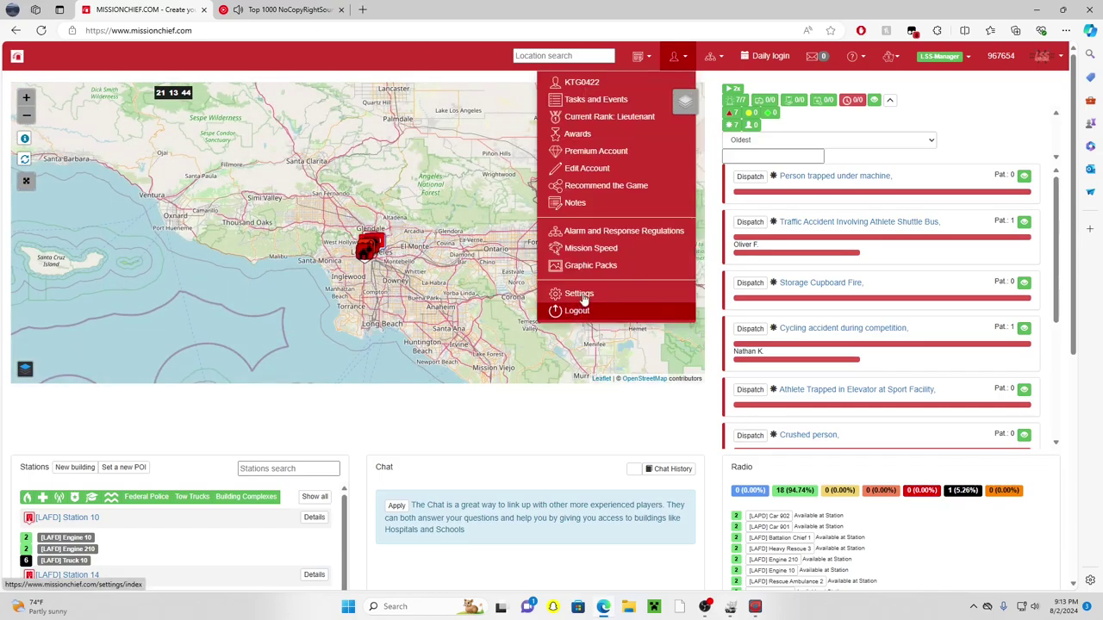
click(599, 268)
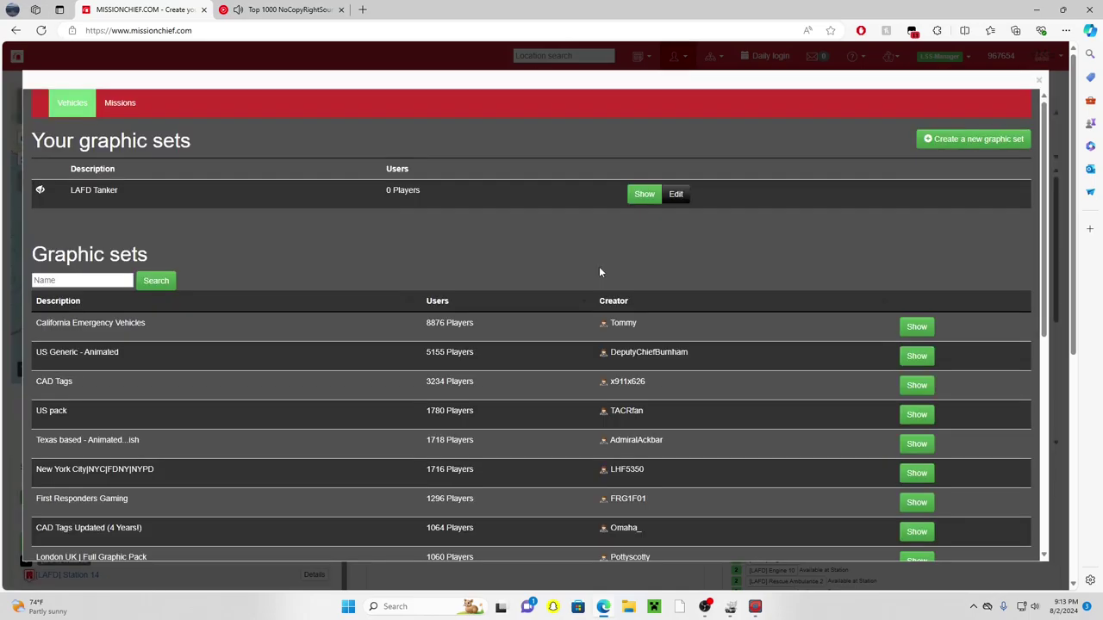
click(673, 195)
scroll(412, 394, down, 10)
scroll(406, 398, down, 20)
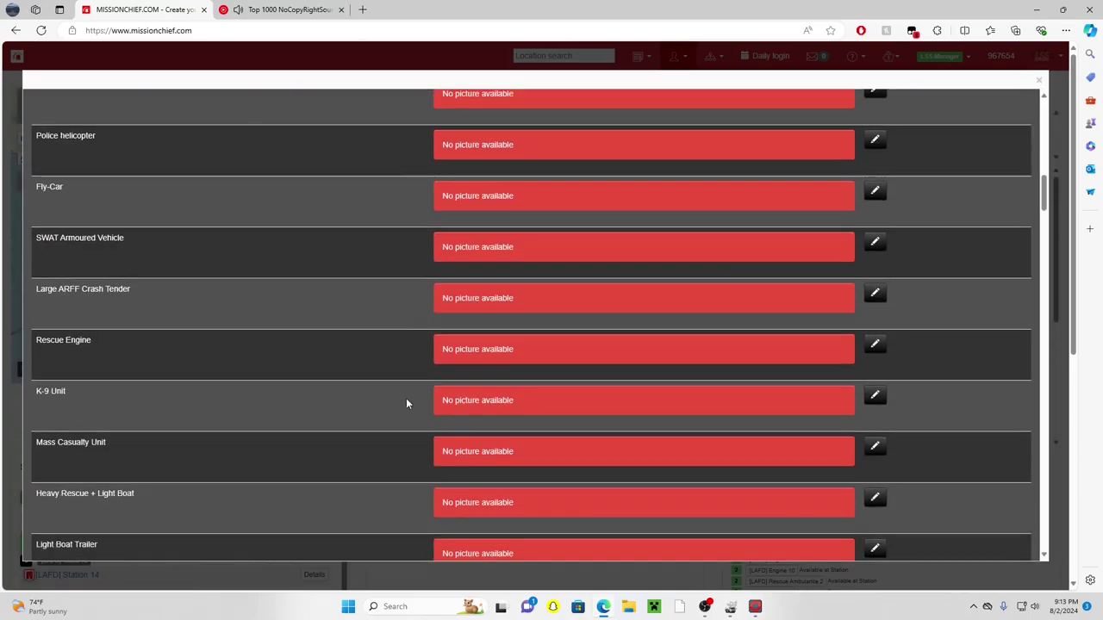
scroll(359, 440, down, 10)
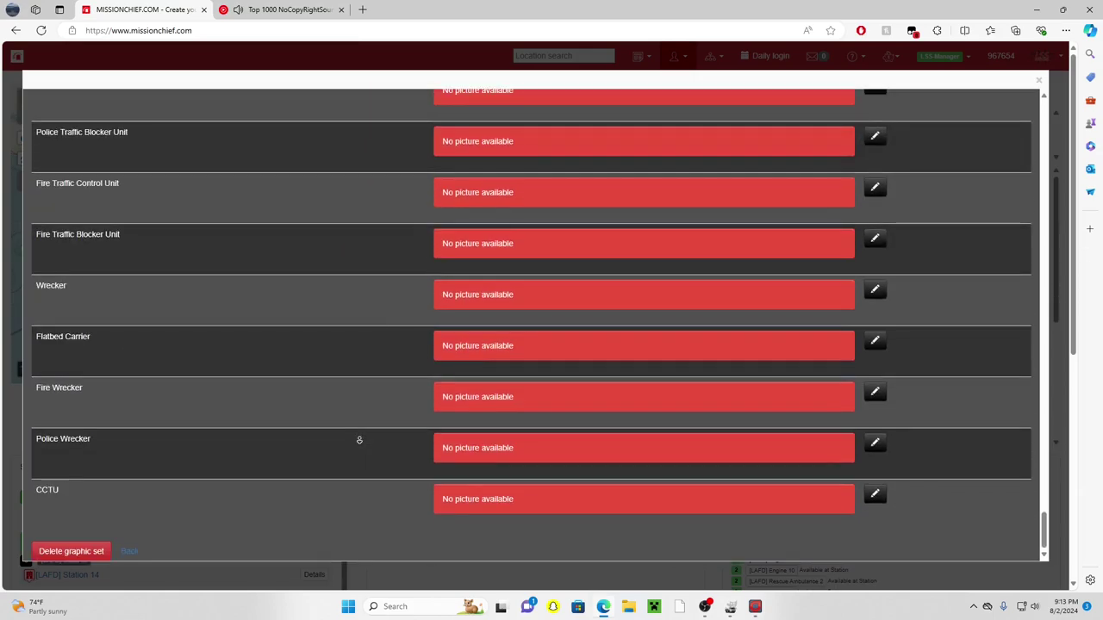
click(91, 551)
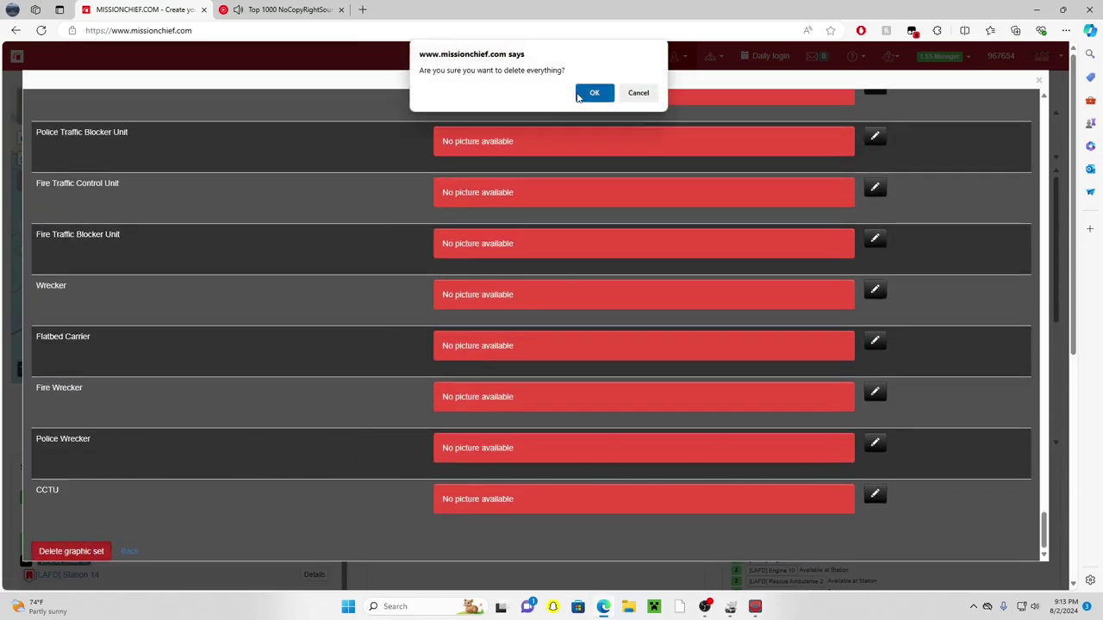
click(585, 93)
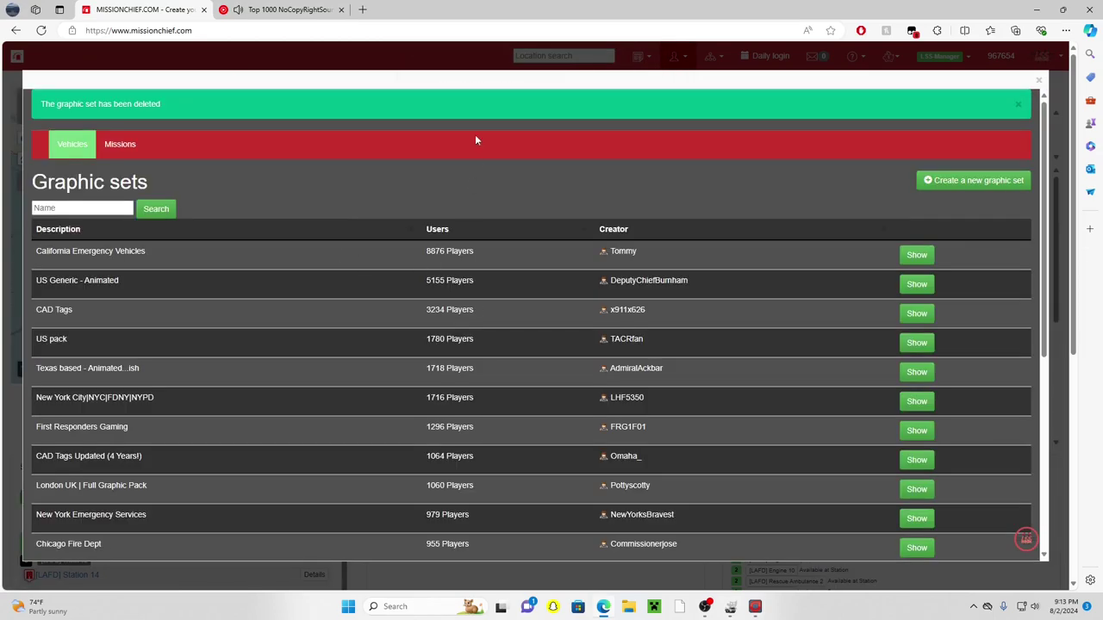
click(481, 56)
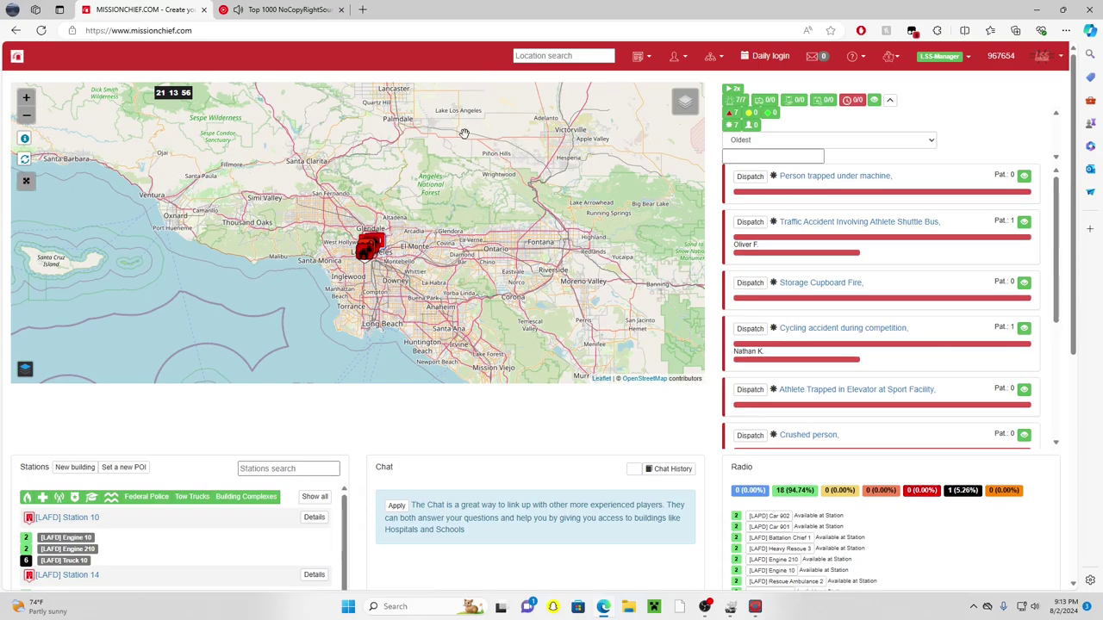
scroll(380, 252, up, 3)
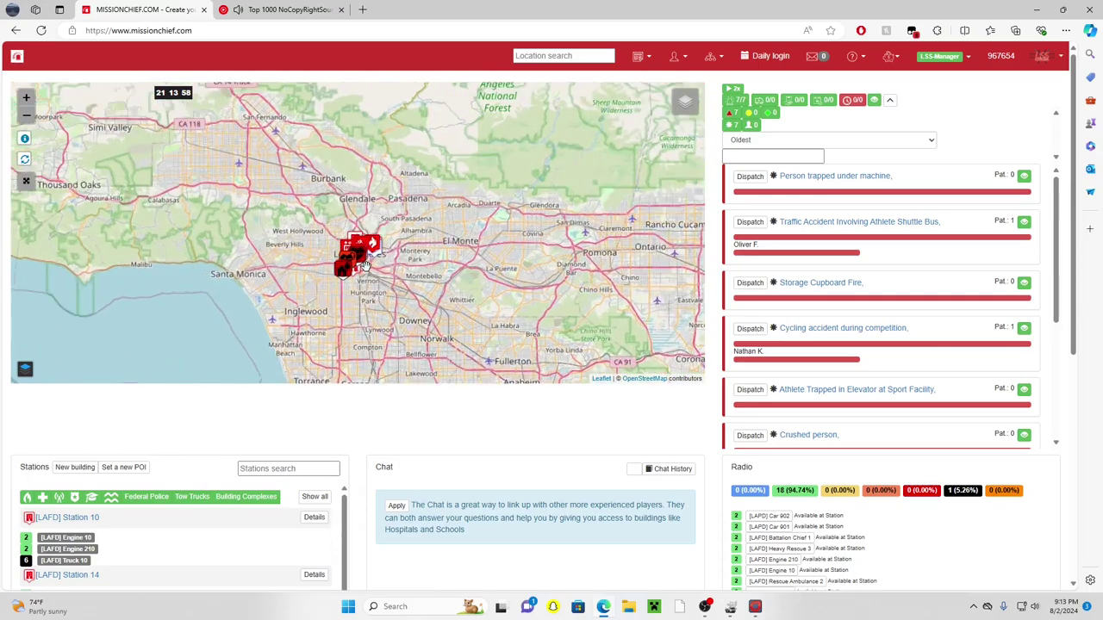